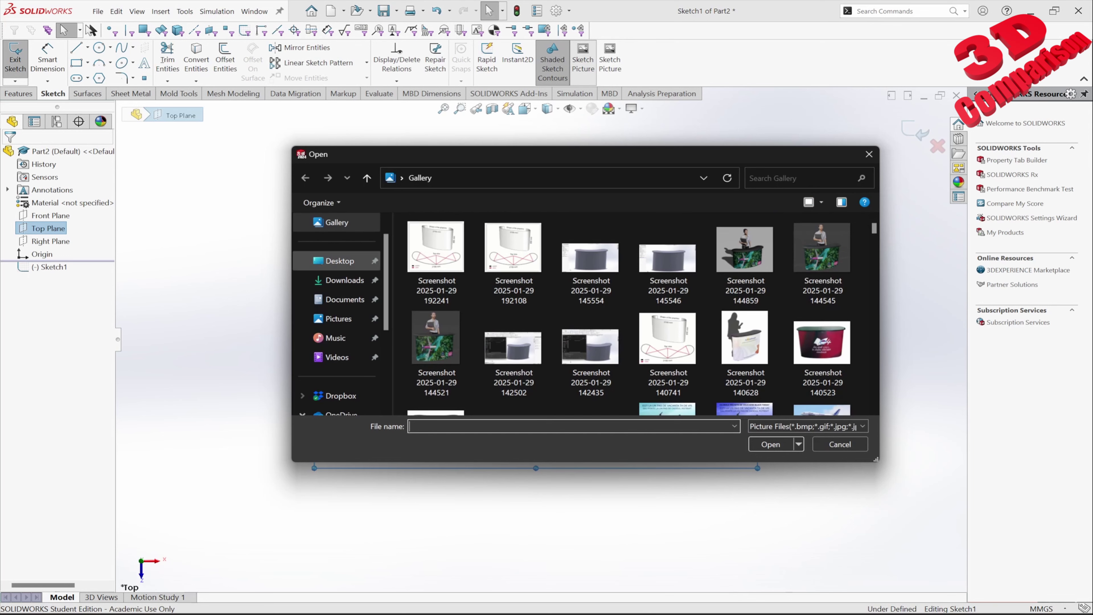
Insert the "reference" picture from the Desktop folder S3 into the Top Plane sketch and accept its default size.
left_click(339, 261)
double_click(745, 248)
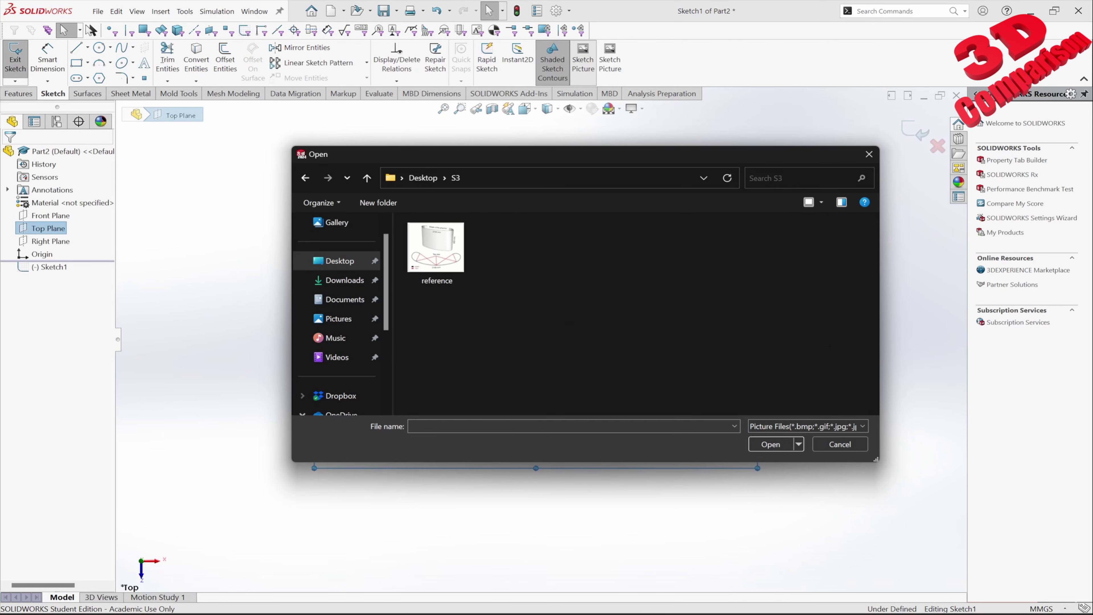
left_click(437, 251)
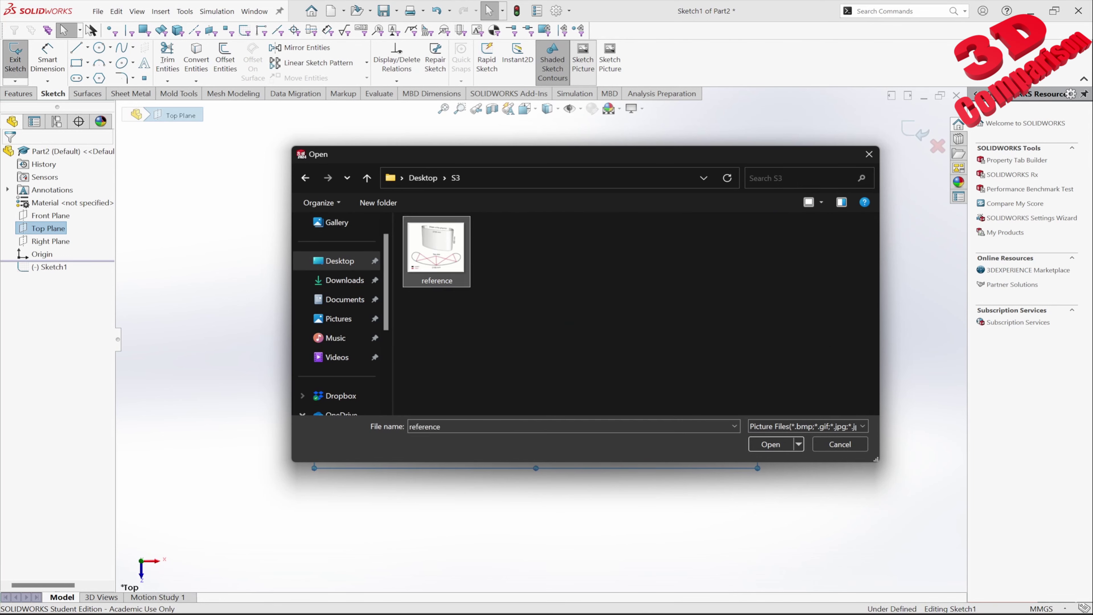
left_click(771, 443)
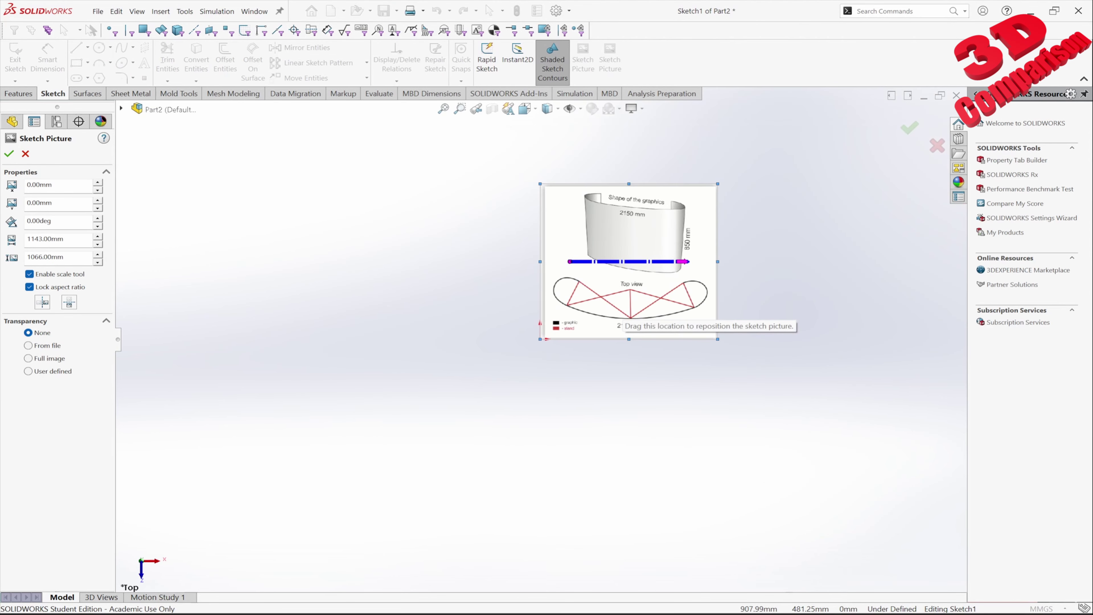
scroll(663, 218, "down", 3)
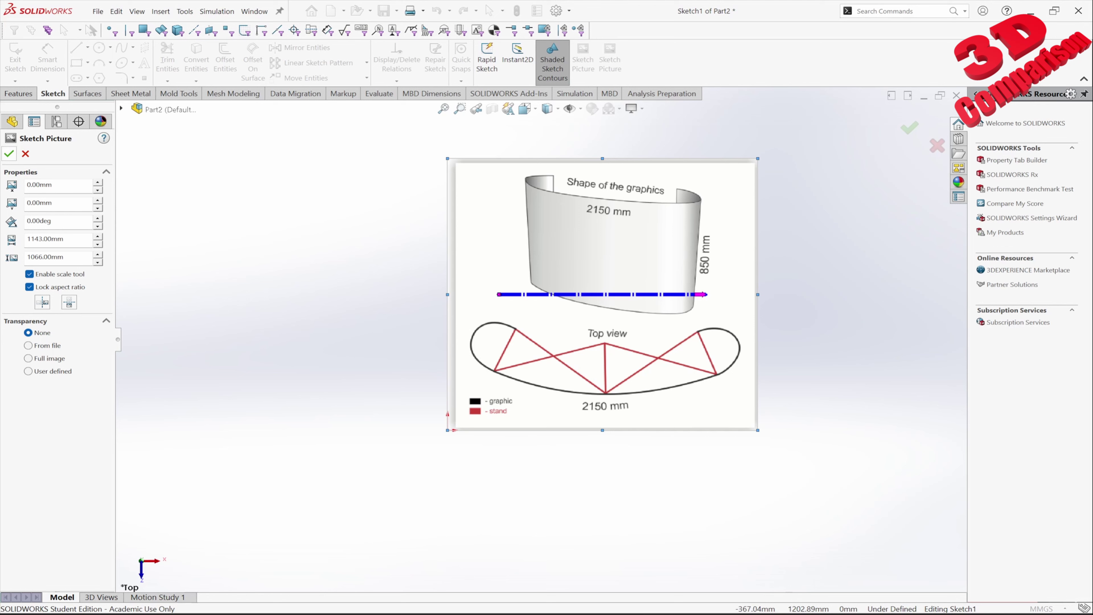
left_click(9, 154)
Sketch a vertical centerline about 678 mm long and align it with the middle of the picture's top view.
left_click(87, 48)
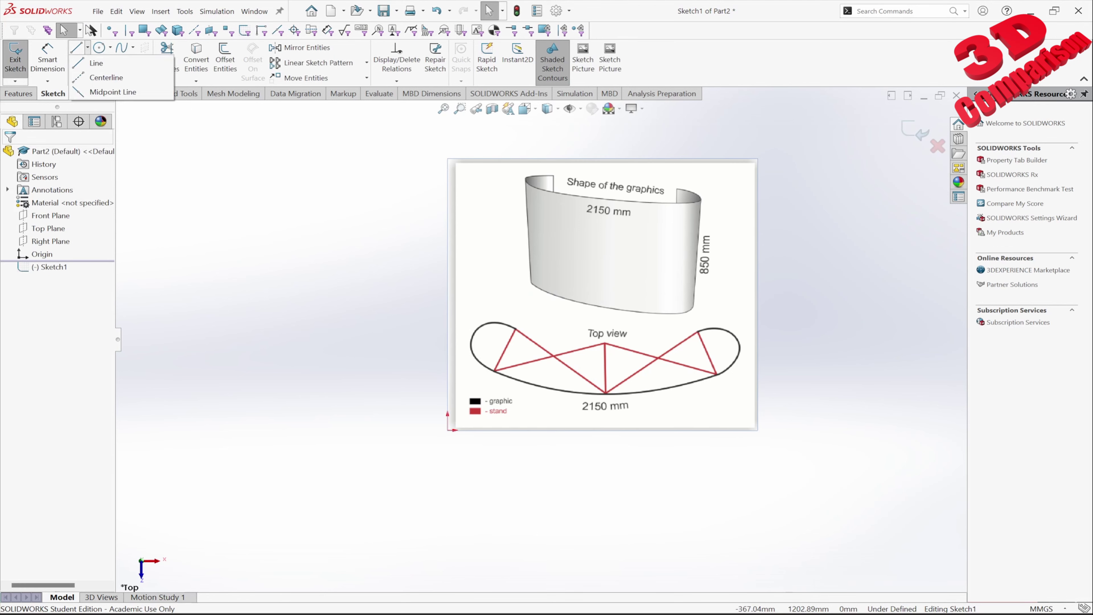
left_click(106, 78)
left_click(607, 284)
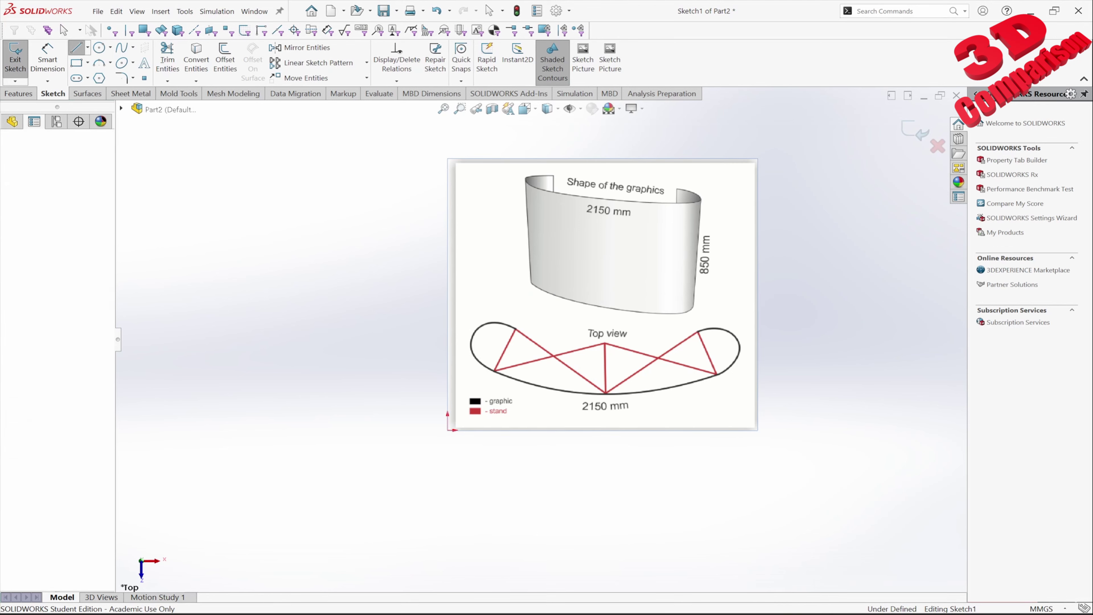
left_click(607, 457)
key("Escape")
scroll(601, 342, "down", 4)
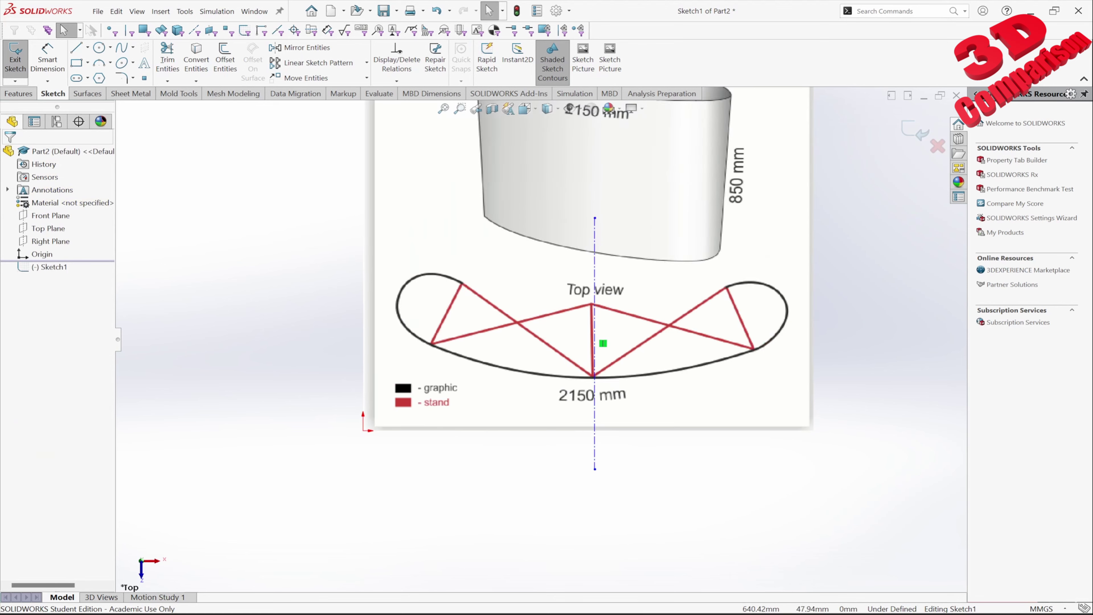
key("Escape")
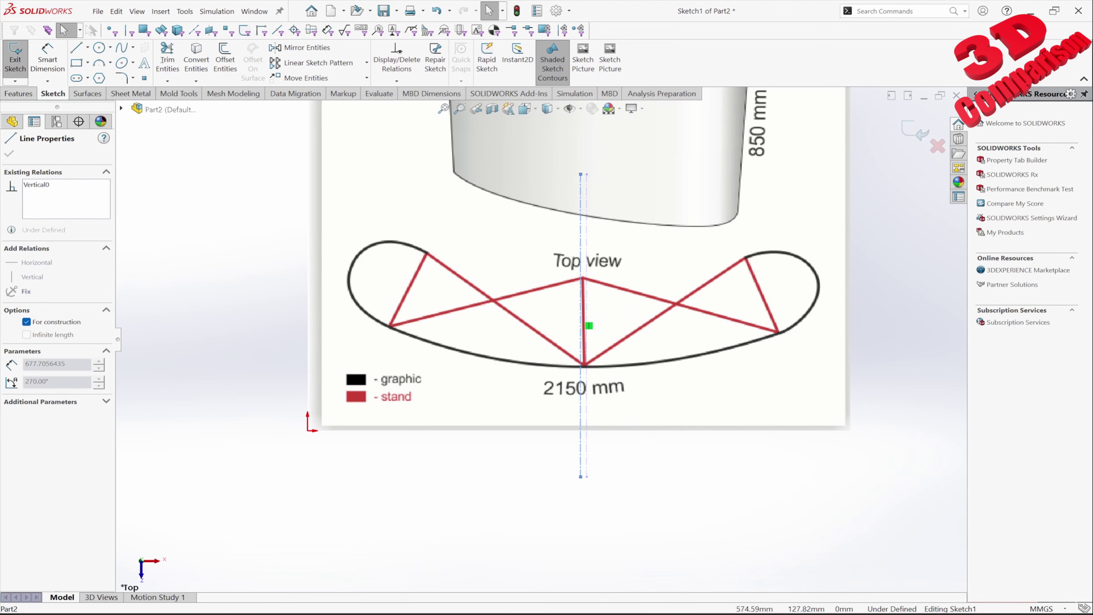
left_click(592, 326)
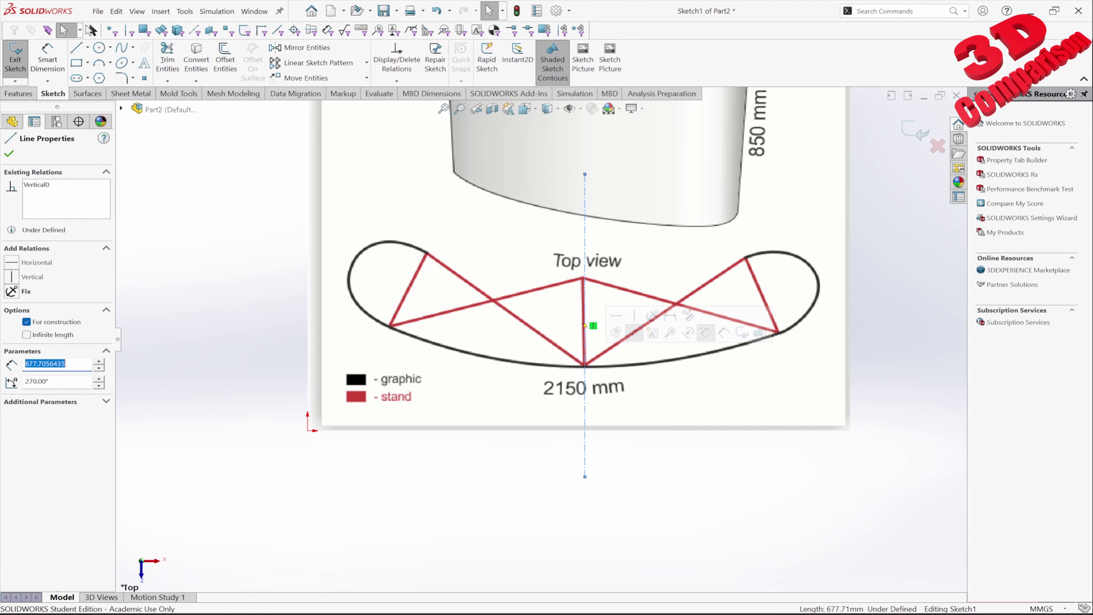
Trace the left half of the top view's black outline with a spline ending on the centerline.
scroll(615, 339, "down", 2)
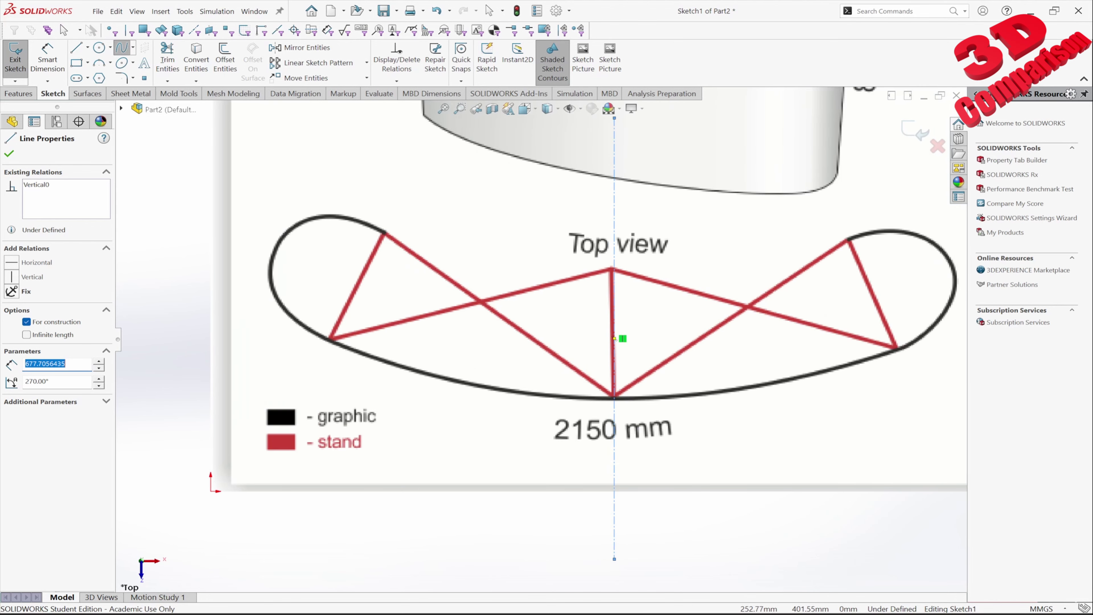
left_click(384, 232)
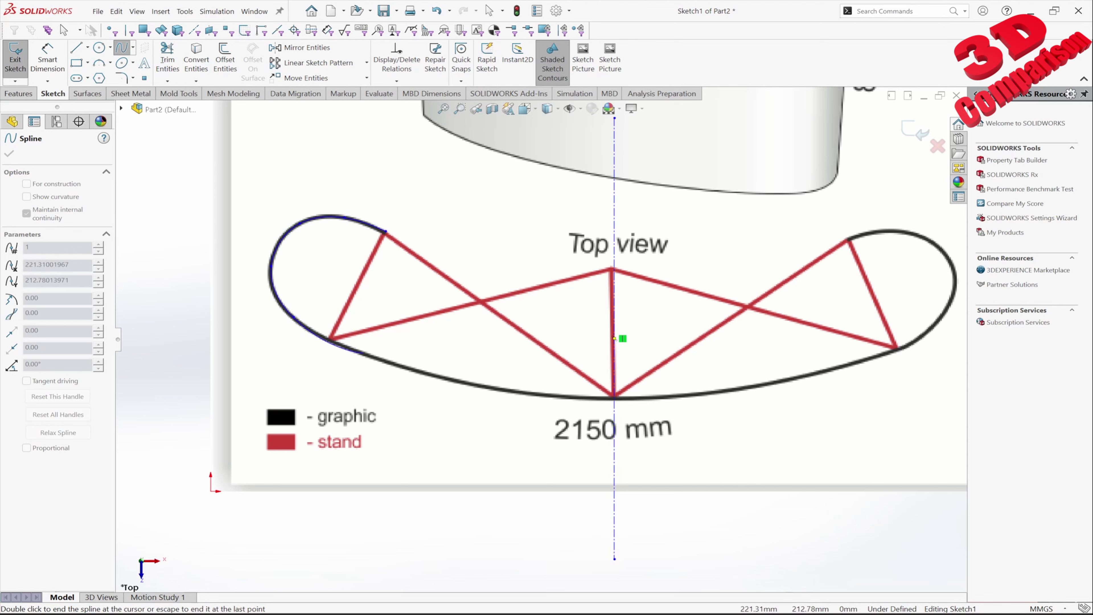
left_click(363, 353)
left_click(472, 386)
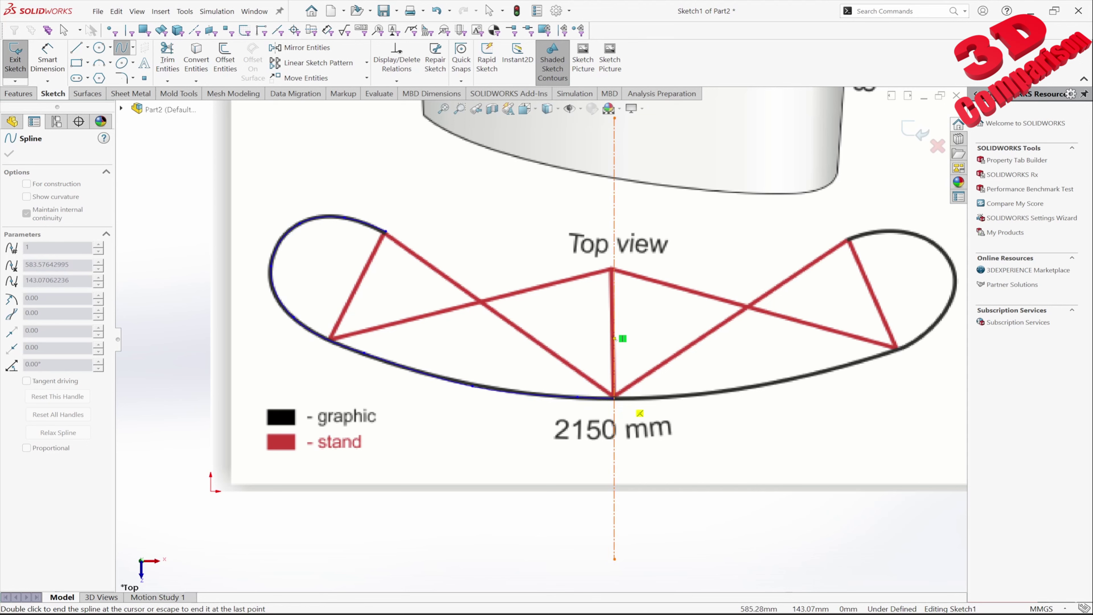
double_click(615, 399)
key("Escape")
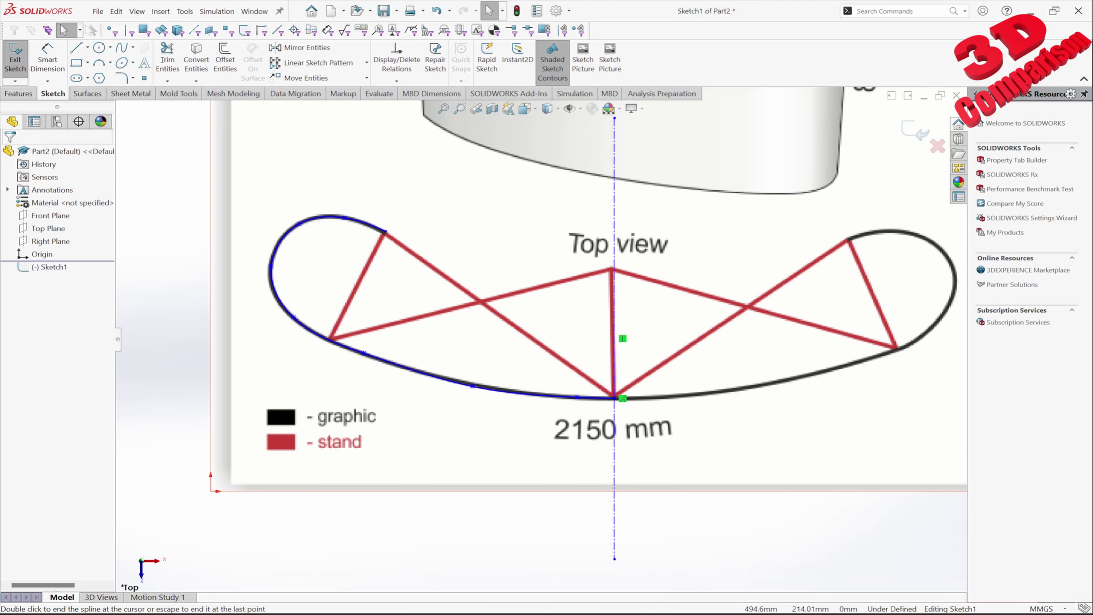
Dimension the spline's length as 2150/2 mm.
scroll(540, 341, "up", 2)
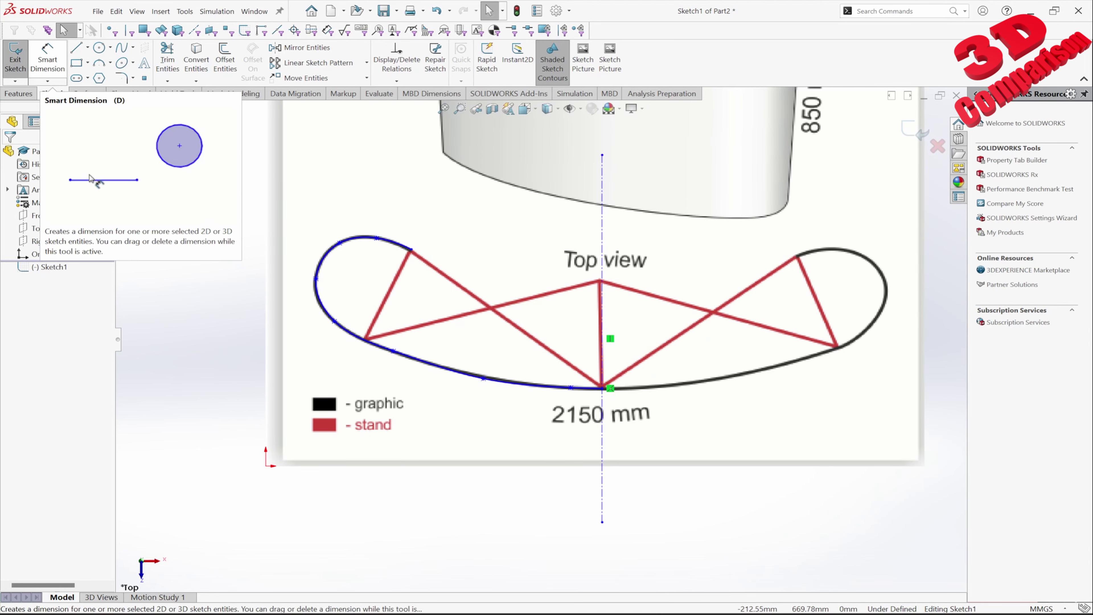
left_click(47, 58)
scroll(541, 339, "up", 3)
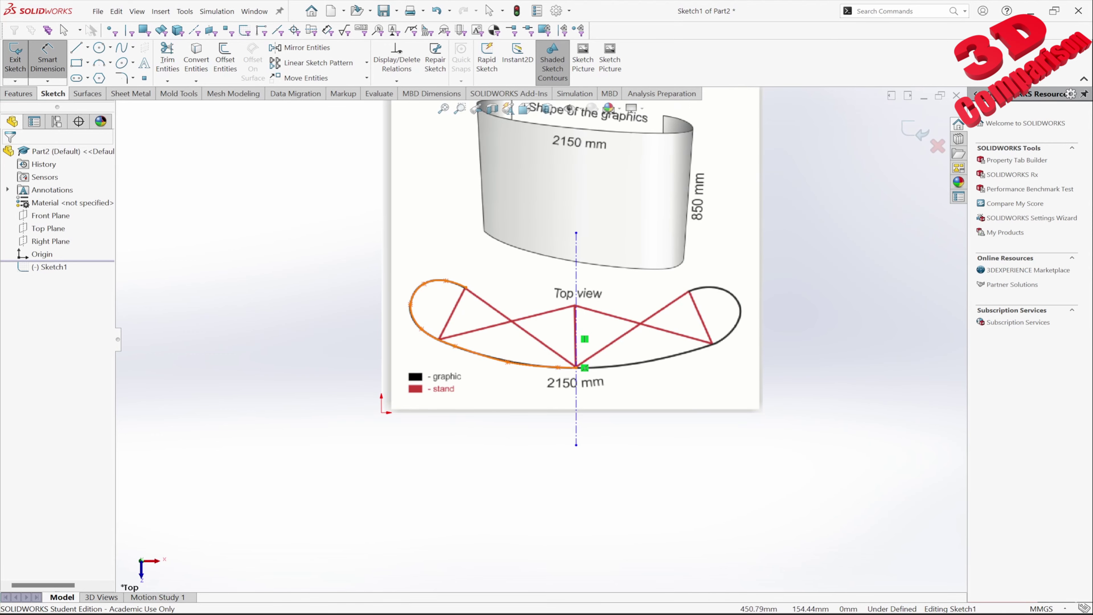
left_click(530, 364)
left_click(405, 458)
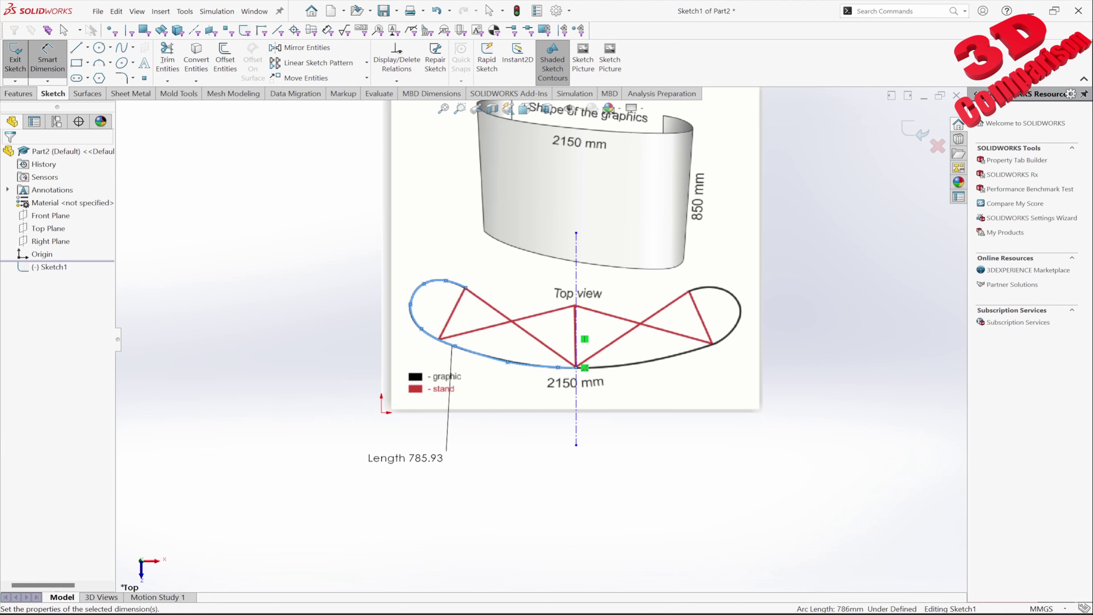
left_click(405, 458)
type("210")
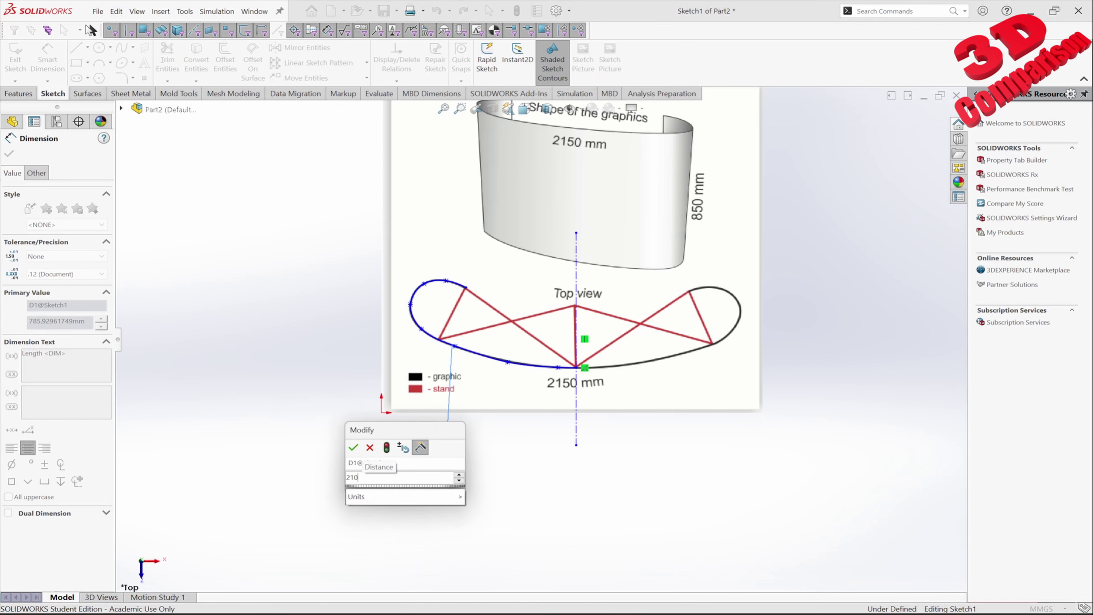
key("BackSpace")
type("50/2")
key("Return")
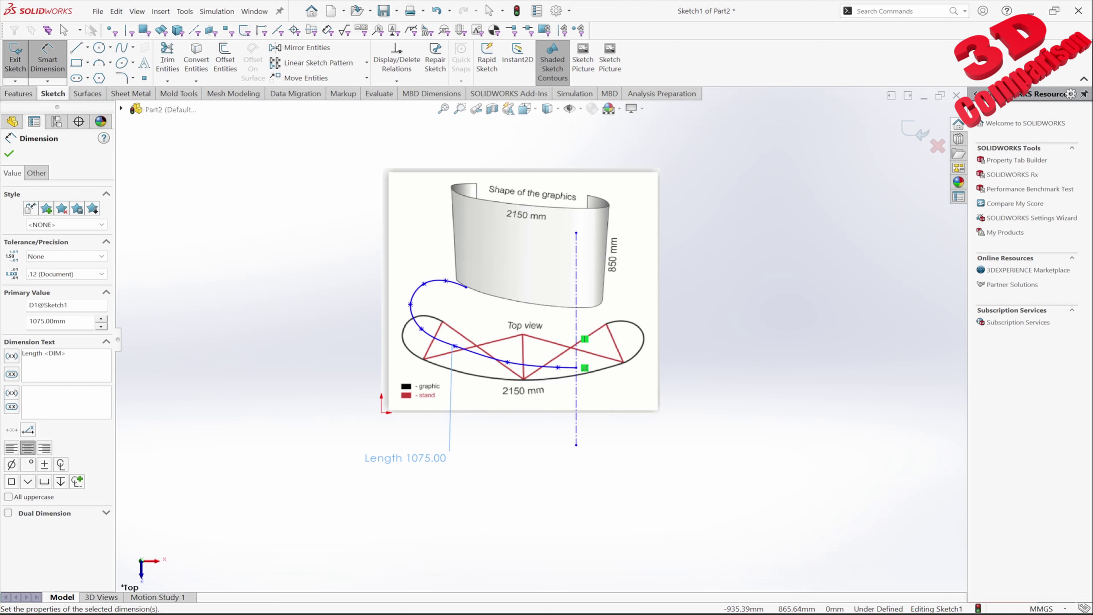
scroll(521, 351, "down", 2)
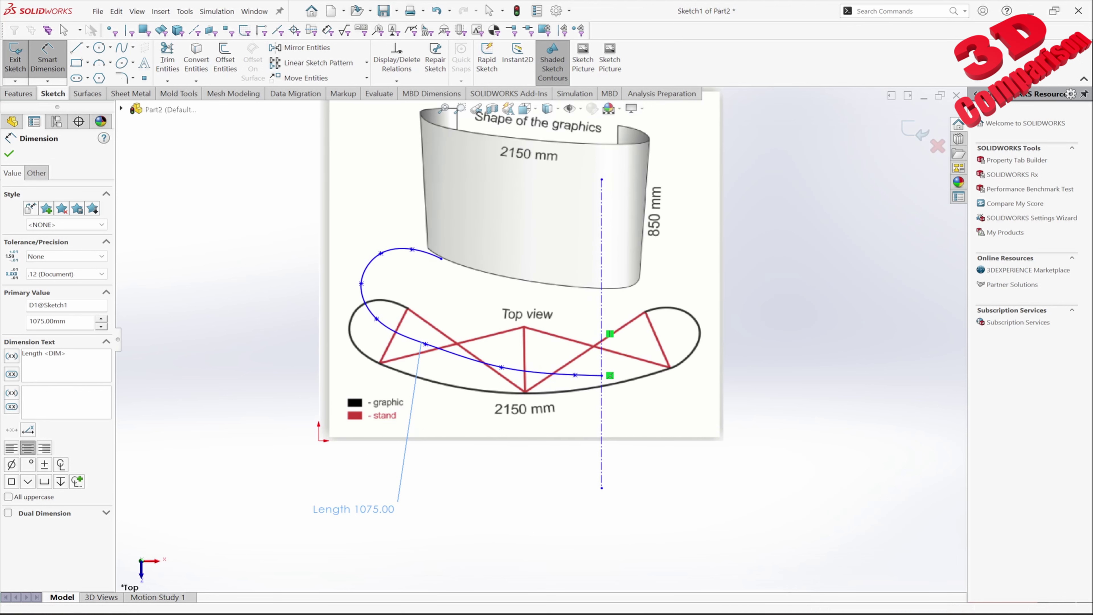
key("Escape")
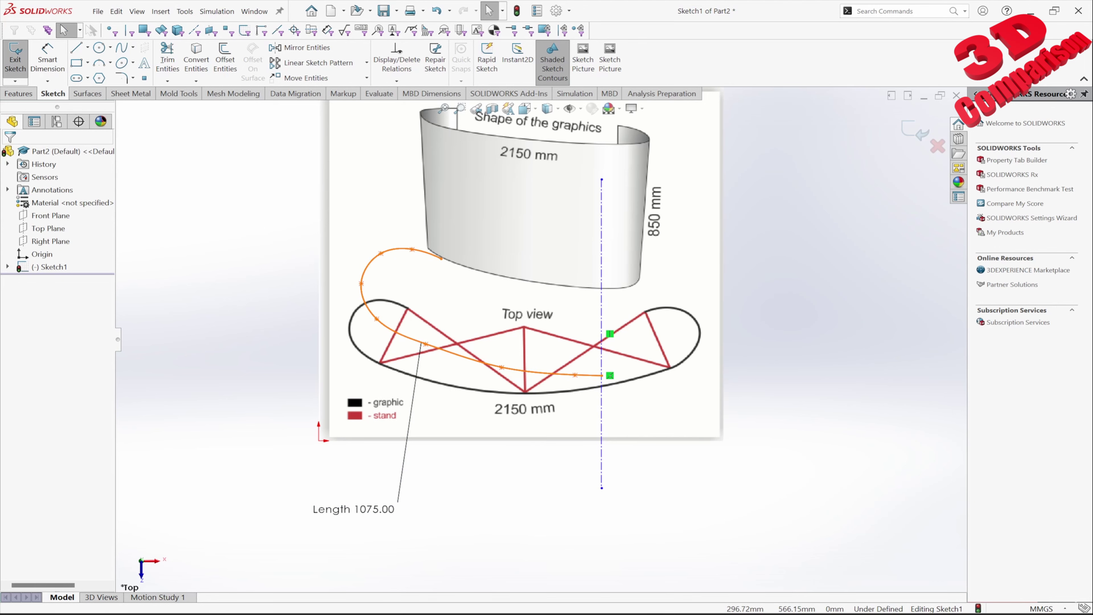
Mirror the spline about the vertical centerline, keeping the original, and exit the sketch.
left_click(424, 252)
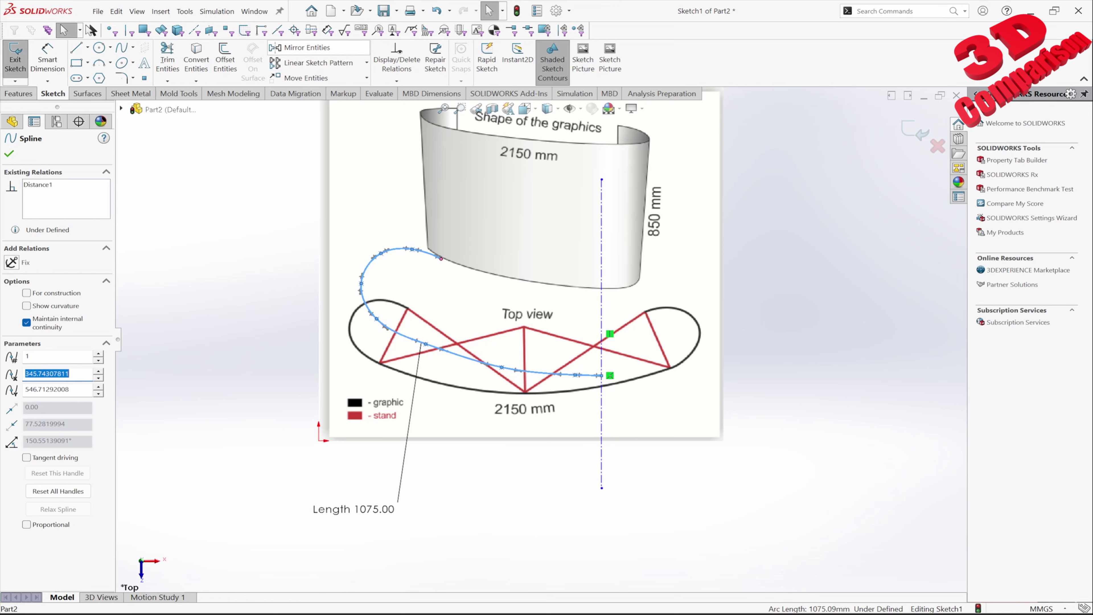
left_click(307, 47)
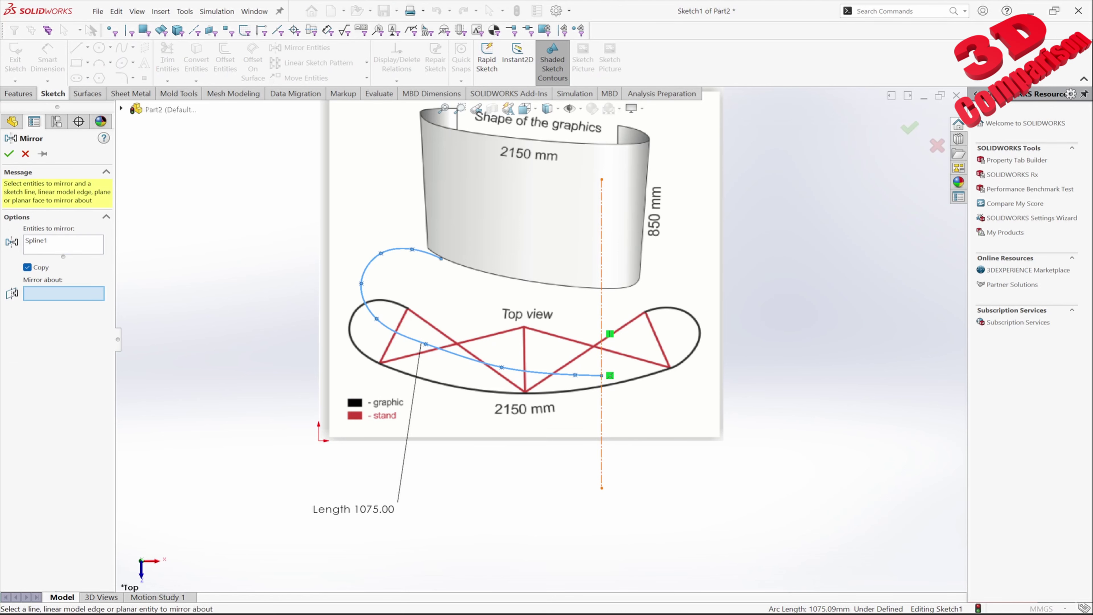
left_click(601, 301)
left_click(910, 127)
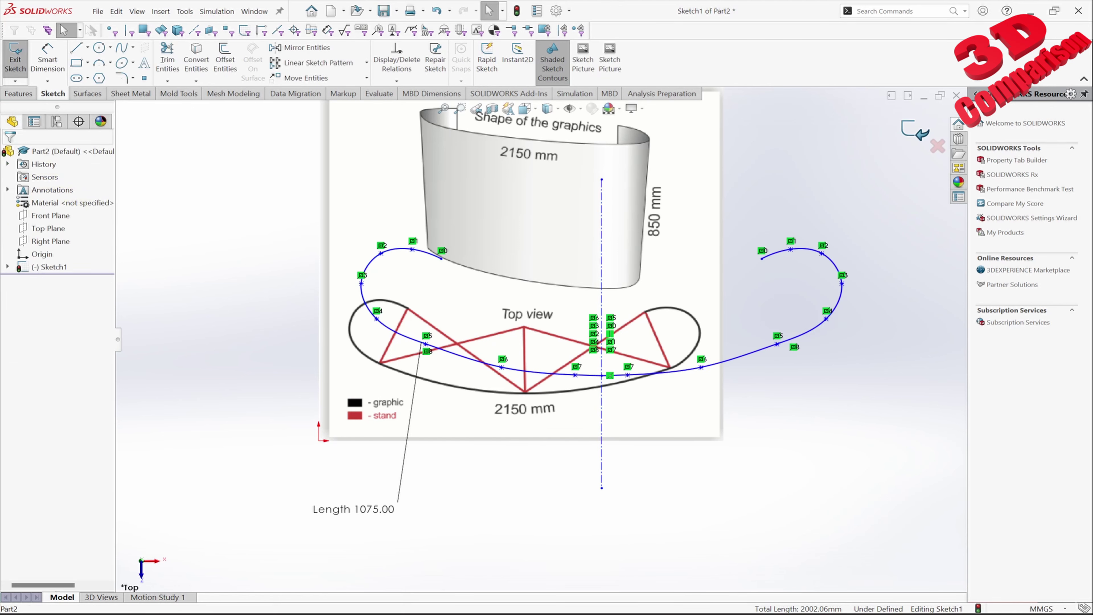
left_click(910, 130)
Extrude the sketched profile as a surface with a blind depth of 850 mm.
scroll(541, 339, "up", 4)
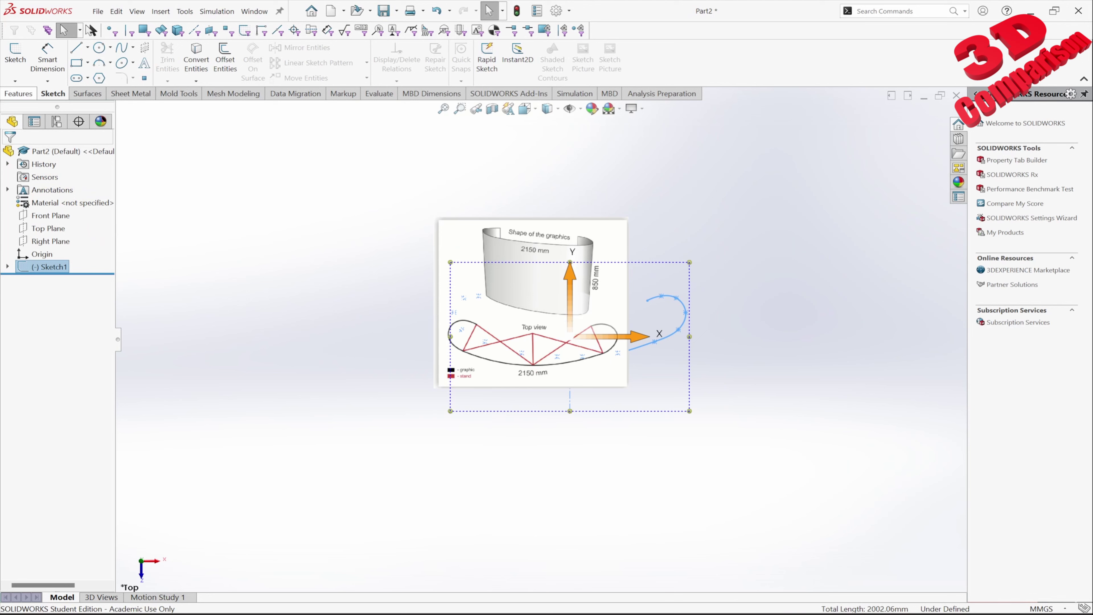
left_click(87, 93)
left_click(19, 58)
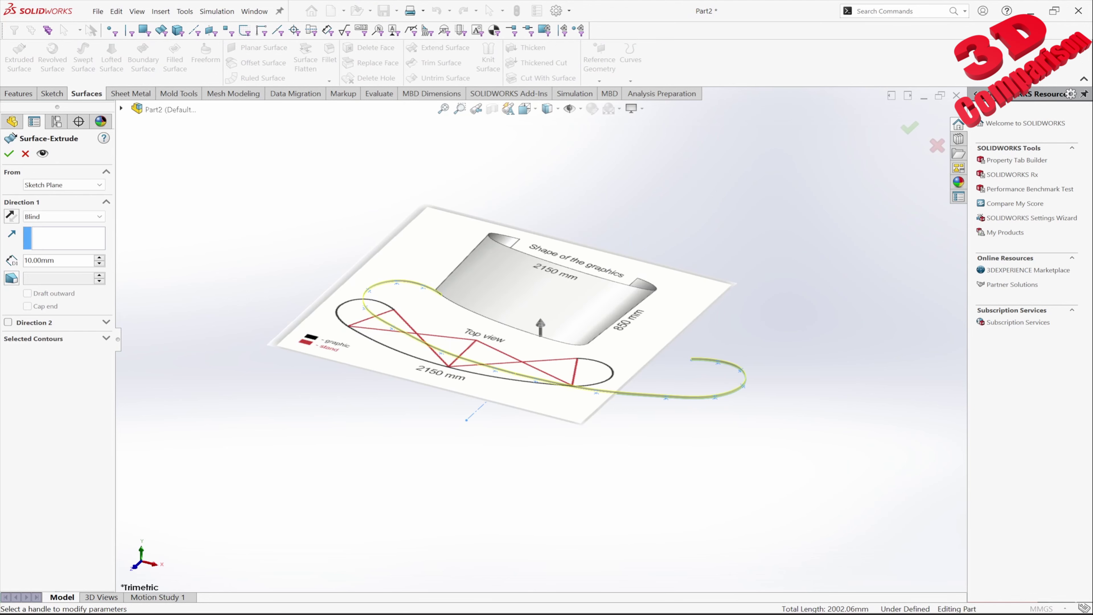
left_click(39, 260)
type("850")
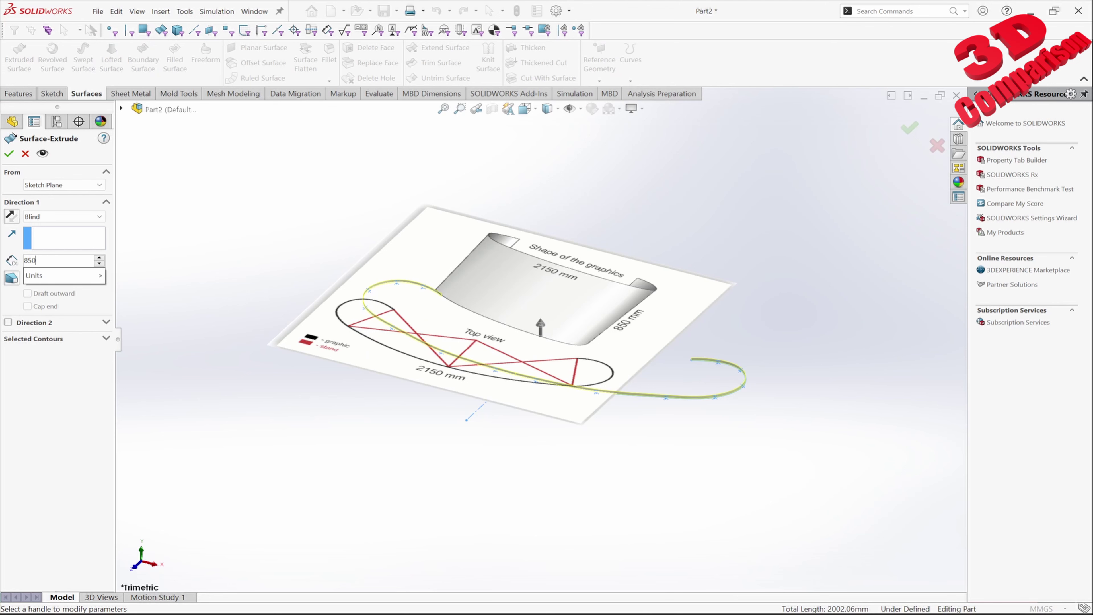
key("Return")
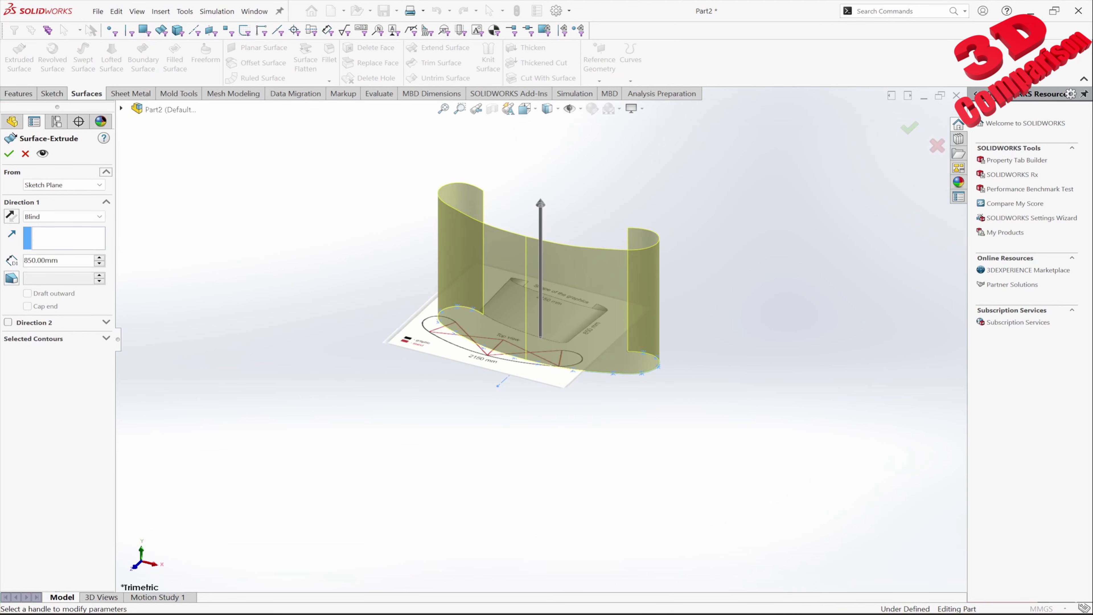
left_click(8, 153)
scroll(579, 203, "down", 2)
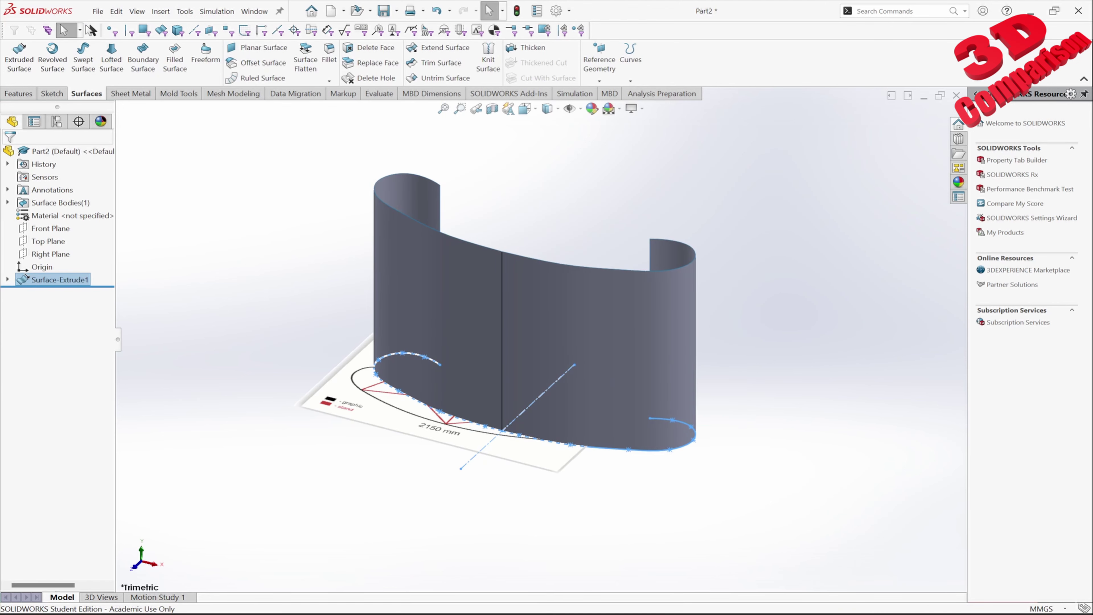
key("Escape")
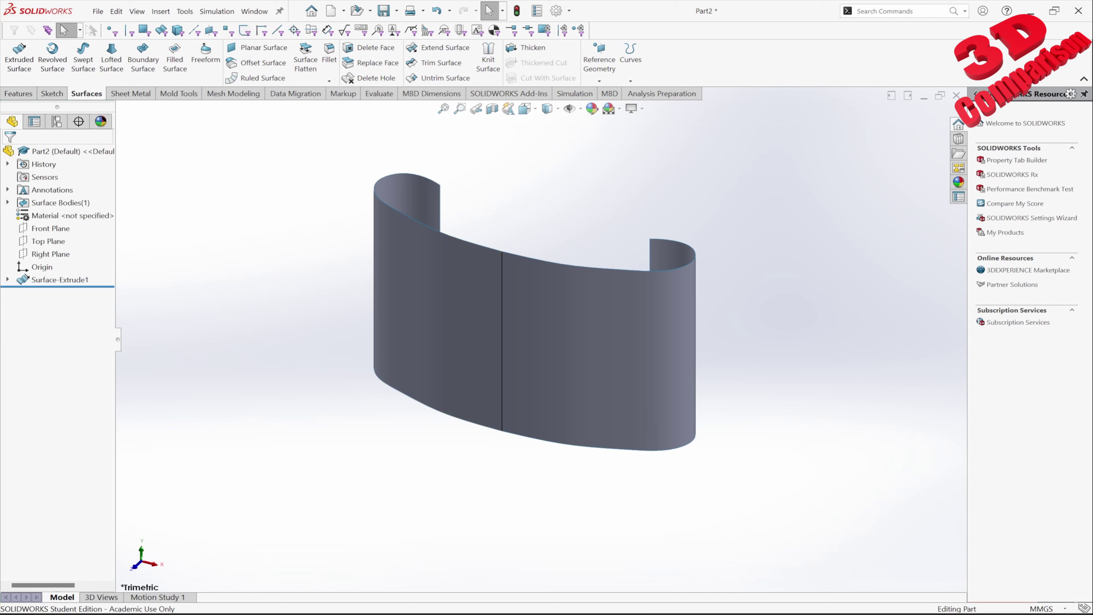
Thicken the extruded surface by 10 mm to one side only, using the first side option.
mouse_move(523, 308)
middle_mouse_down()
mouse_move(558, 211)
mouse_move(549, 279)
mouse_move(521, 306)
middle_mouse_up()
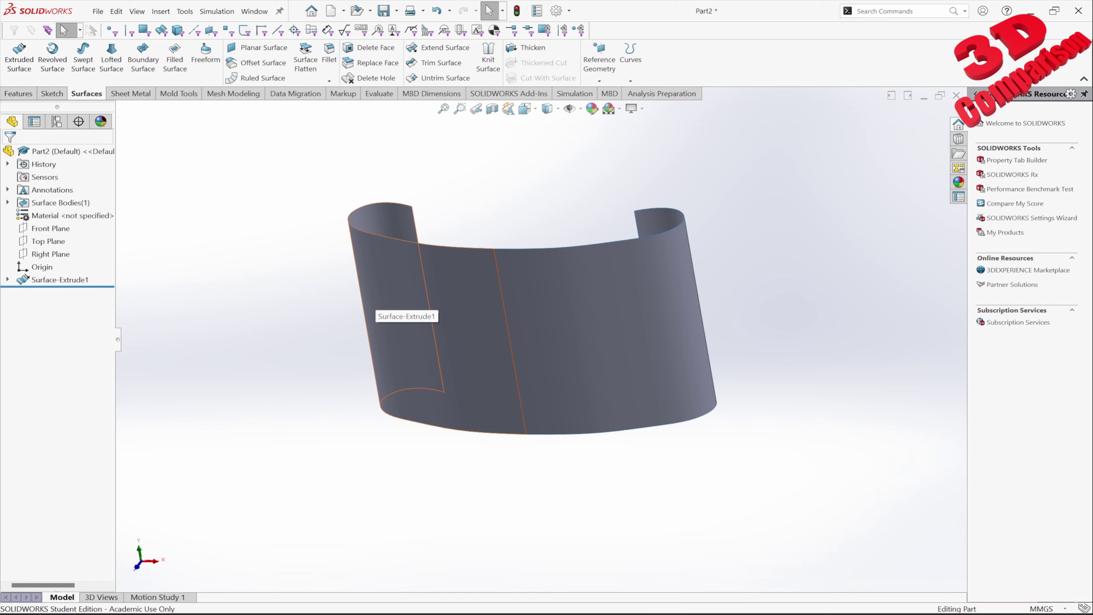
left_click(522, 49)
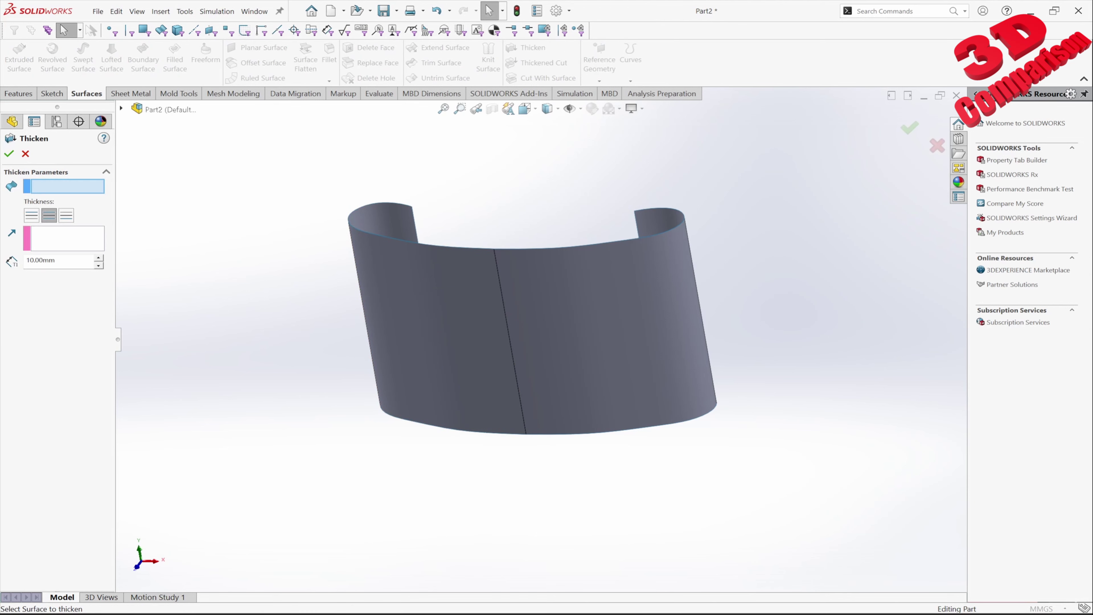
left_click(532, 319)
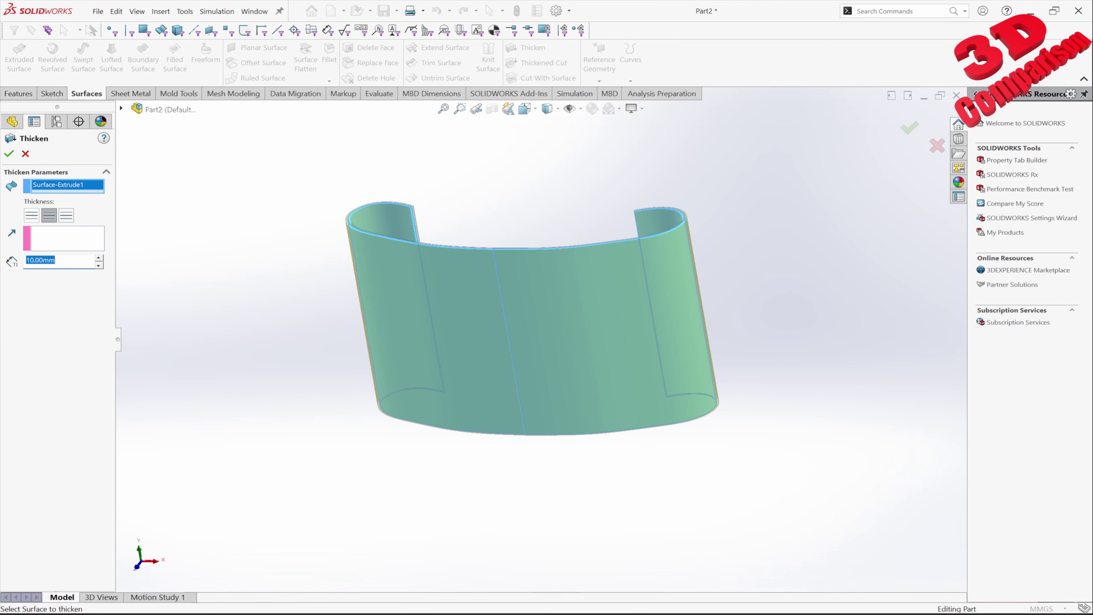
left_click(31, 215)
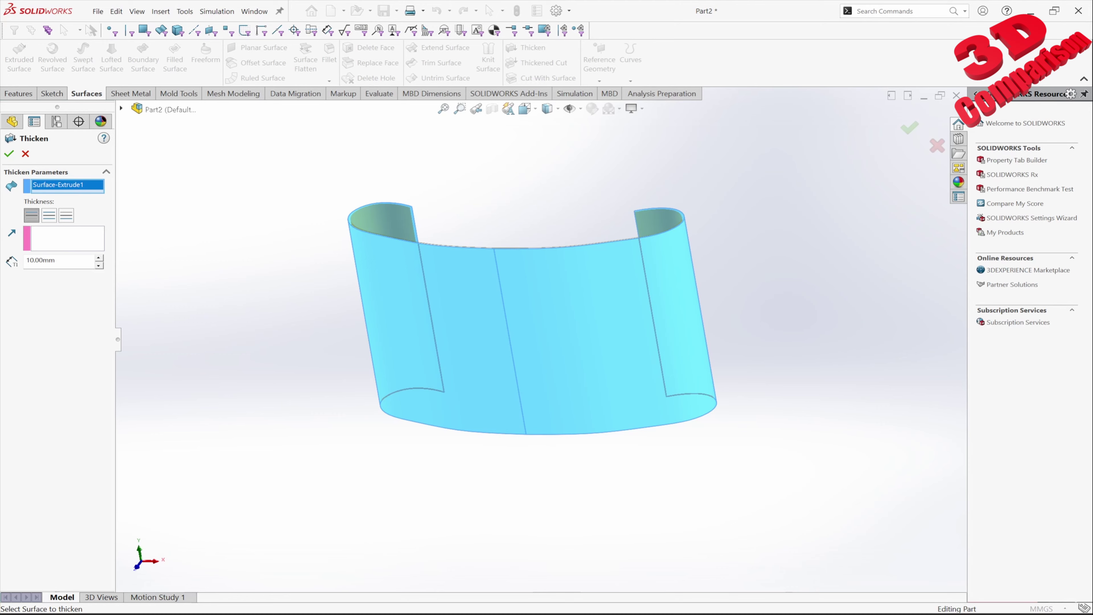
left_click(8, 154)
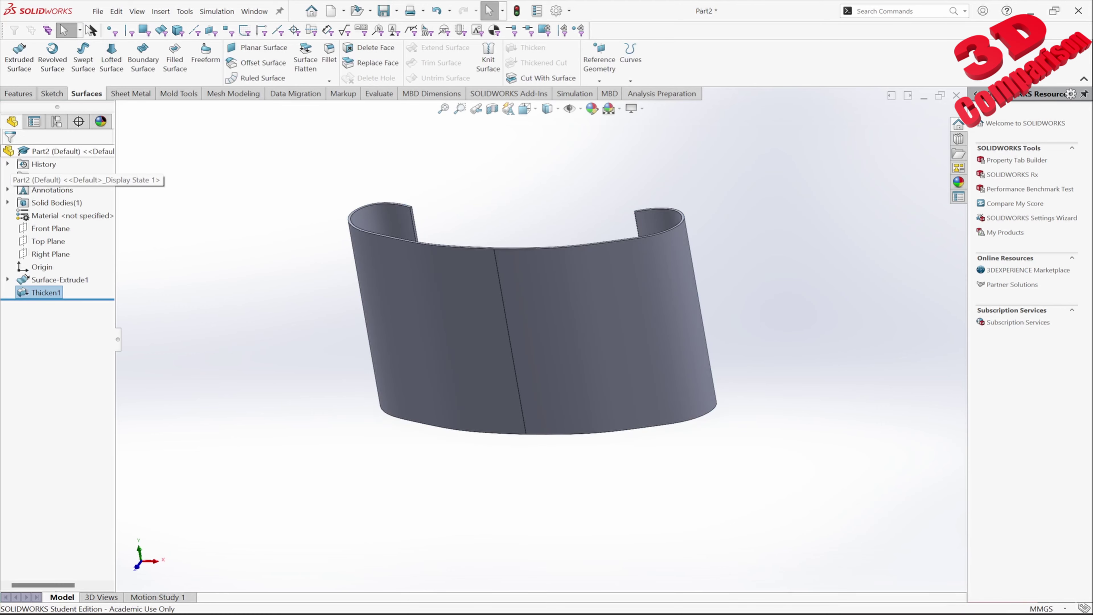
scroll(379, 207, "down", 9)
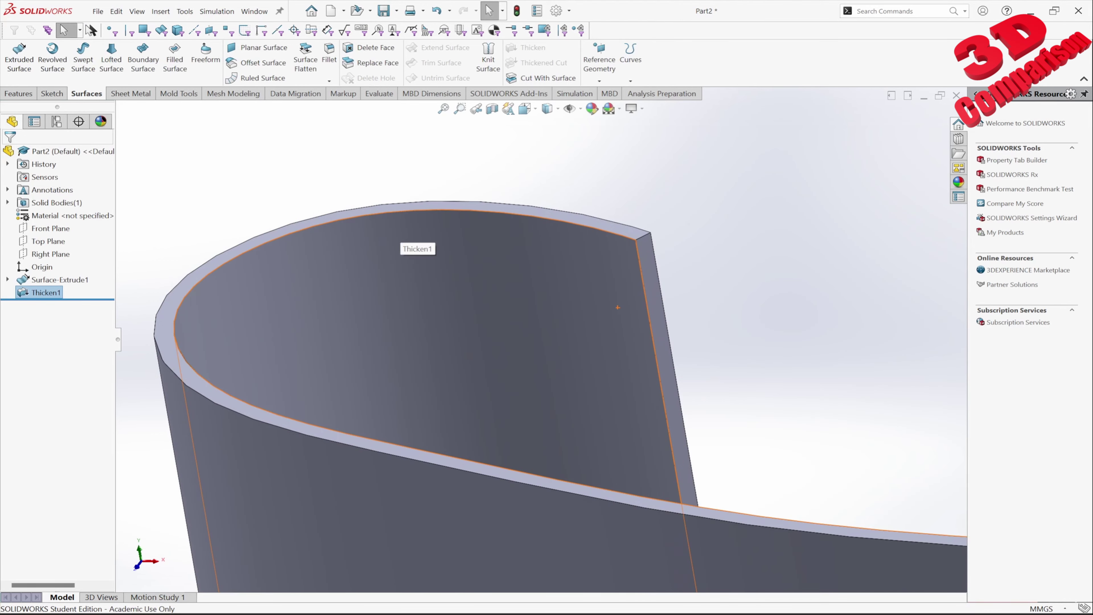
Create a reference plane through the short top edge at the panel's free end and the middle vertex of its front upper rim.
scroll(617, 307, "up", 6)
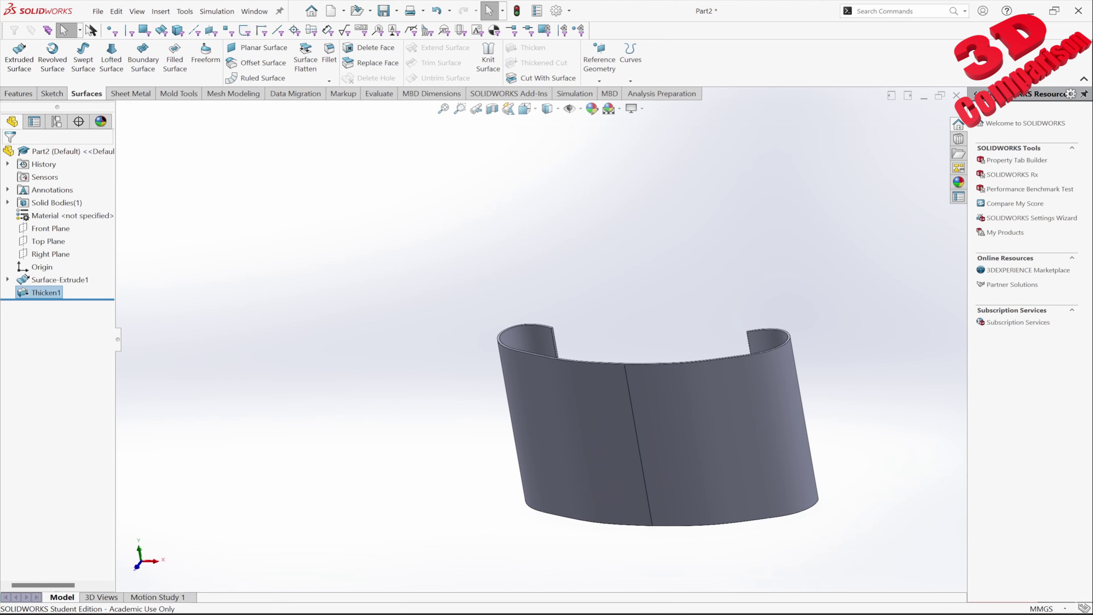
left_click(599, 60)
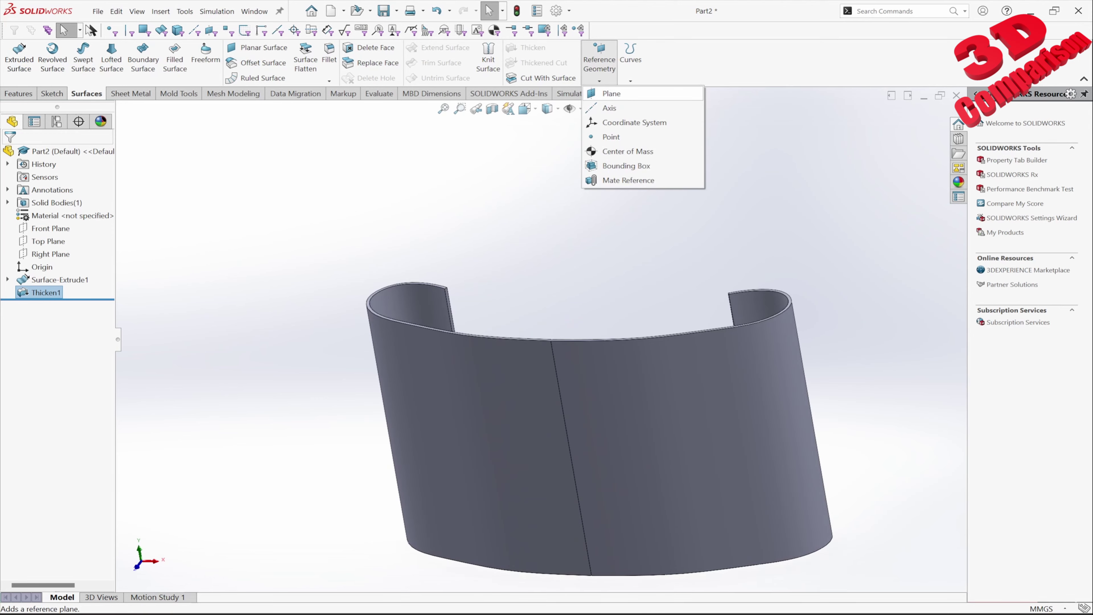
scroll(747, 322, "down", 5)
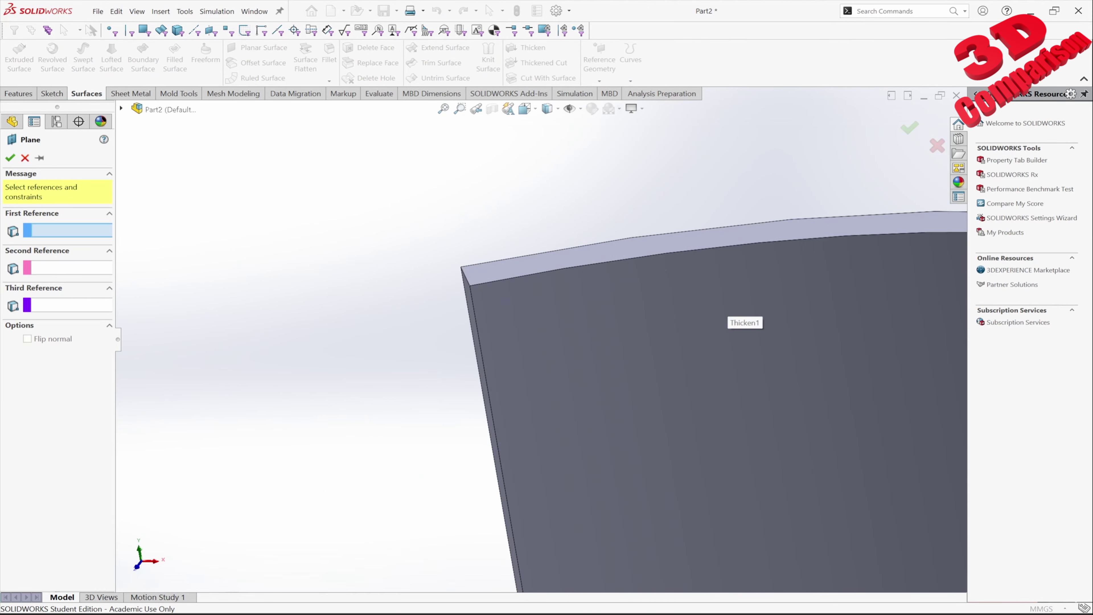
left_click(466, 303)
scroll(457, 254, "up", 5)
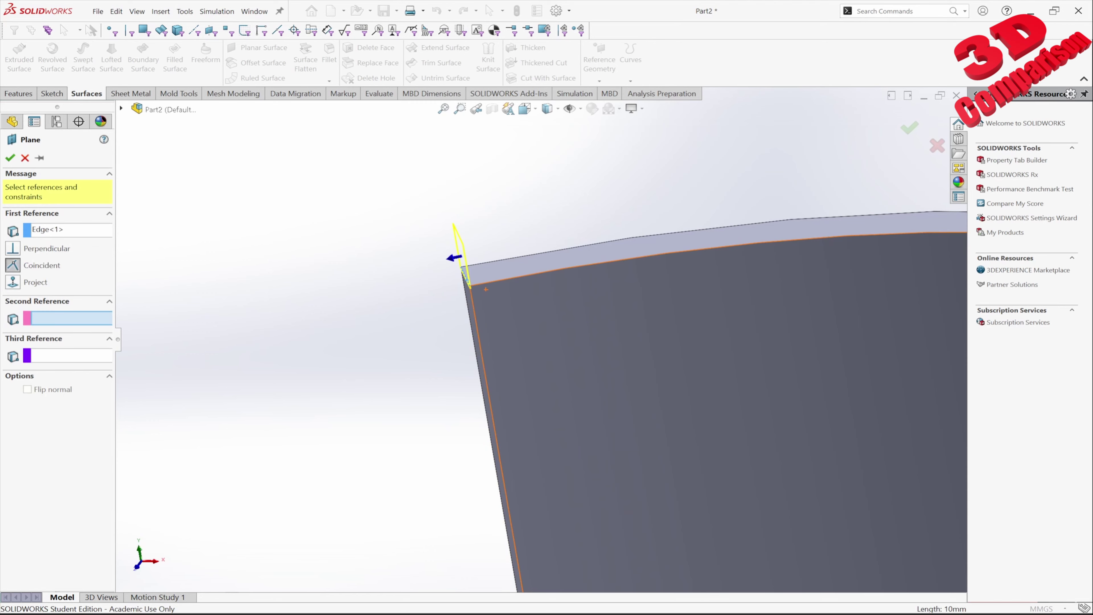
scroll(449, 387, "up", 5)
scroll(318, 444, "down", 4)
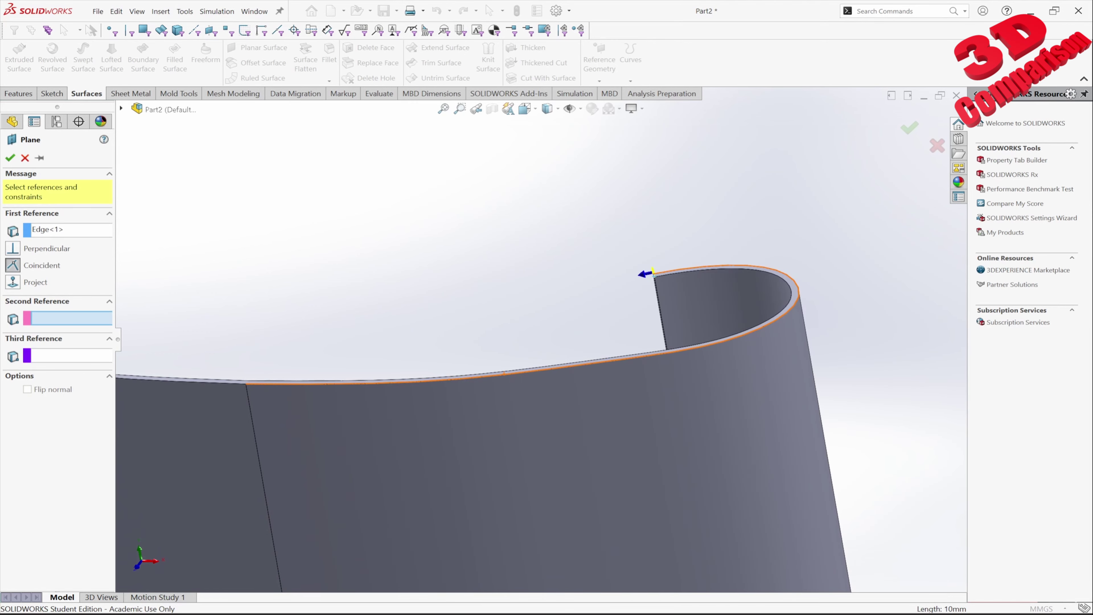
left_click(245, 384)
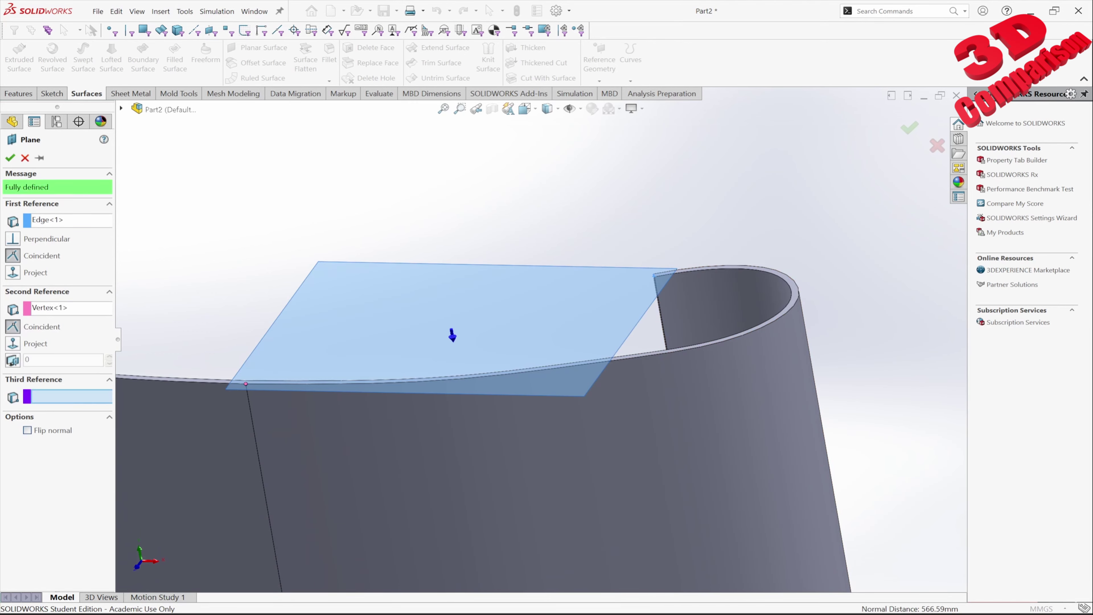
scroll(535, 340, "up", 3)
left_click(10, 158)
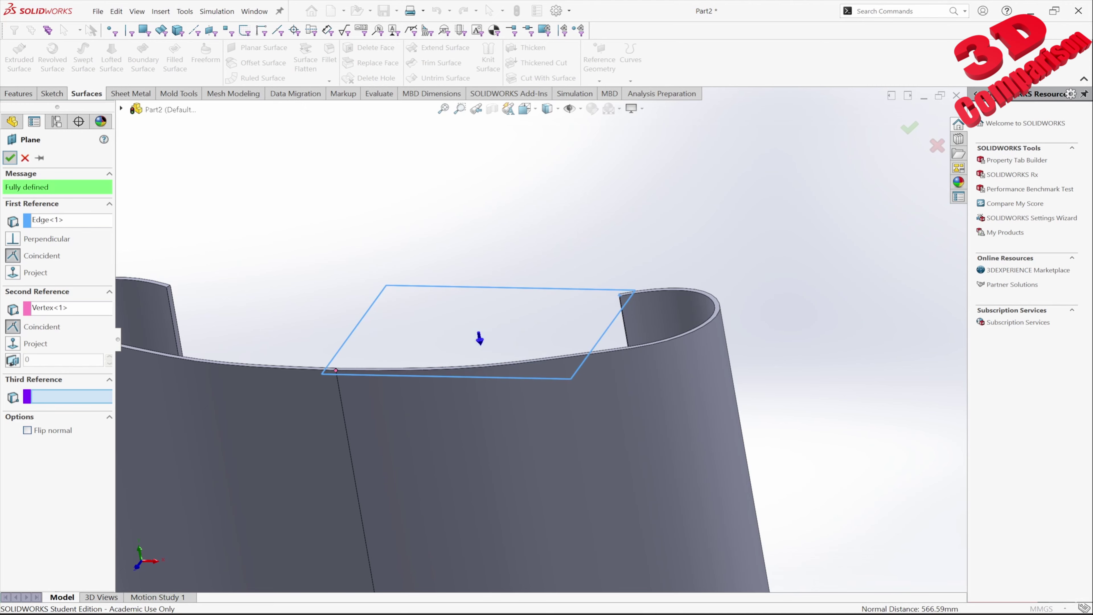
Start a new sketch on the reference plane at the panel's upper rim.
left_click(53, 94)
left_click(15, 54)
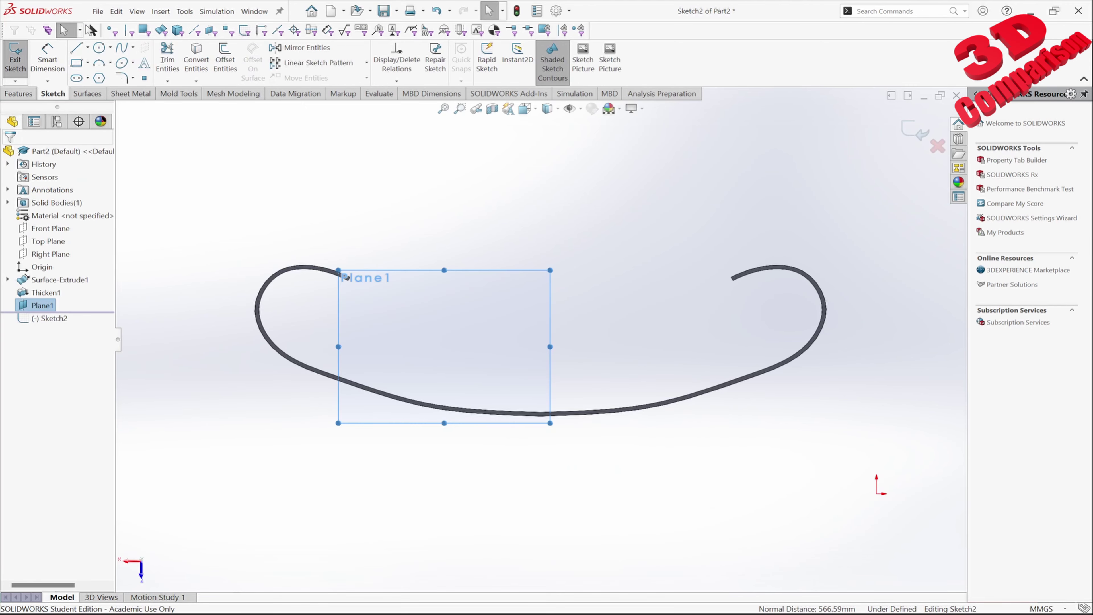
scroll(431, 312, "down", 5)
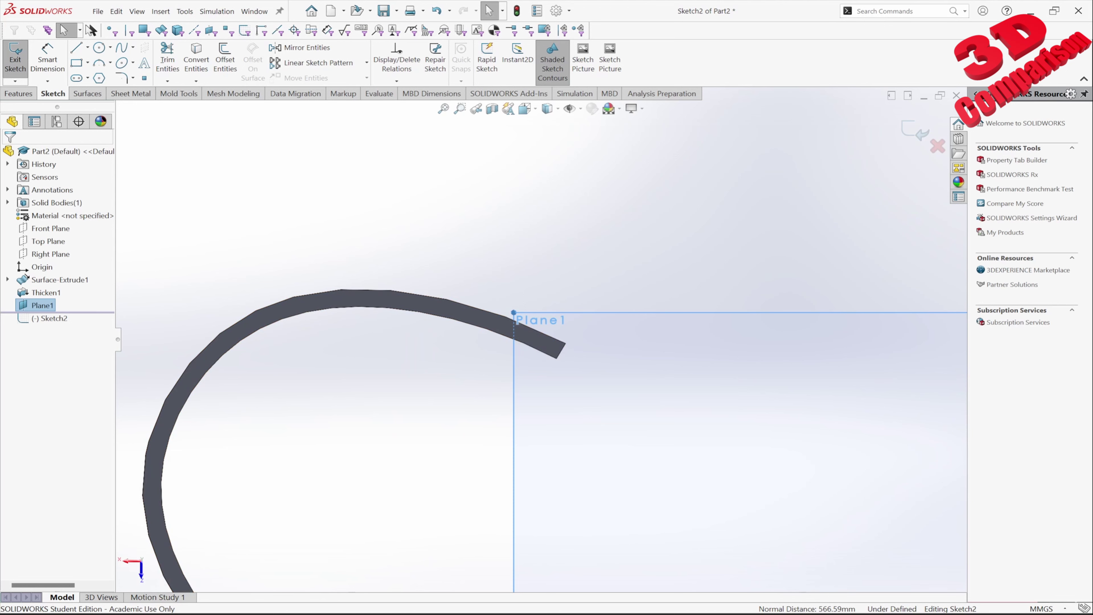
scroll(539, 338, "up", 2)
scroll(540, 338, "up", 5)
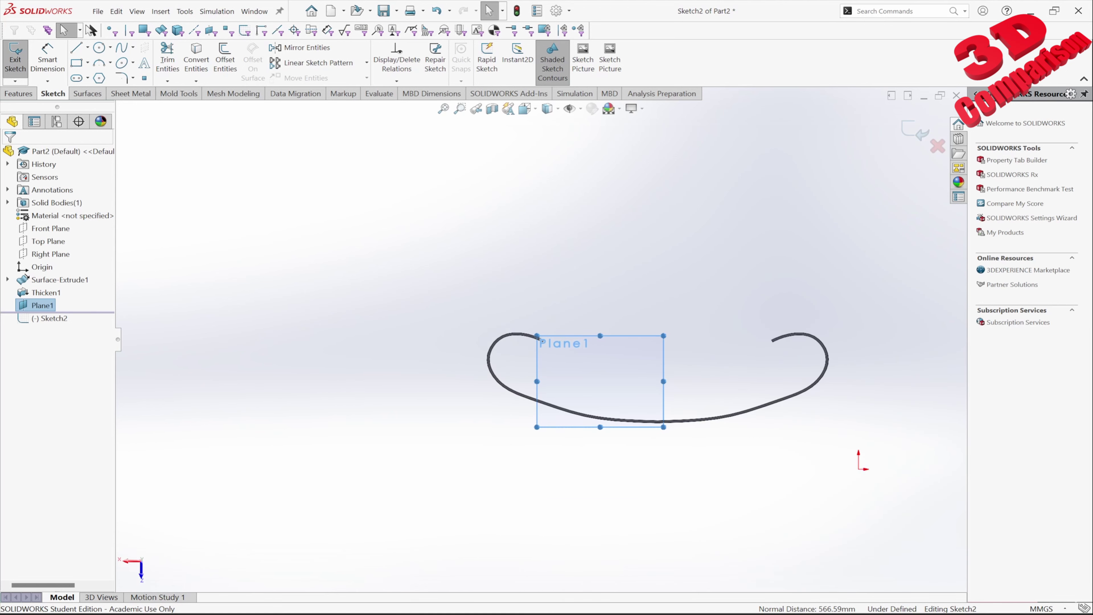
scroll(723, 412, "down", 1)
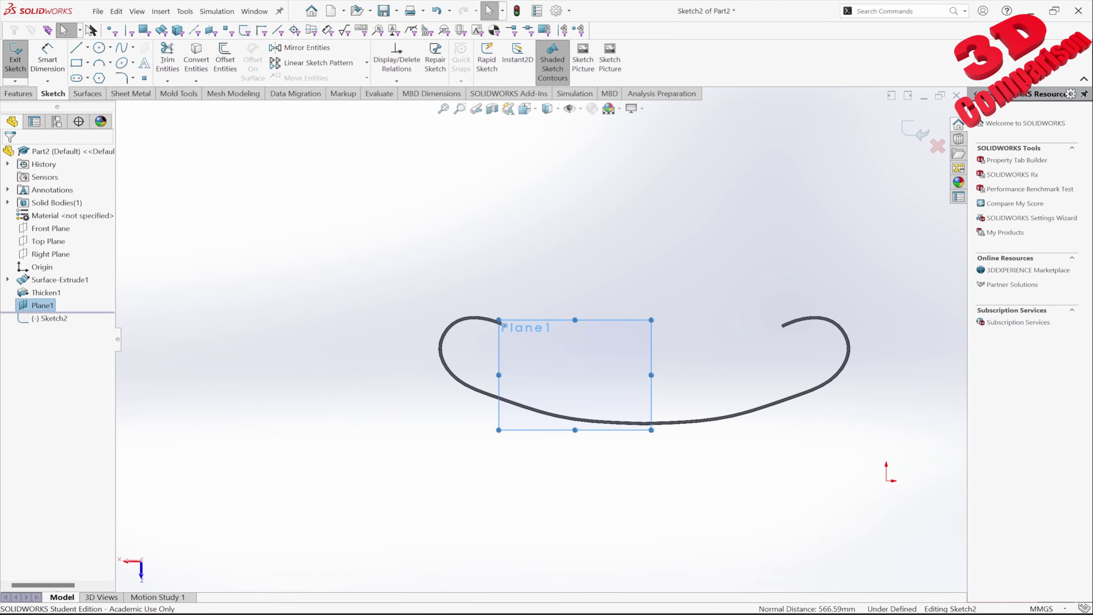
Offset the panel's two long rim curves outward by 50 mm in the sketch.
left_click(620, 423)
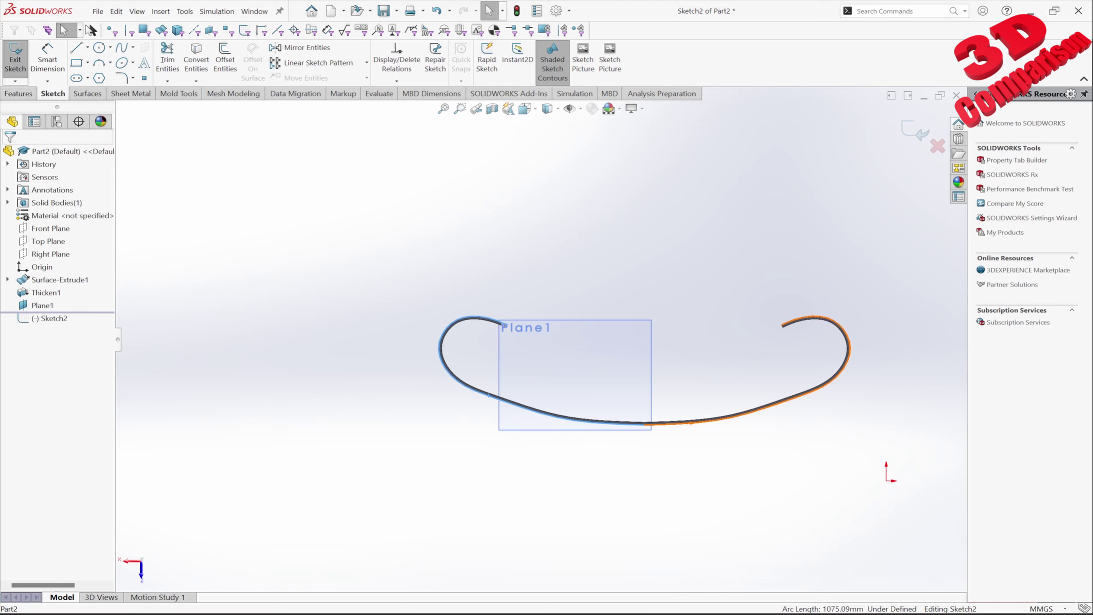
left_click(693, 421, "ctrl")
left_click(225, 59)
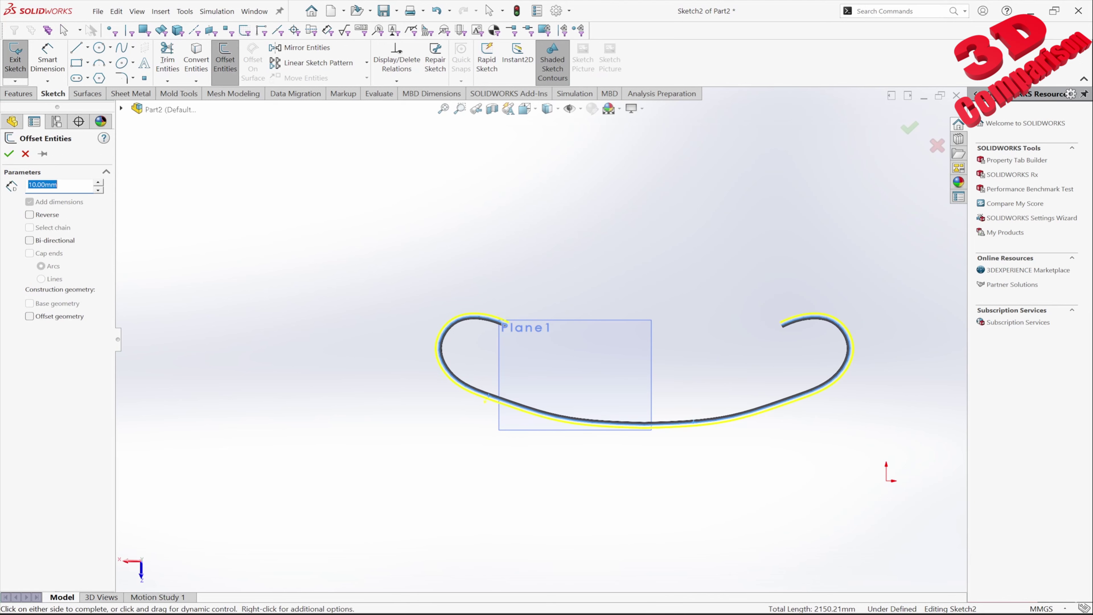
type("40")
key("Return")
scroll(874, 395, "down", 2)
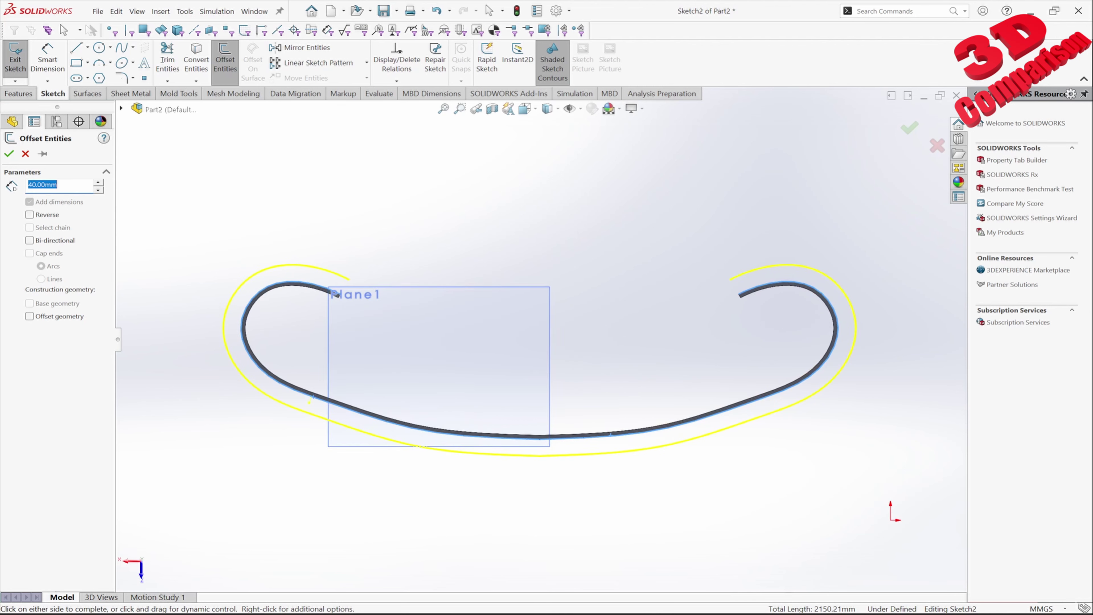
type("50")
key("Return")
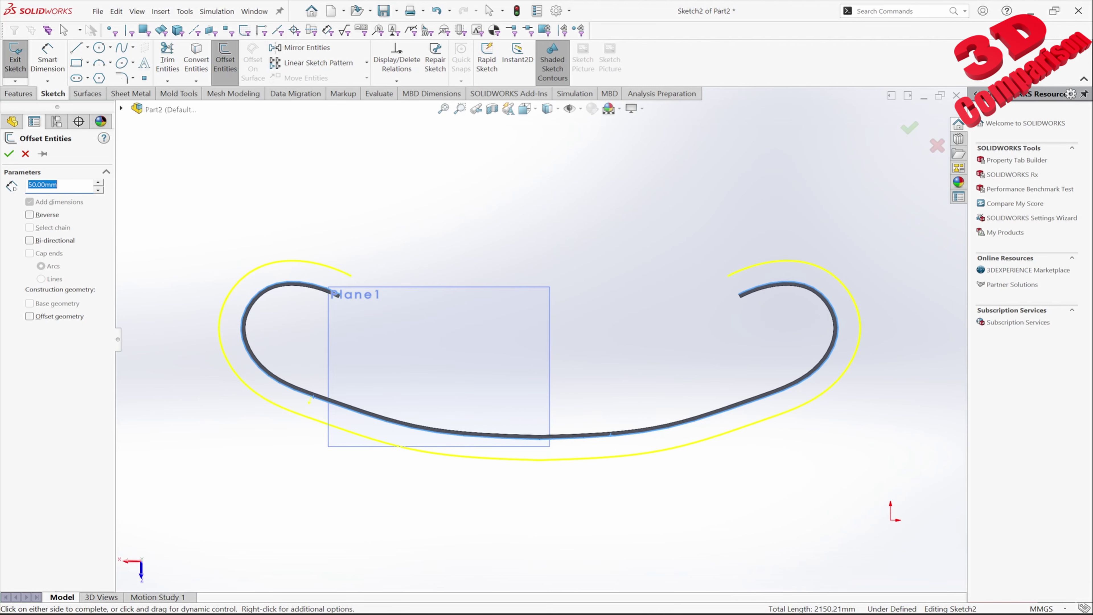
left_click(335, 294)
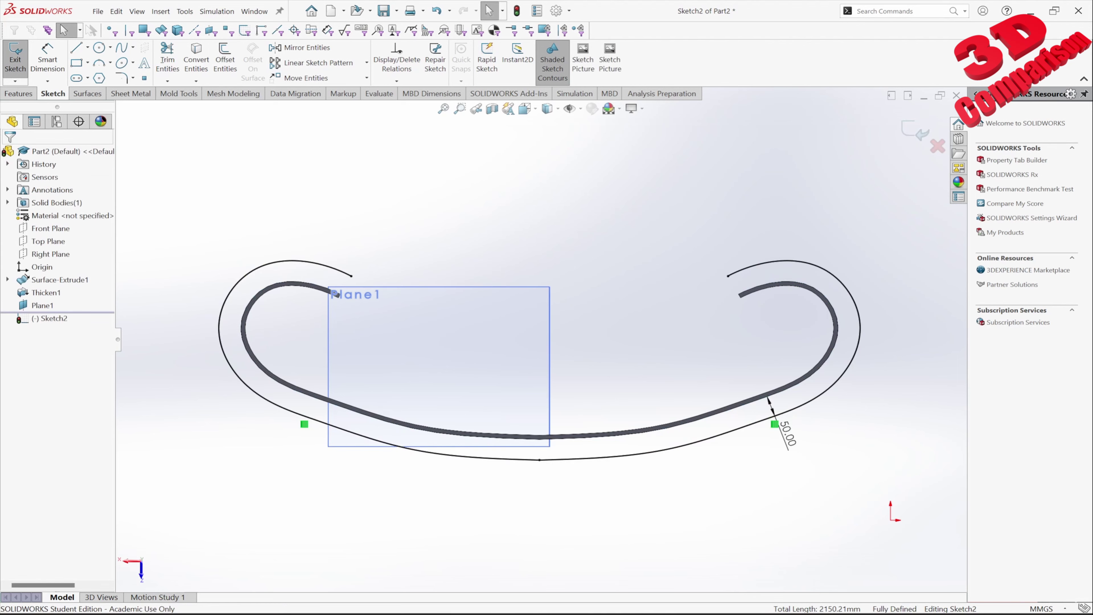
Close the offset outline with a three-point arc between its two open ends, bowed inward with a radius of about 1097 mm.
left_click(99, 63)
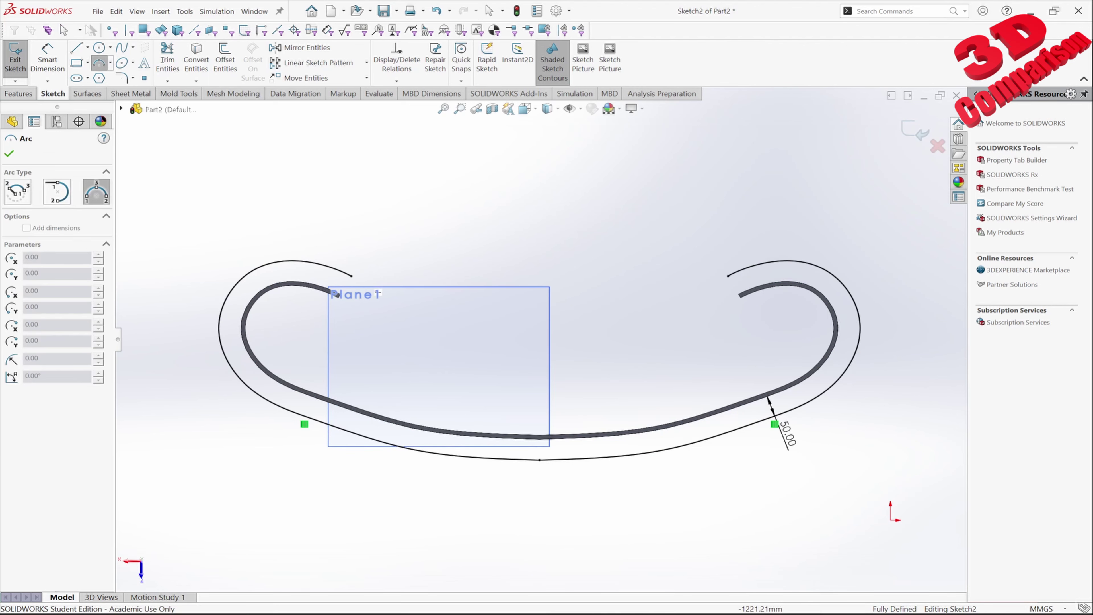
left_click(351, 276)
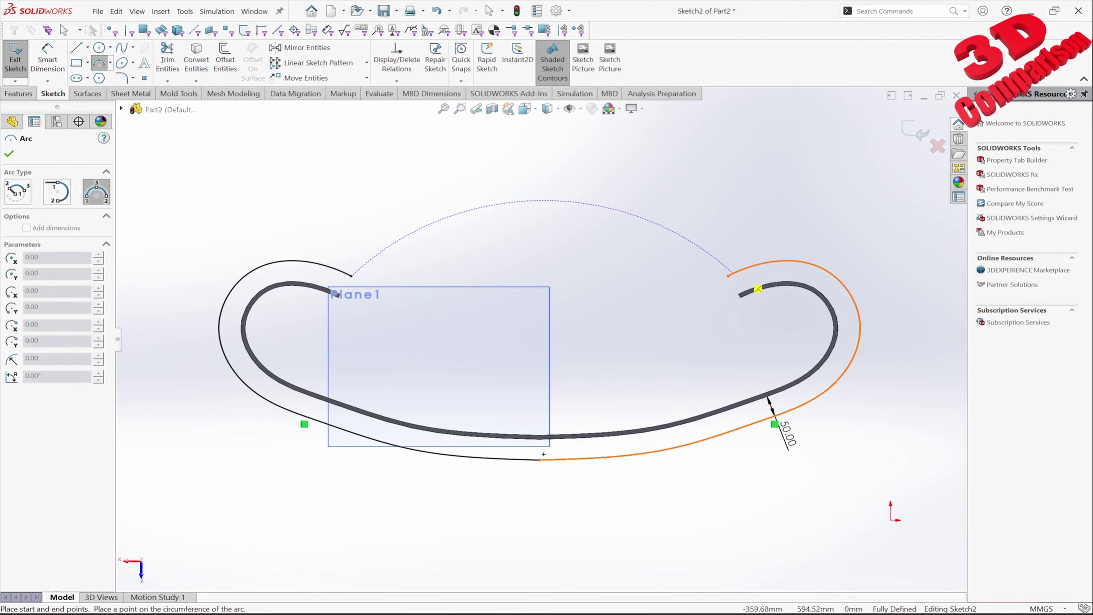
left_click(728, 276)
left_click(657, 298)
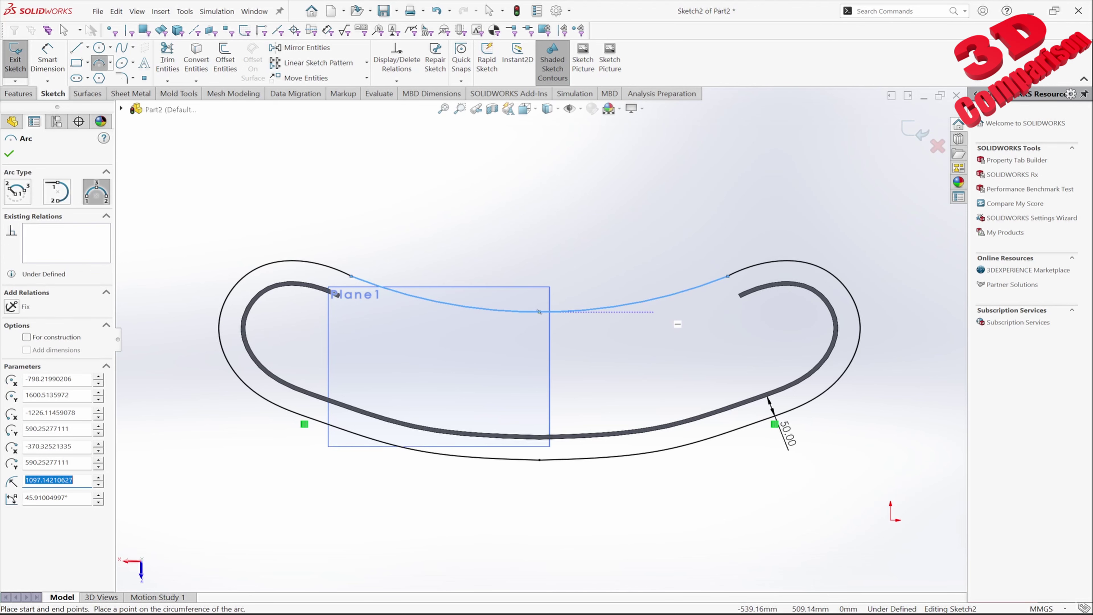
key("Escape")
Make the closing arc tangent to the offset splines at both of its ends.
left_click(409, 295)
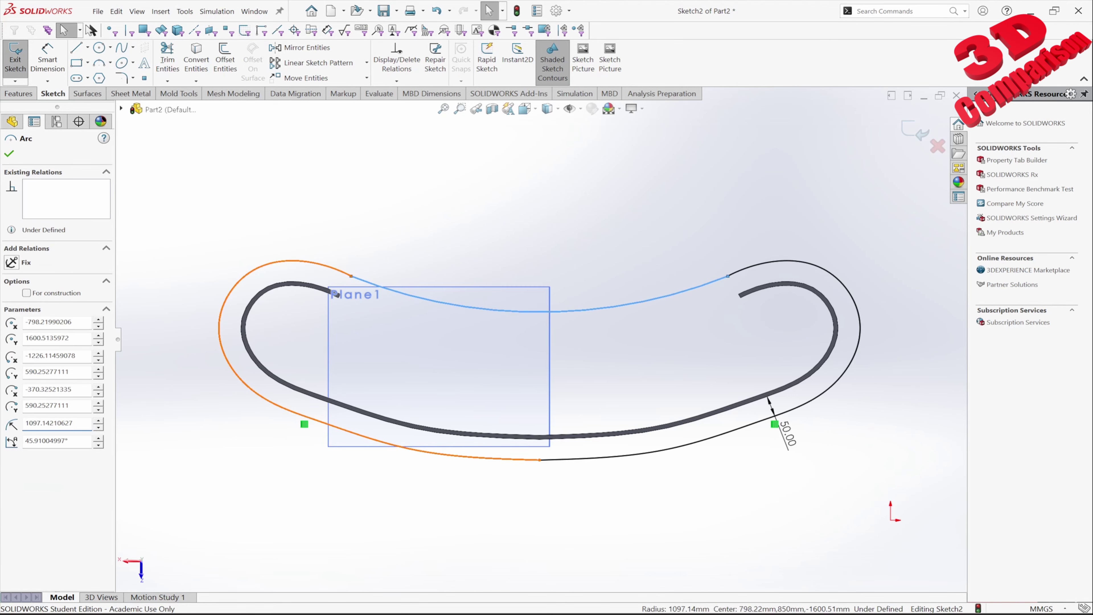
left_click(321, 264, "ctrl")
left_click(12, 310)
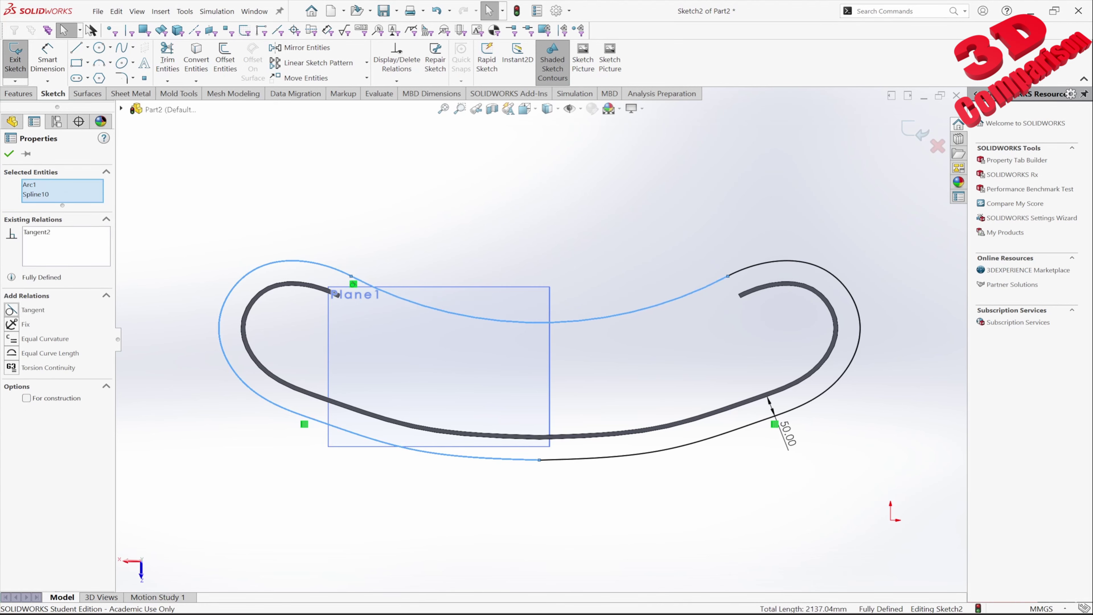
left_click(9, 154)
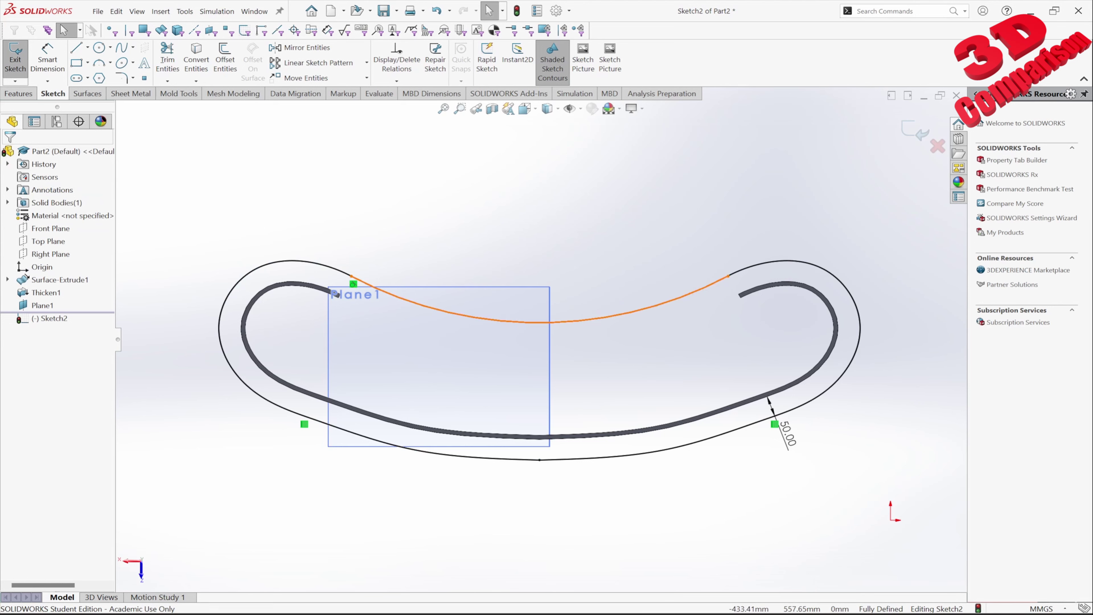
left_click(715, 282)
left_click(749, 268, "ctrl")
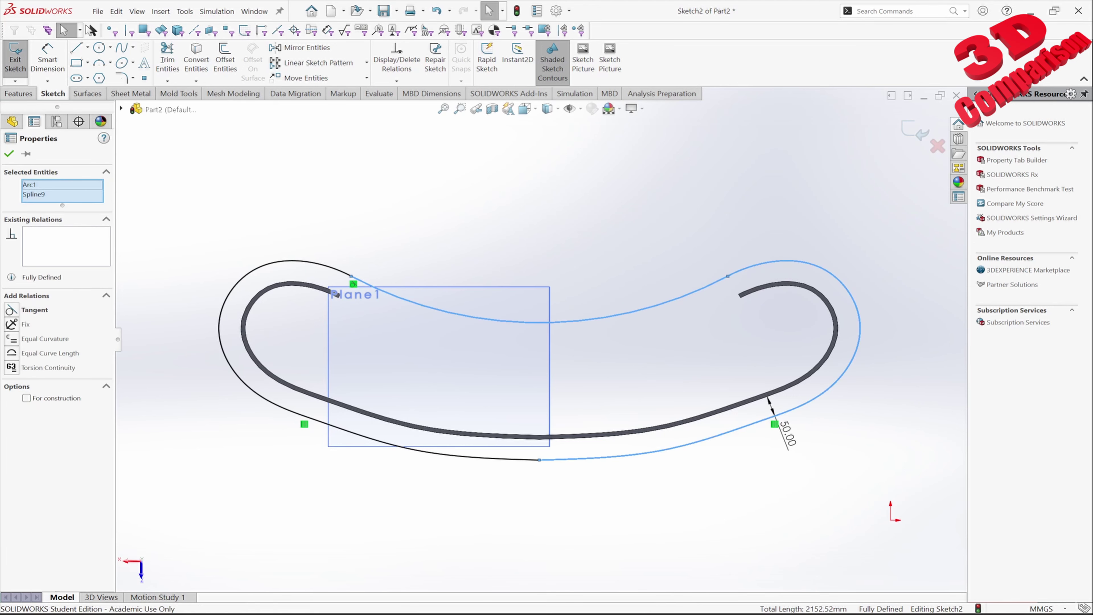
left_click(10, 309)
key("Escape")
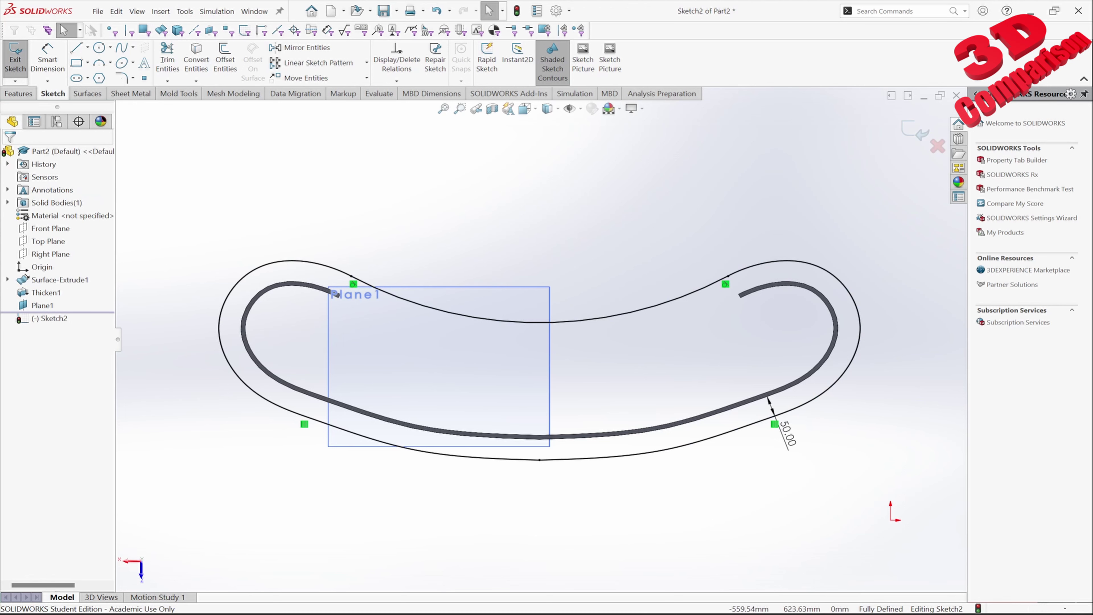
Extrude the closed outline upward with a blind depth of 50 mm, merging the result, to form the countertop.
scroll(541, 339, "up", 1)
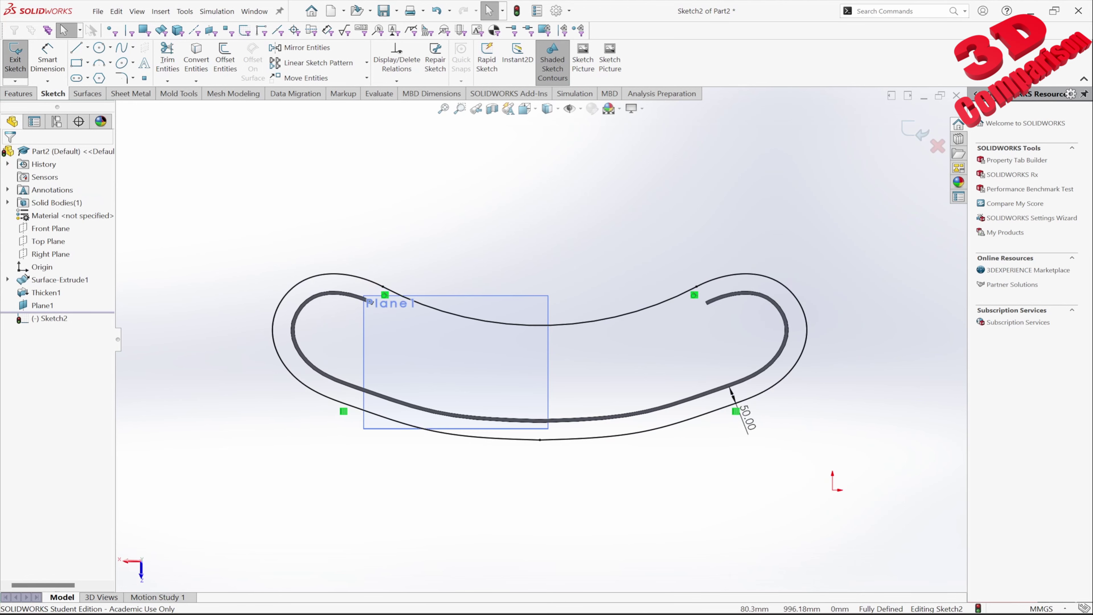
left_click(18, 93)
left_click(21, 60)
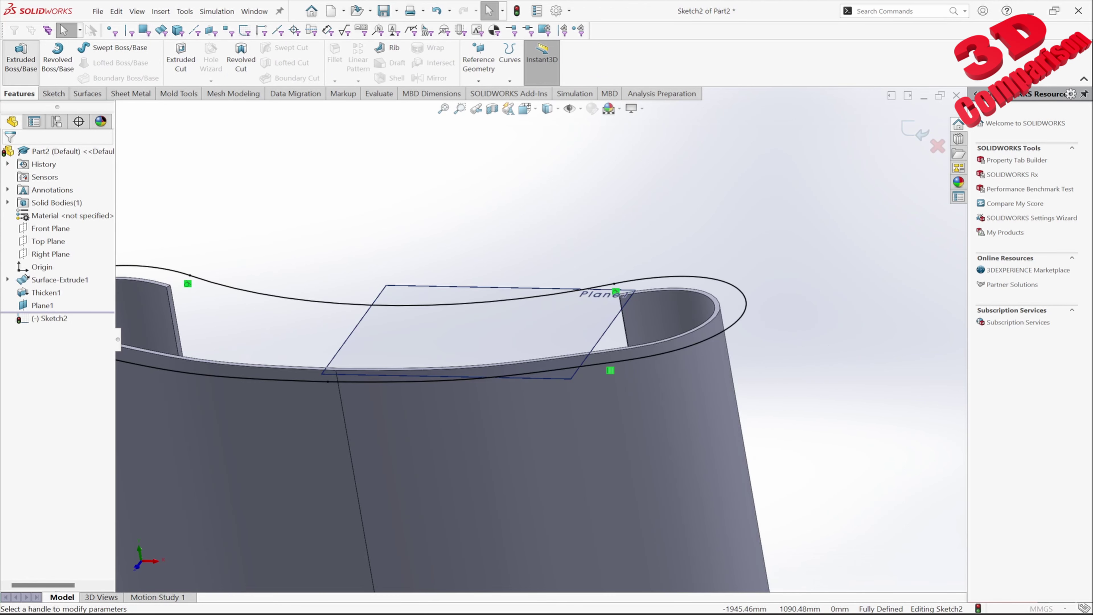
left_click(11, 216)
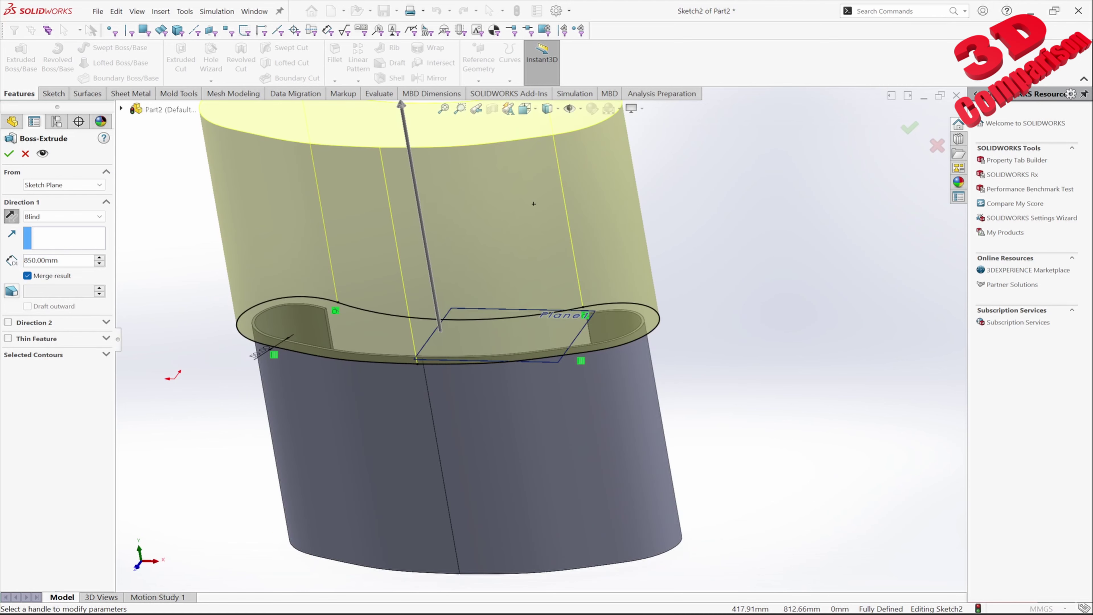
type("50")
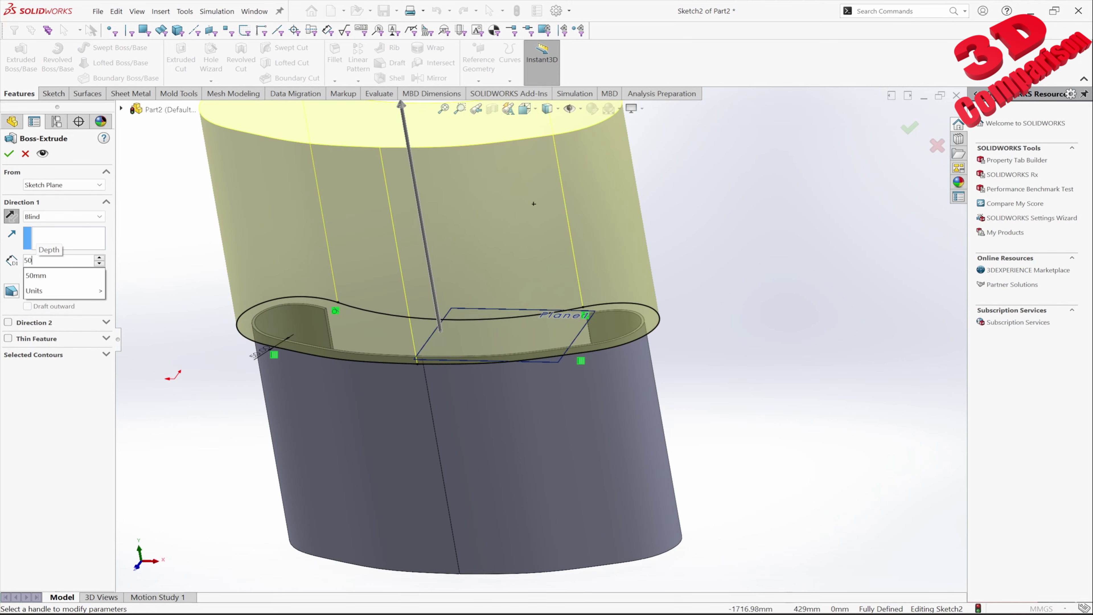
key("Return")
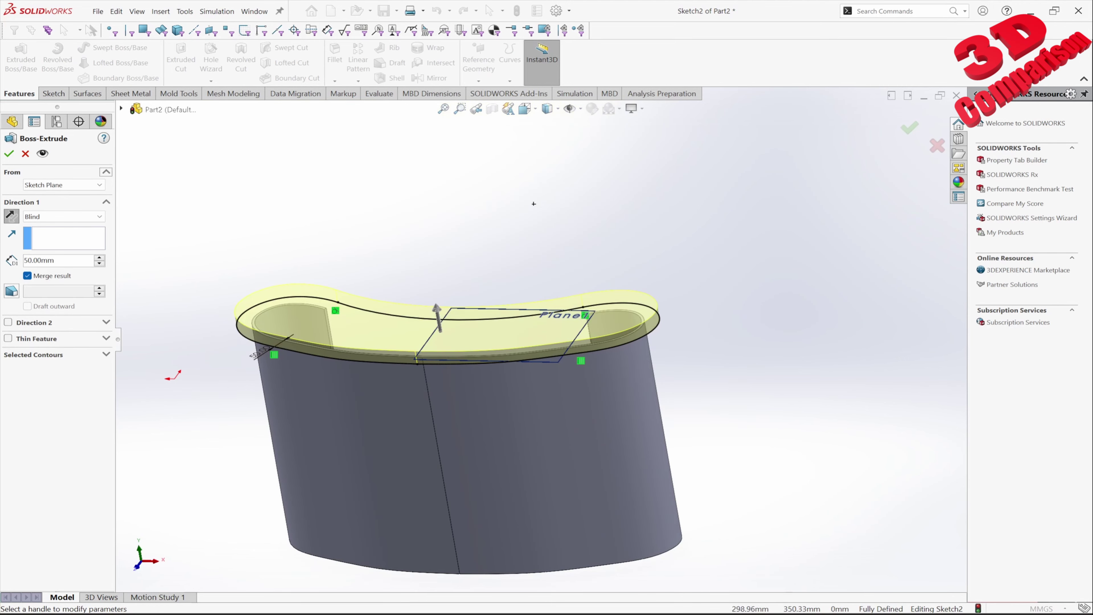
left_click(9, 153)
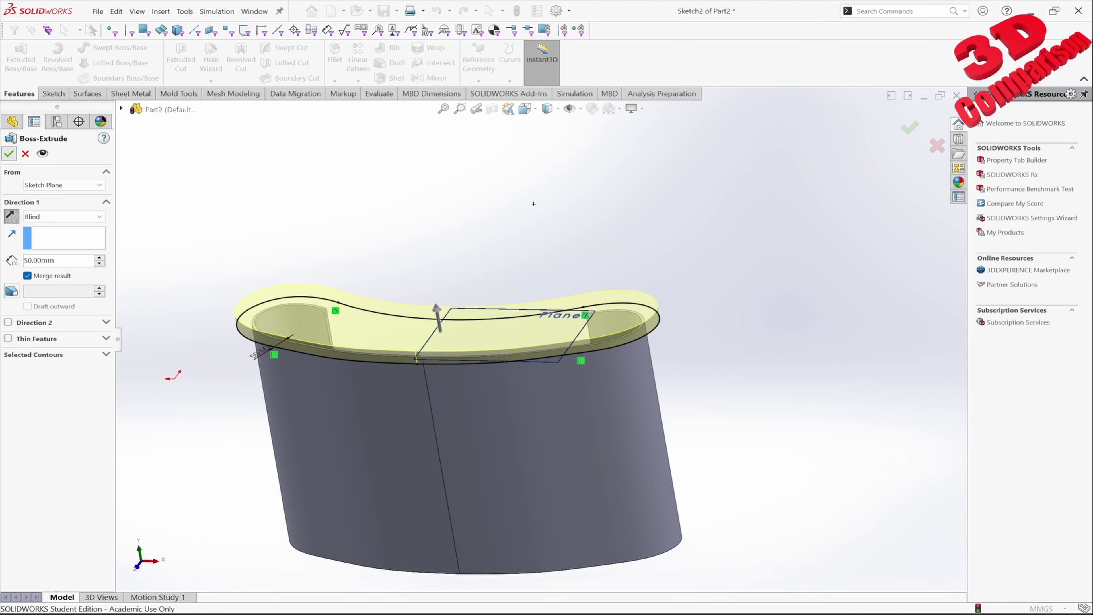
Hide the reference plane at the countertop.
scroll(518, 357, "up", 3)
scroll(424, 418, "down", 3)
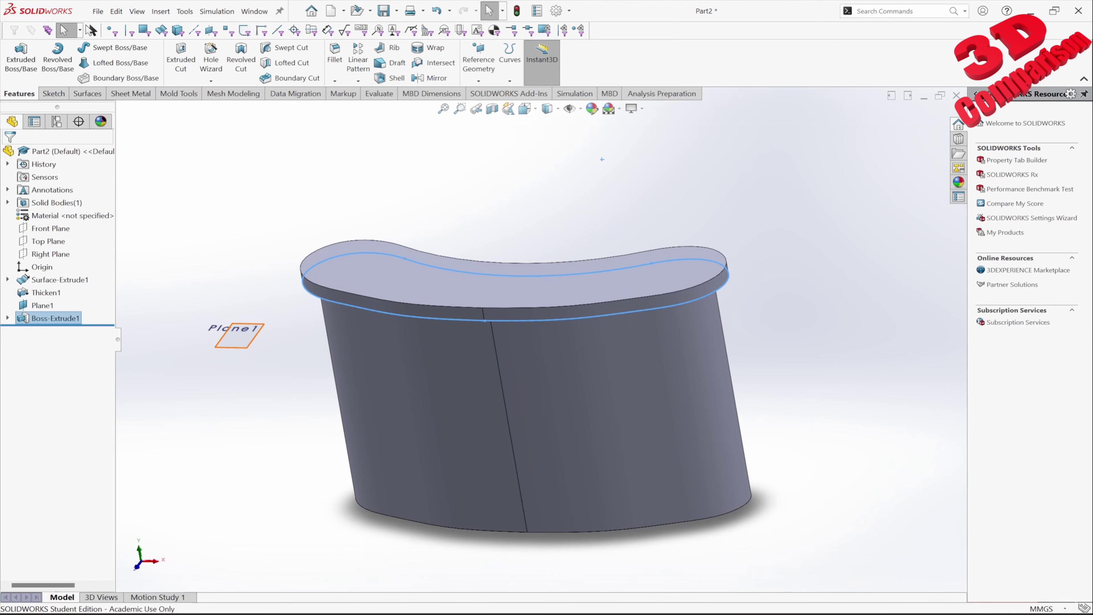
left_click(251, 331)
left_click(309, 321)
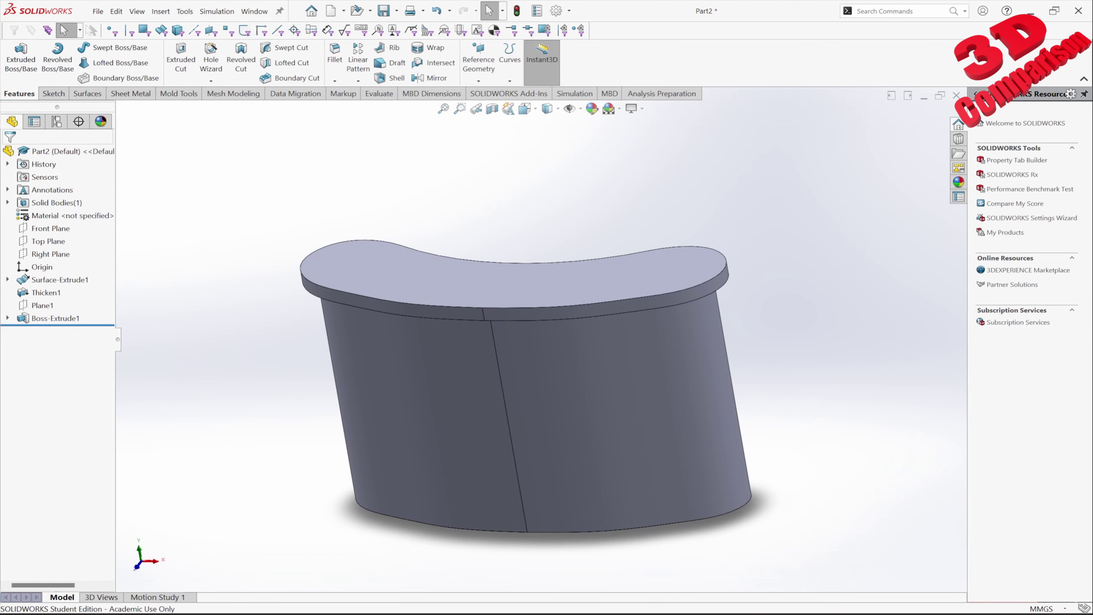
Export the counter to the Desktop as an STL file named desk.
middle_click_drag(370, 379, 400, 367)
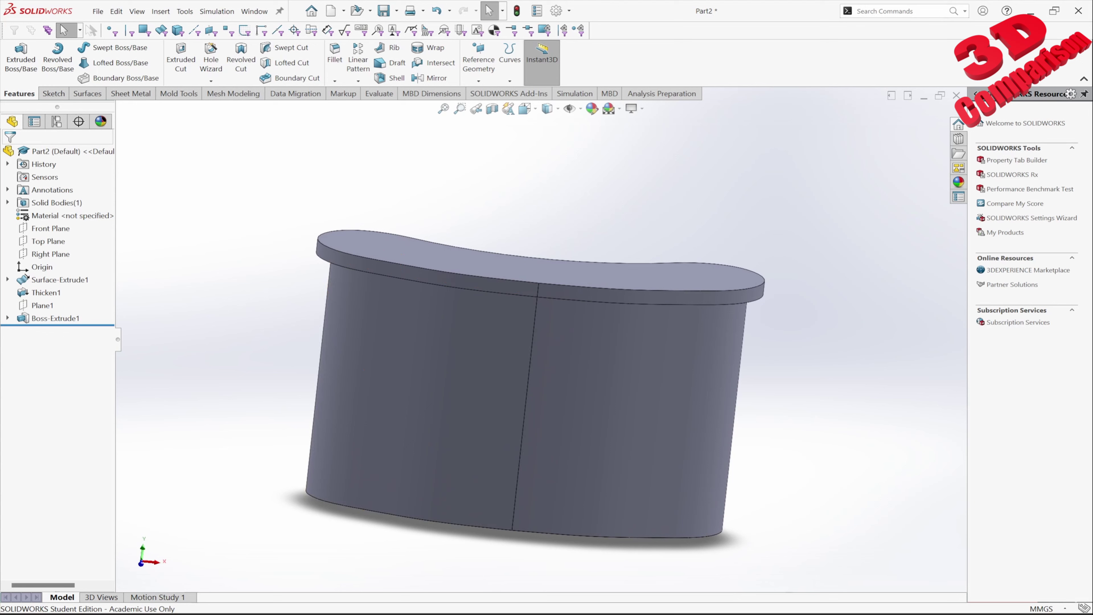
left_click(98, 11)
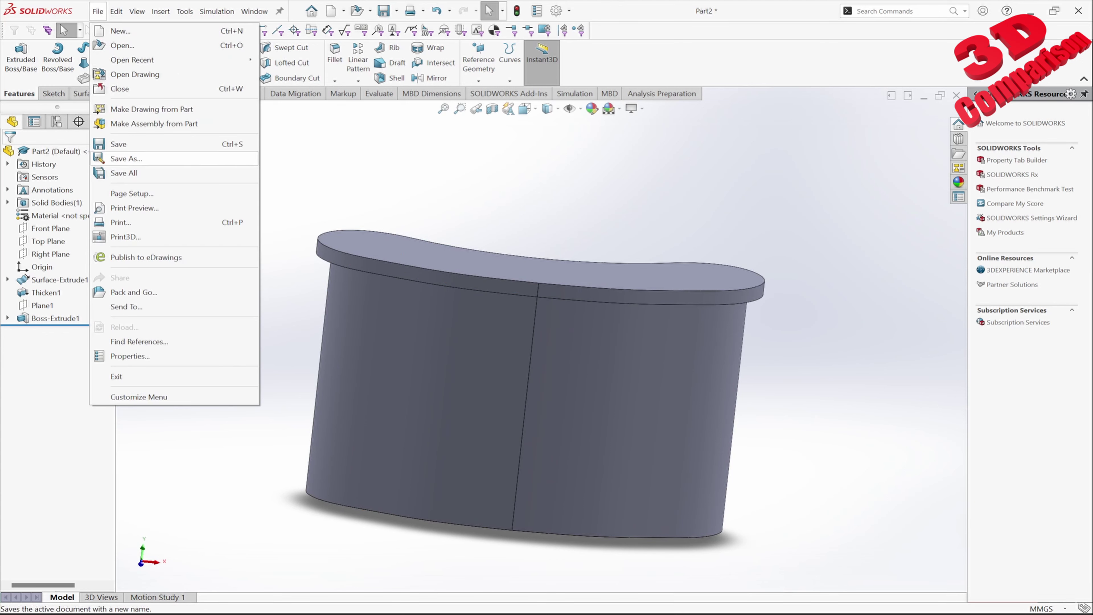
left_click(124, 158)
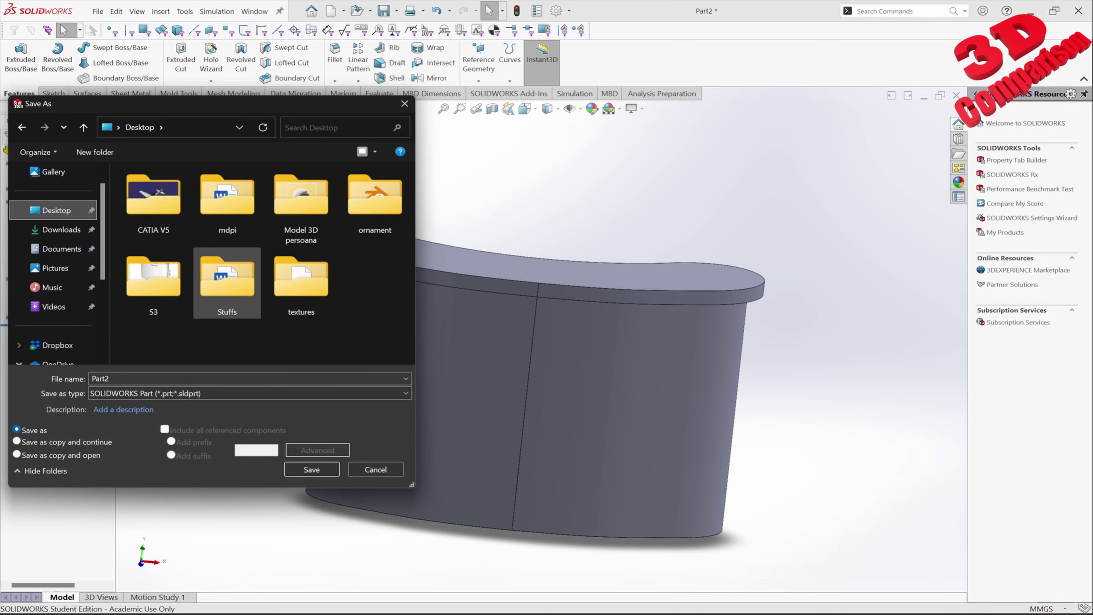
left_click(406, 393)
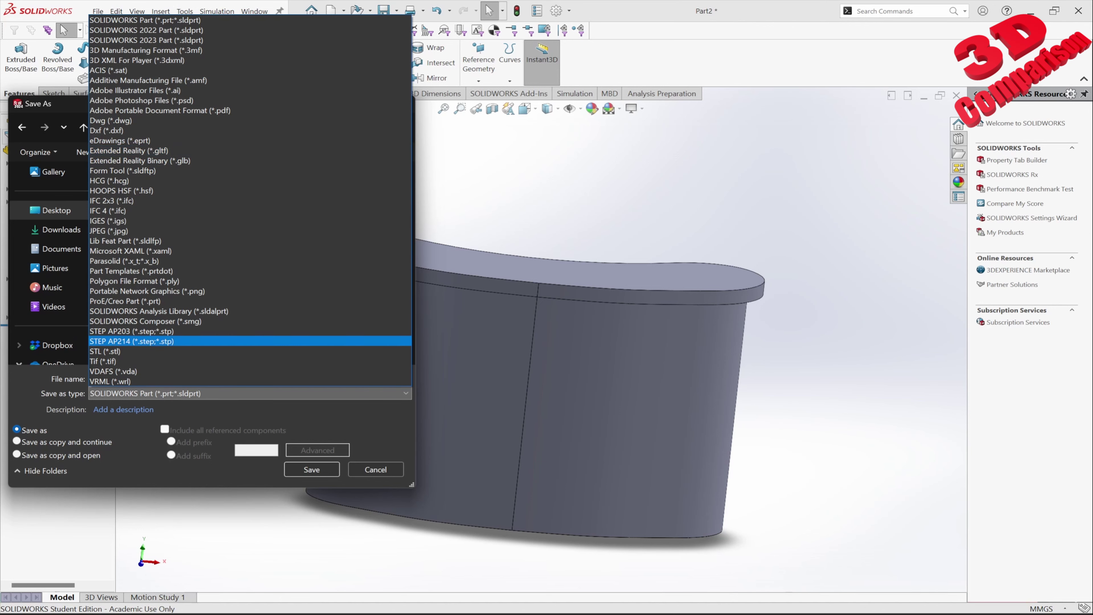
left_click(144, 351)
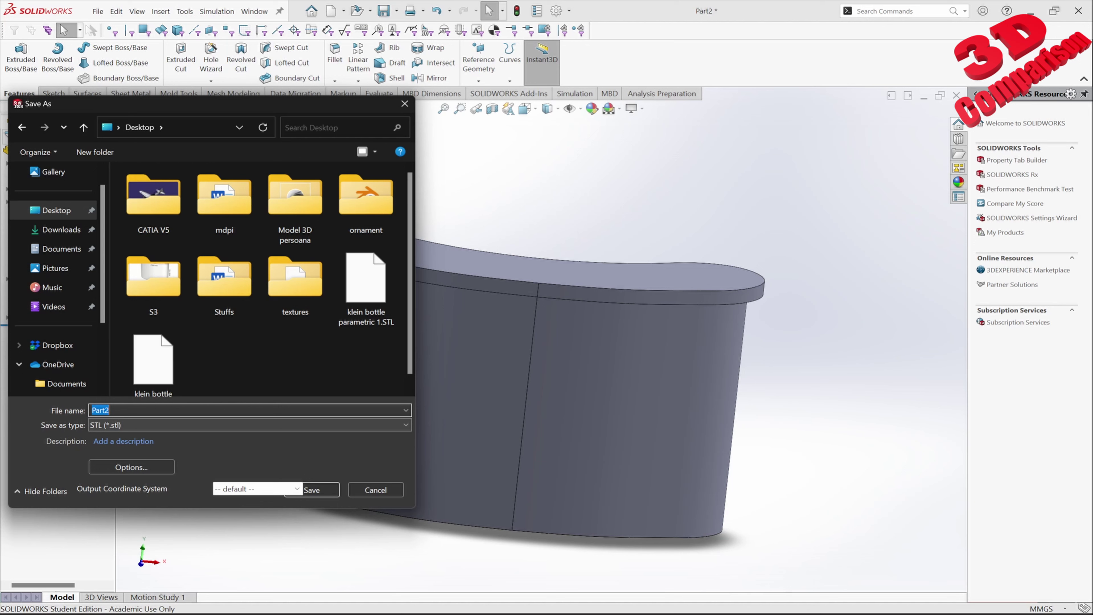
left_click(250, 425)
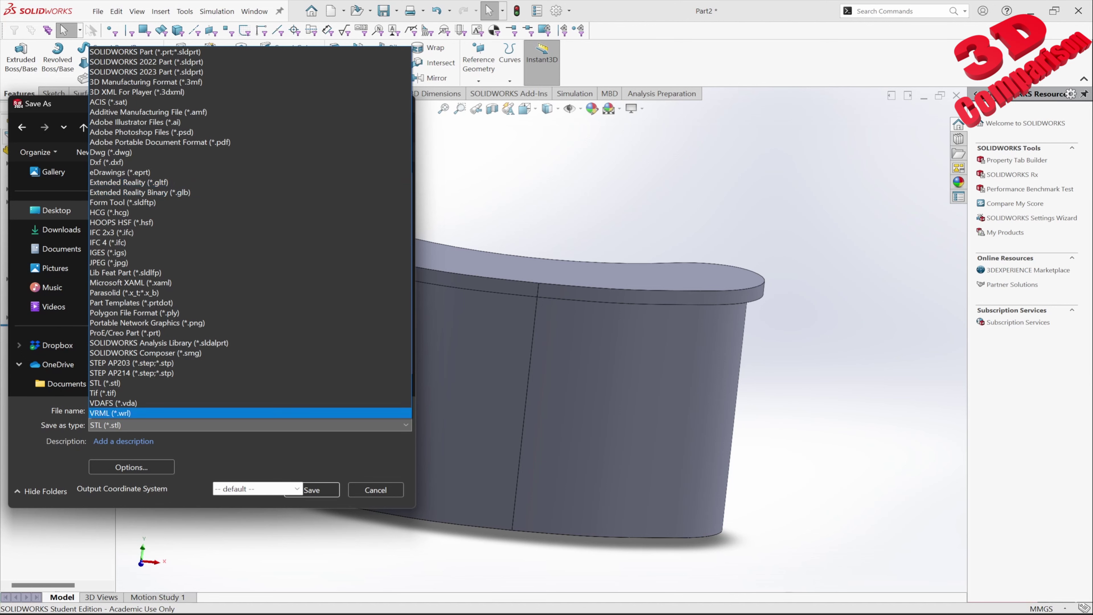
left_click(250, 426)
left_click(250, 411)
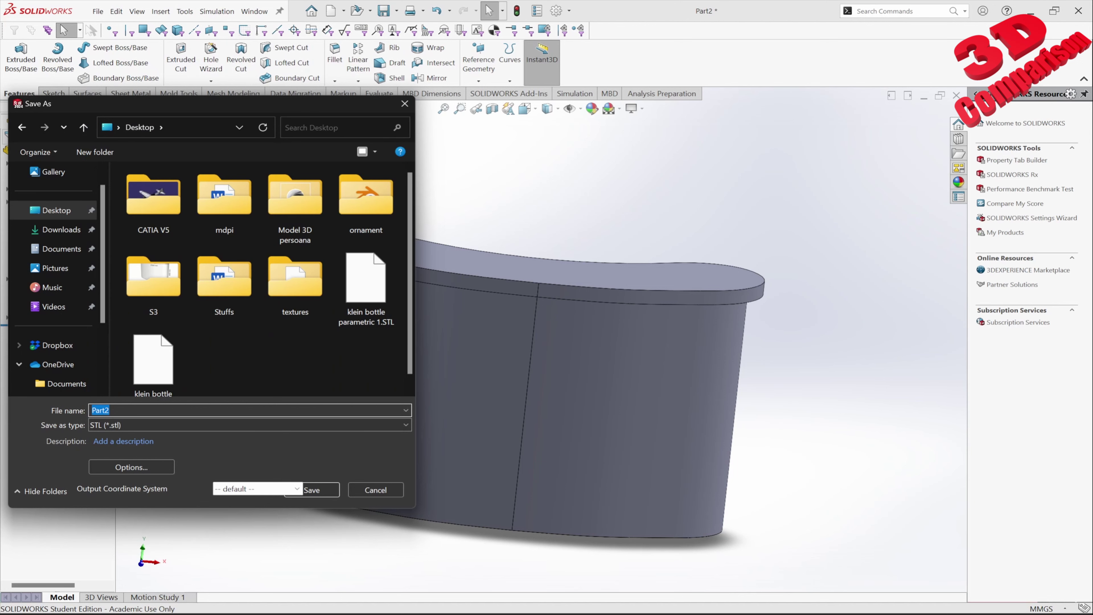
type("desk")
key("Return")
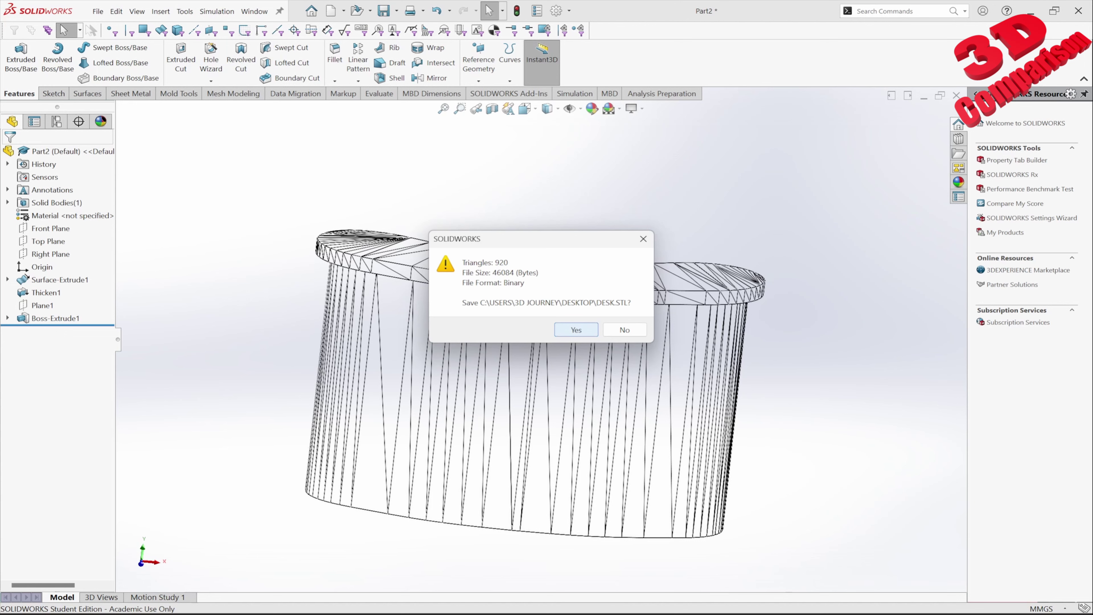
left_click(576, 330)
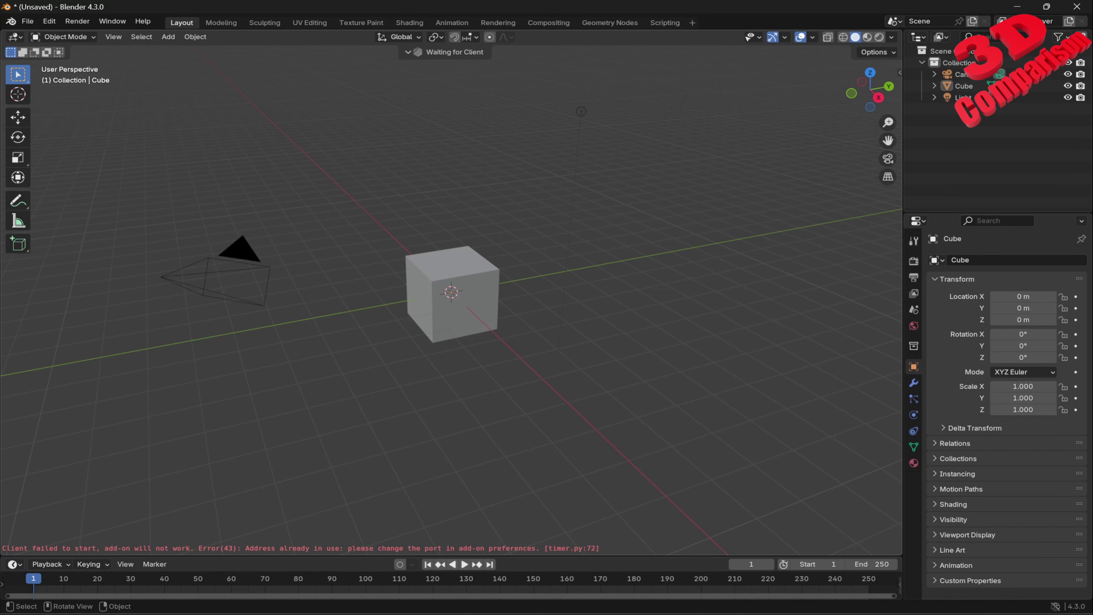
Switch to Blender and delete the default cube, camera and light from the scene.
key("a")
scroll(452, 293, "up", 1)
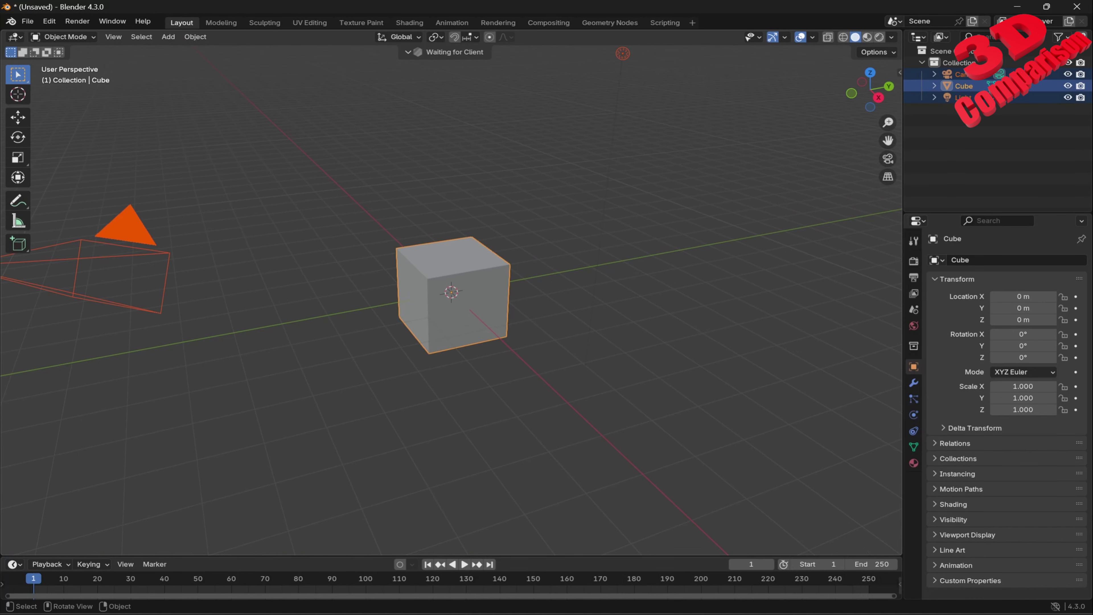
key("Delete")
key("n")
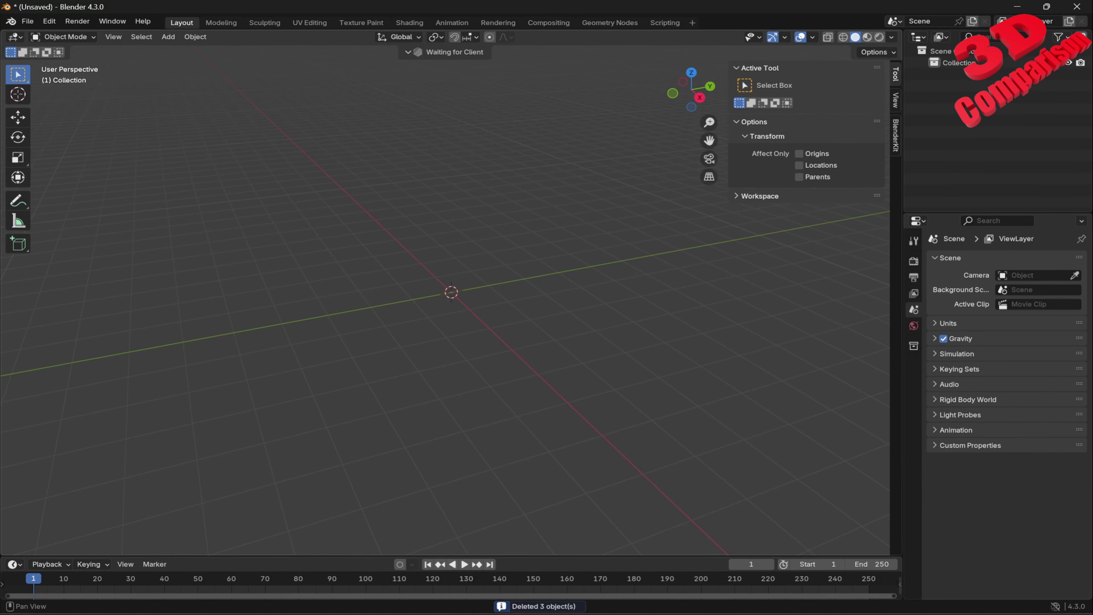
key("n")
left_click(27, 21)
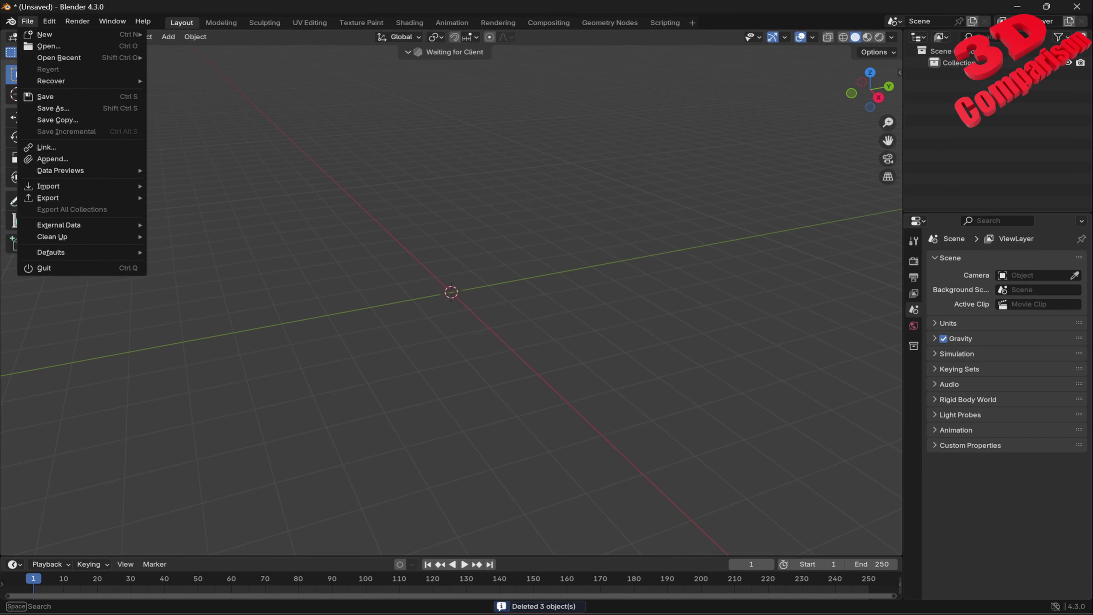
mouse_move(65, 186)
left_click(203, 267)
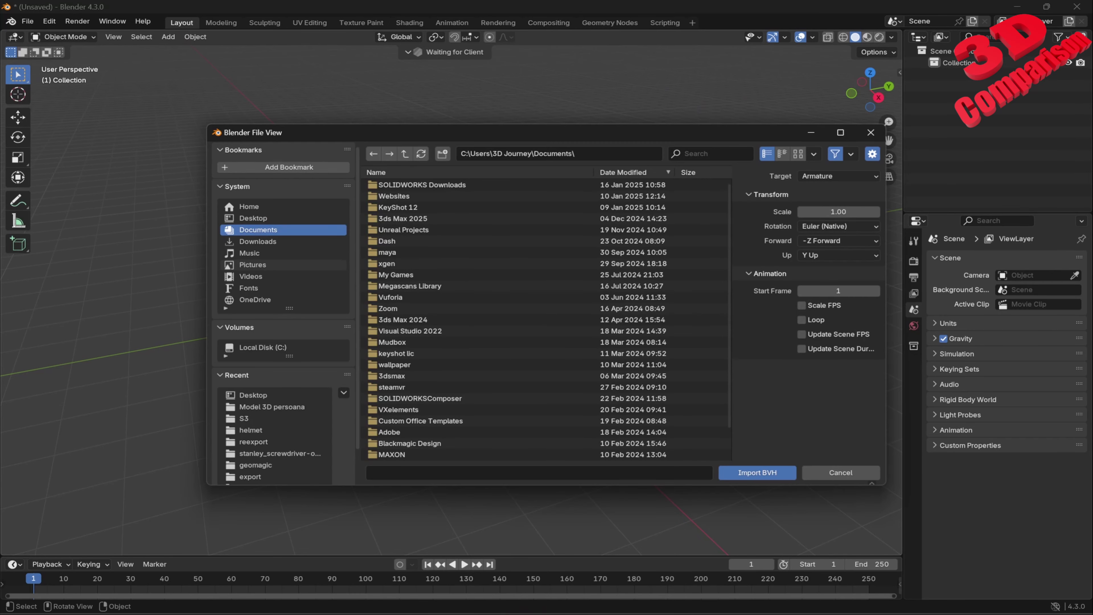
key("Escape")
Import desk.STL from the Desktop as an STL mesh with the default import settings.
left_click(27, 21)
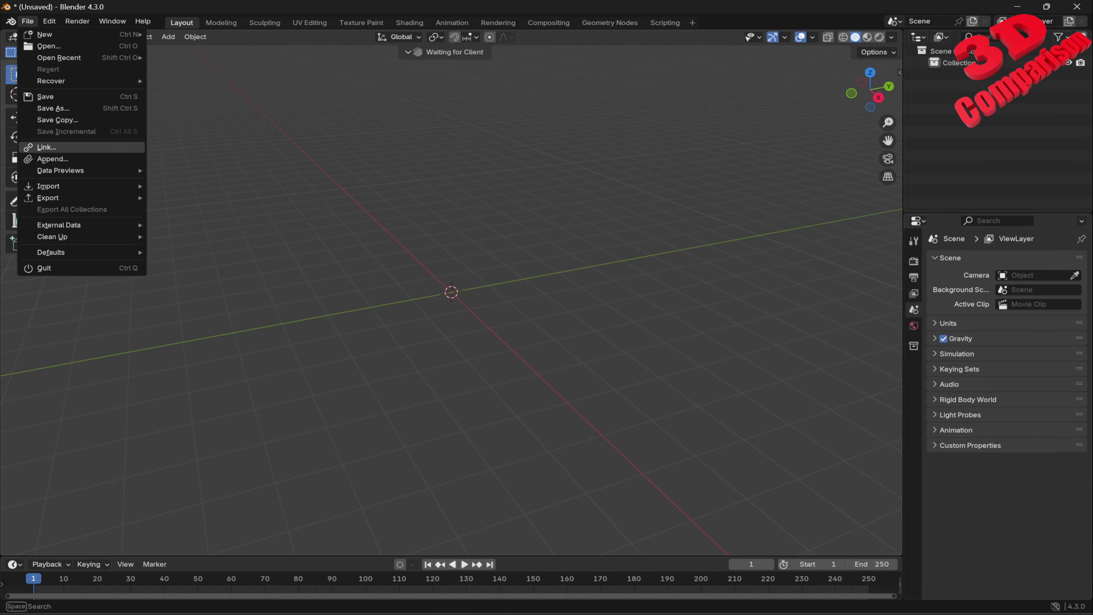
mouse_move(65, 186)
left_click(181, 255)
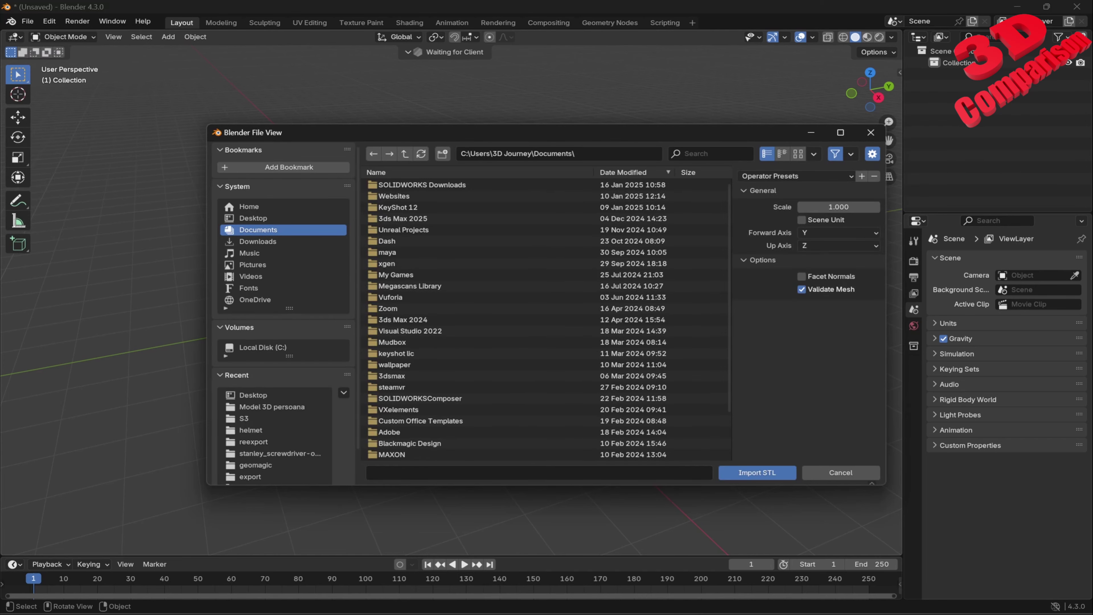
left_click(253, 218)
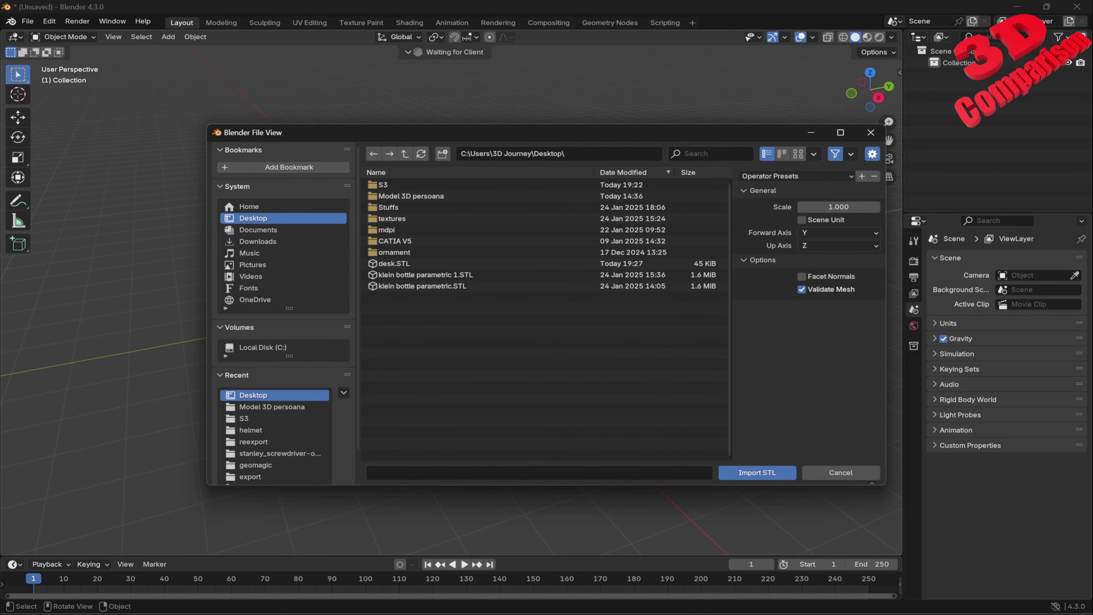
left_click(394, 263)
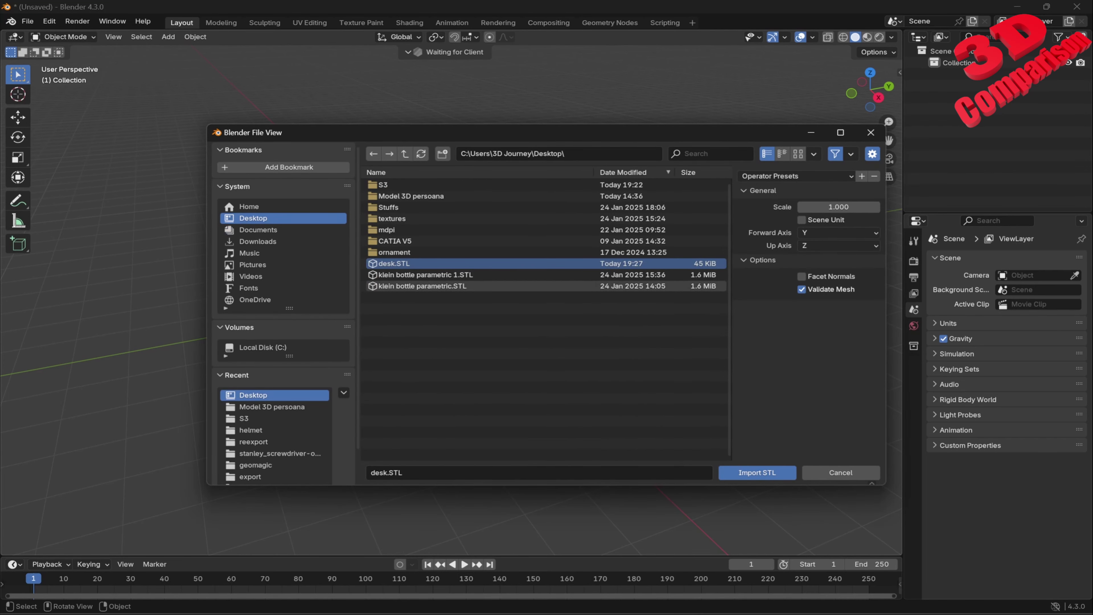
left_click(757, 473)
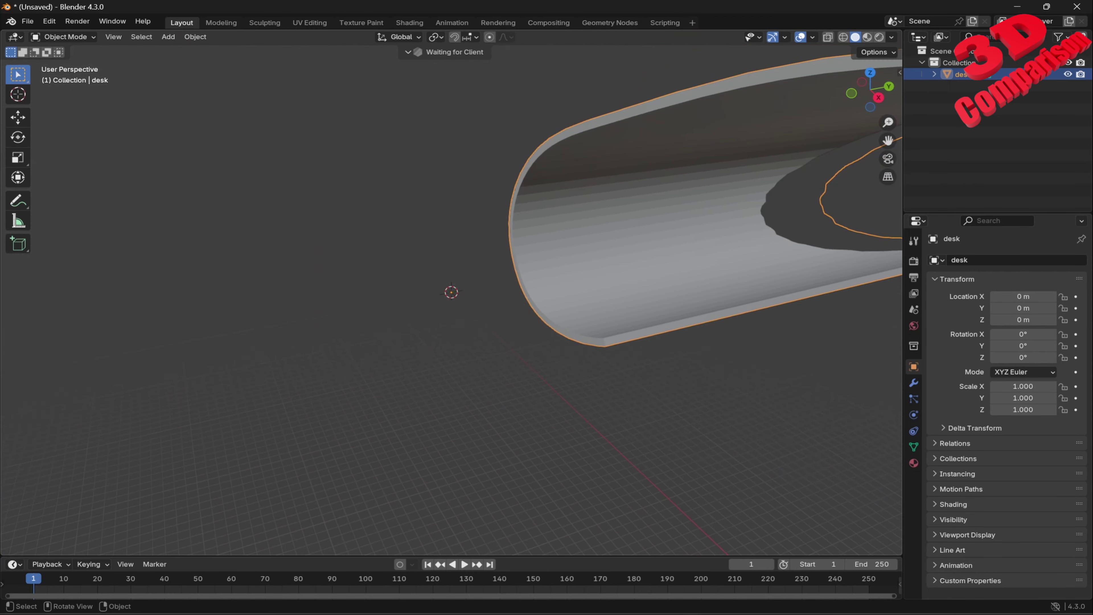
Scale the imported desk uniformly by 0.001 and frame it in the viewport.
type("s")
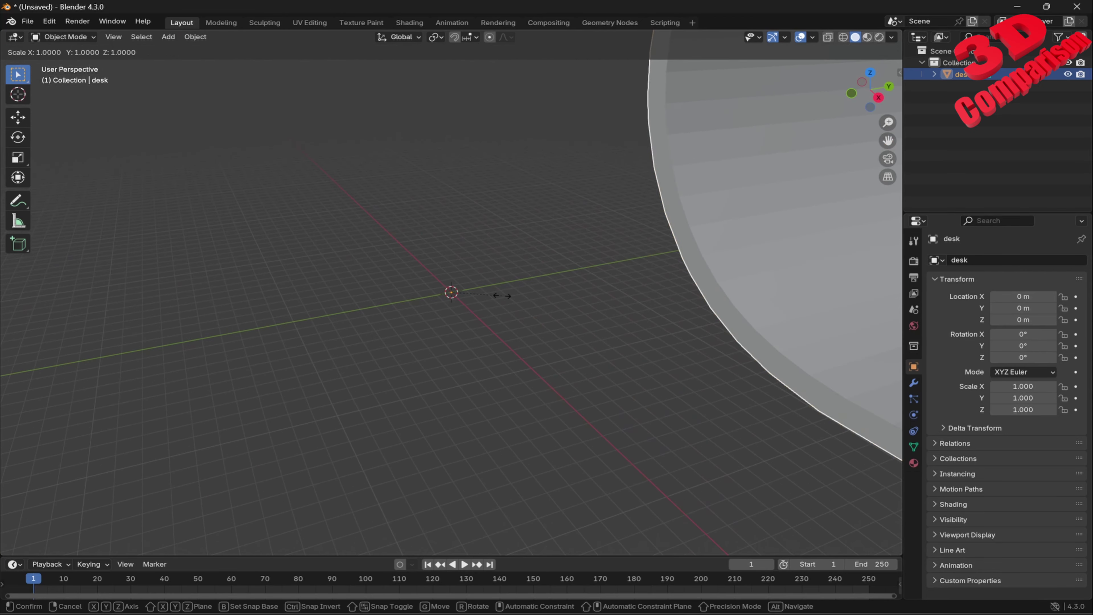
type(".001")
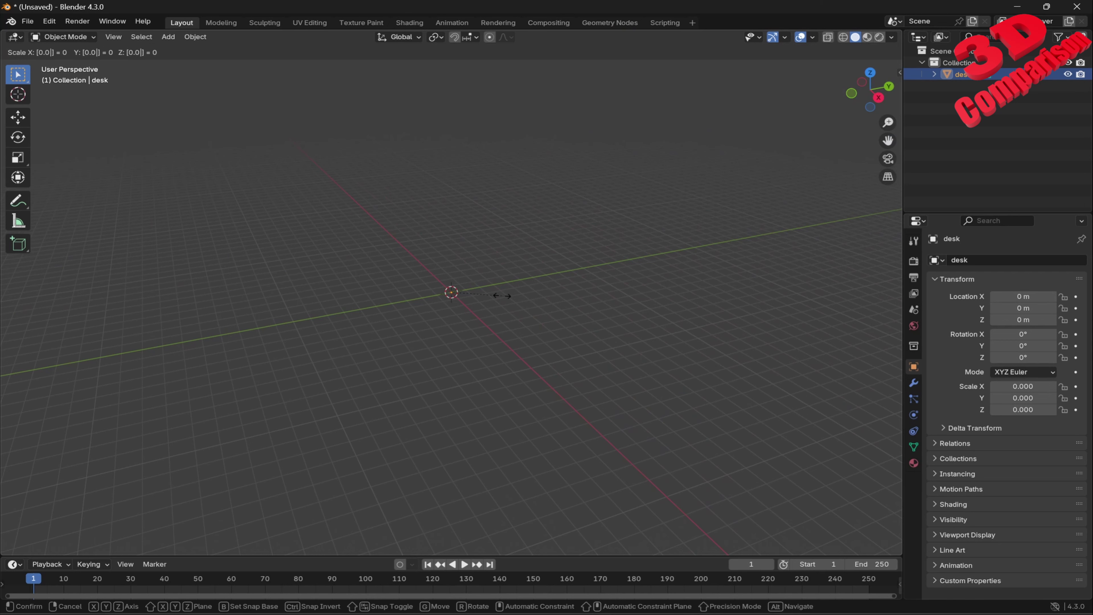
key("Return")
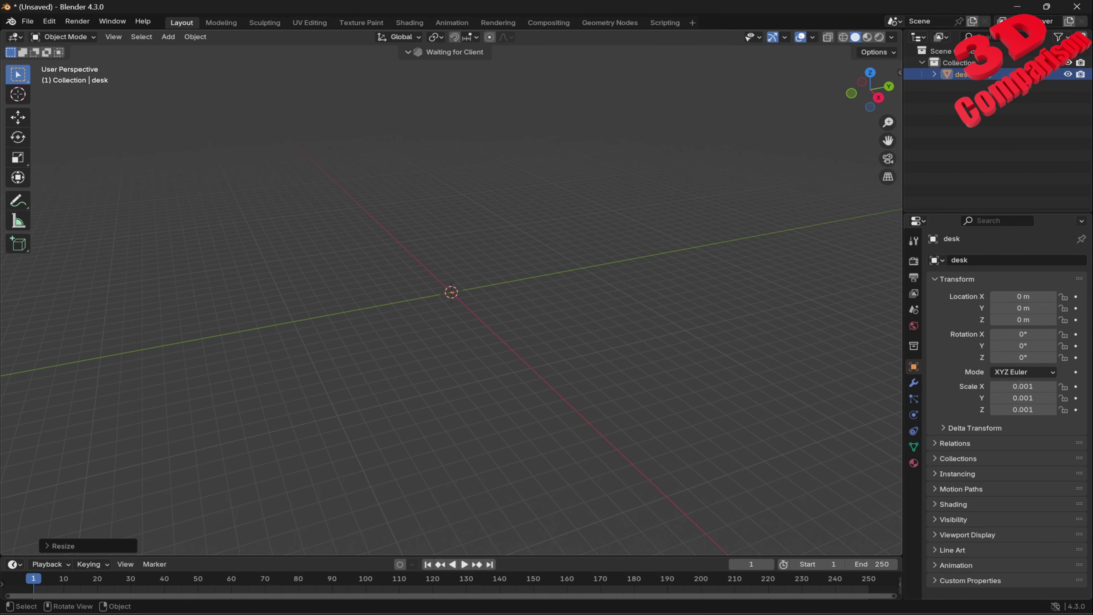
key("KP_Decimal")
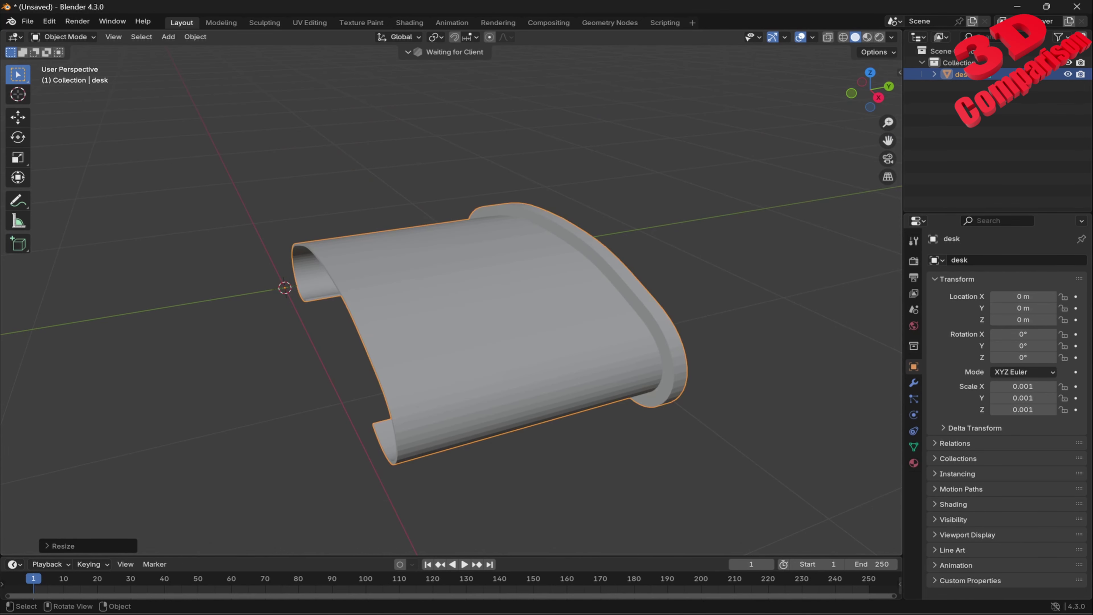
Apply Shade Smooth to the desk.
right_click(446, 278)
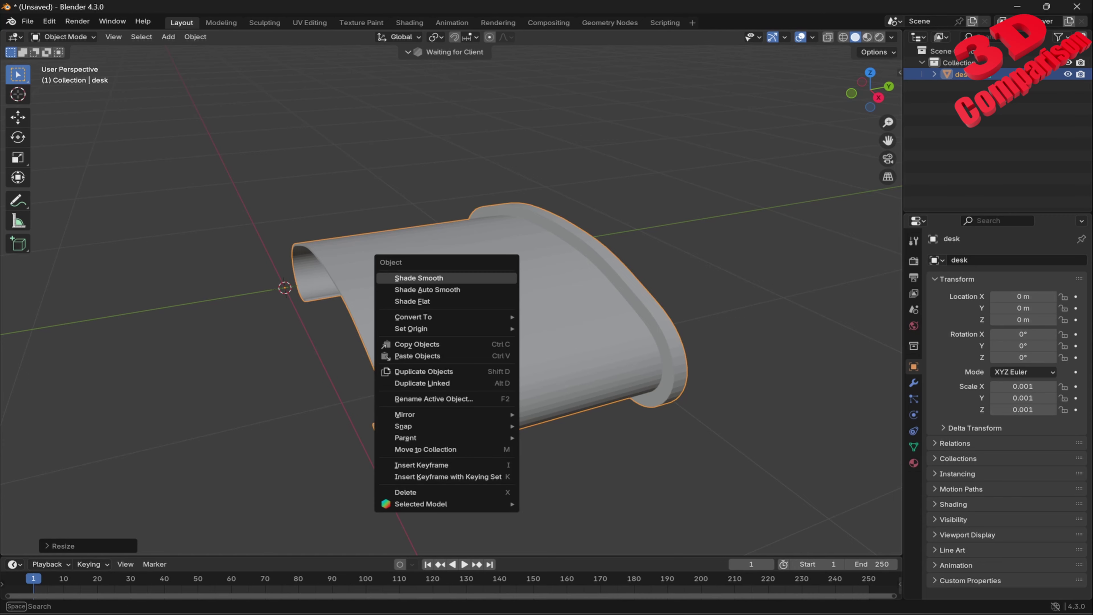
left_click(447, 278)
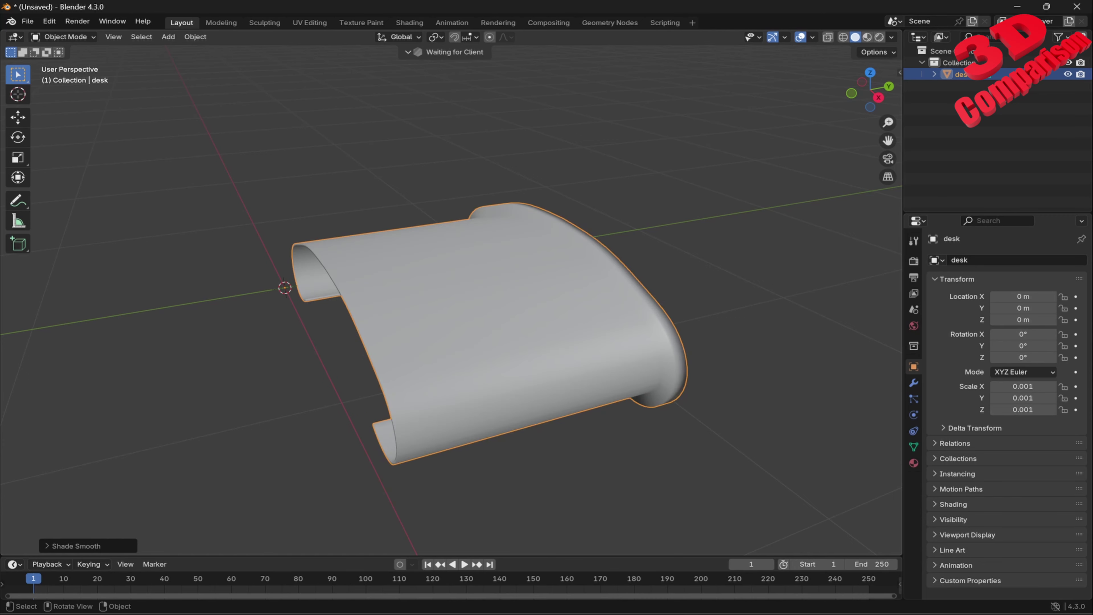
scroll(451, 302, "down", 2)
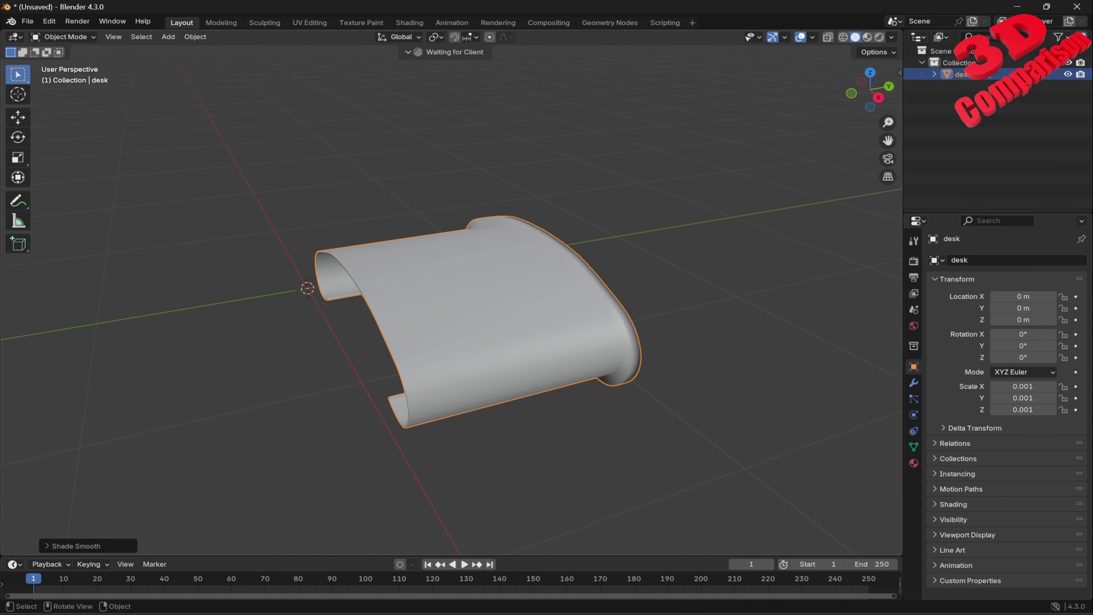
Rotate the desk 90° about the global X axis so it stands upright.
key("r")
key("z")
key("y")
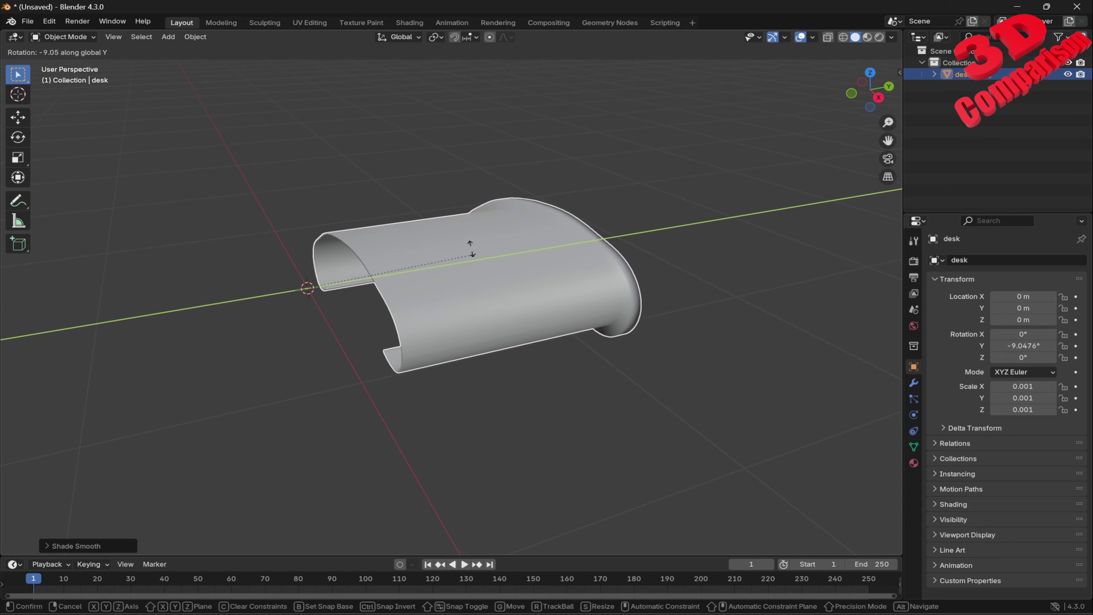
key("x")
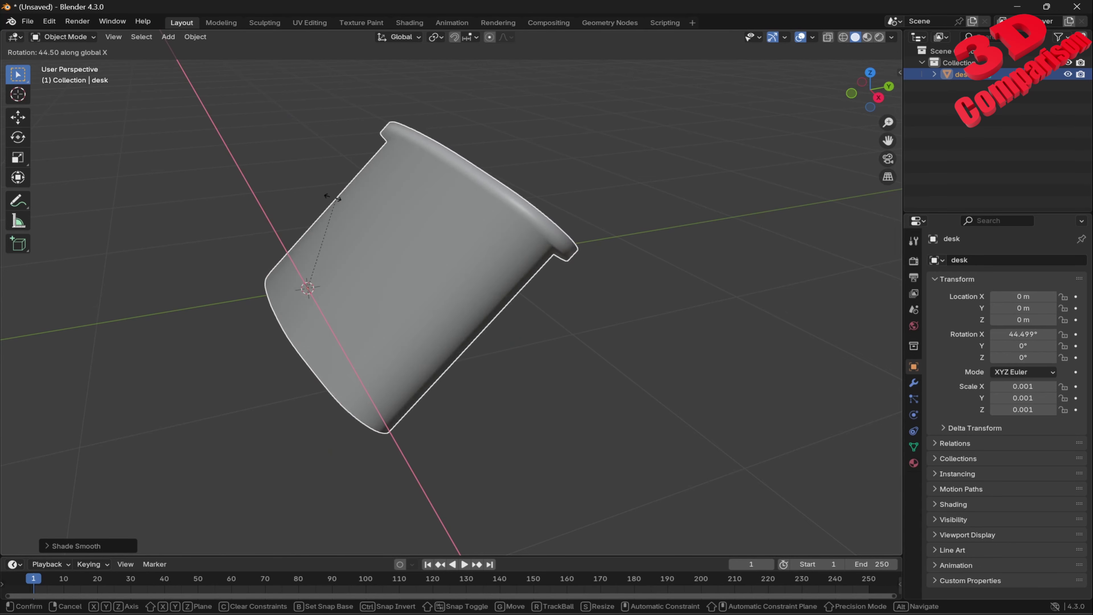
type("90")
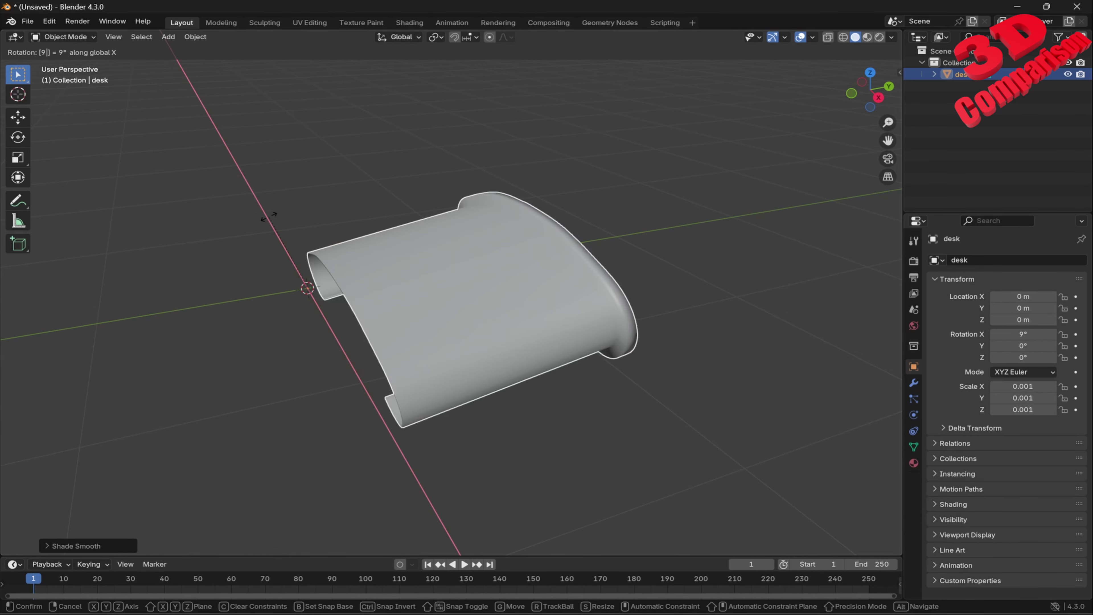
key("Return")
Move the desk along the global X axis to about -0.73 m and deselect it.
mouse_move(430, 302)
middle_mouse_down()
mouse_move(504, 272)
mouse_move(510, 235)
mouse_move(496, 293)
mouse_move(447, 313)
middle_mouse_up()
key("g")
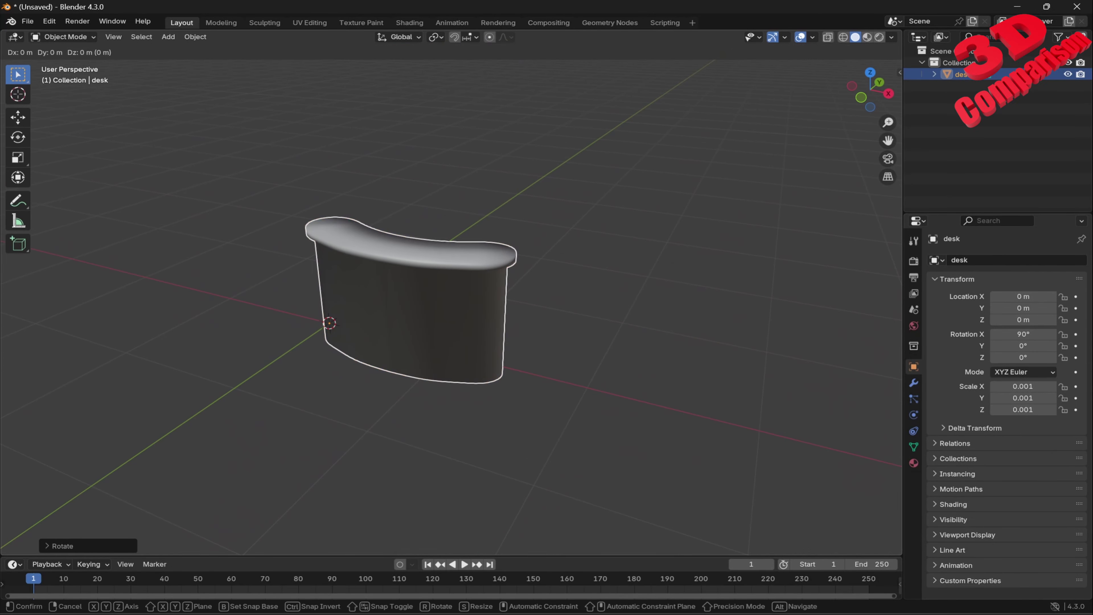
key("x")
left_click(374, 293)
scroll(374, 293, "up", 1)
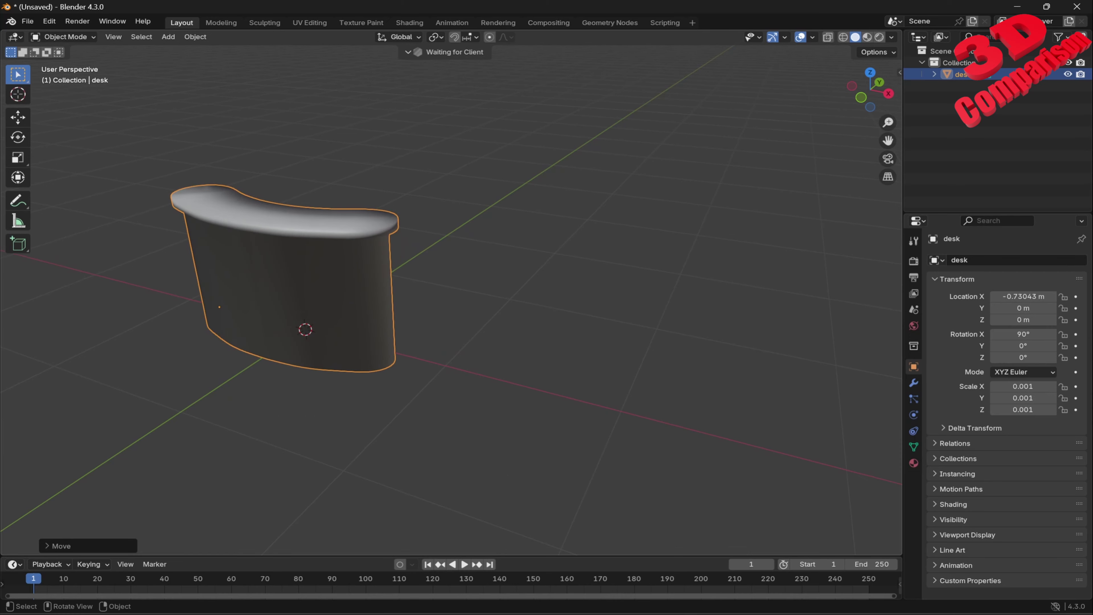
middle_click_drag(375, 293, 430, 289, "shift")
key("alt+a")
scroll(430, 289, "up", 2)
scroll(383, 301, "up", 2)
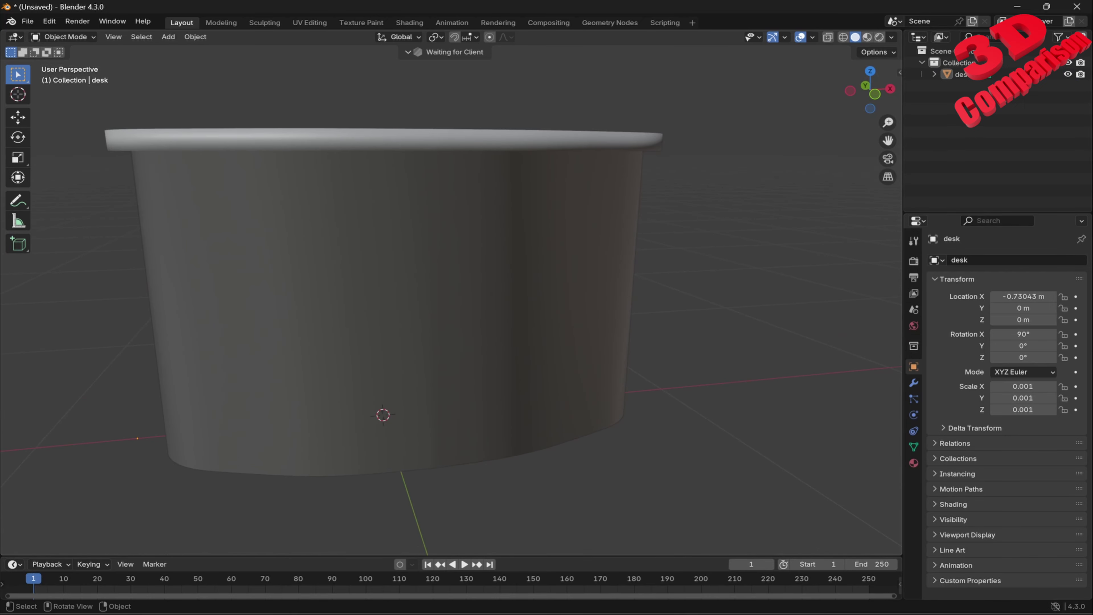
Switch to the Graphic specifications PDF in Adobe Acrobat and examine the counter's pictures on page 1.
key("alt+Tab")
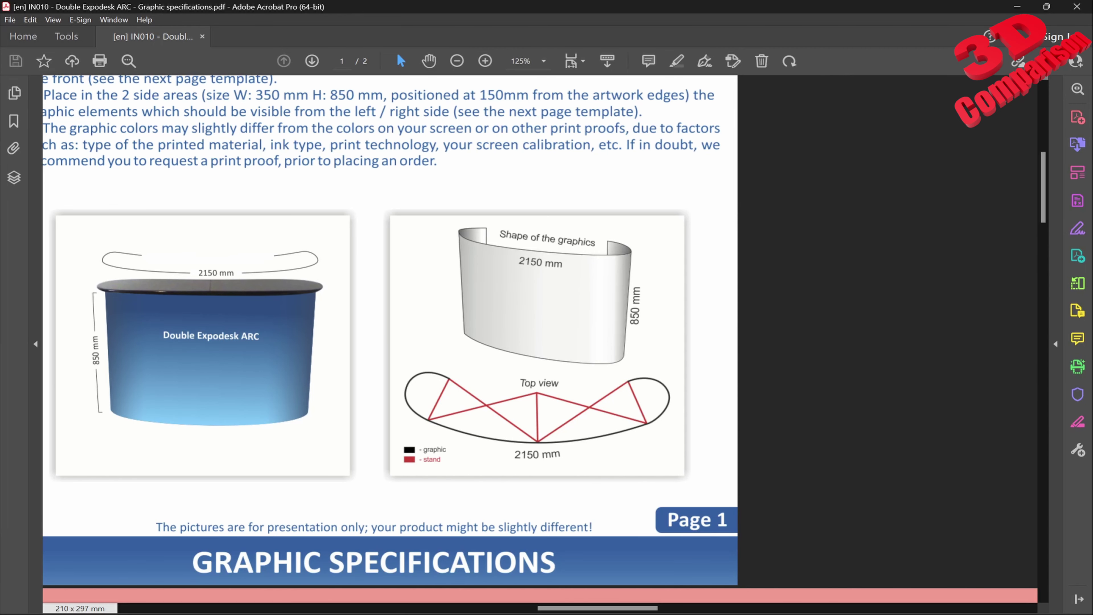
left_click_drag(97, 277, 344, 434)
left_click(368, 340)
key("Escape")
scroll(390, 339, "down", 4)
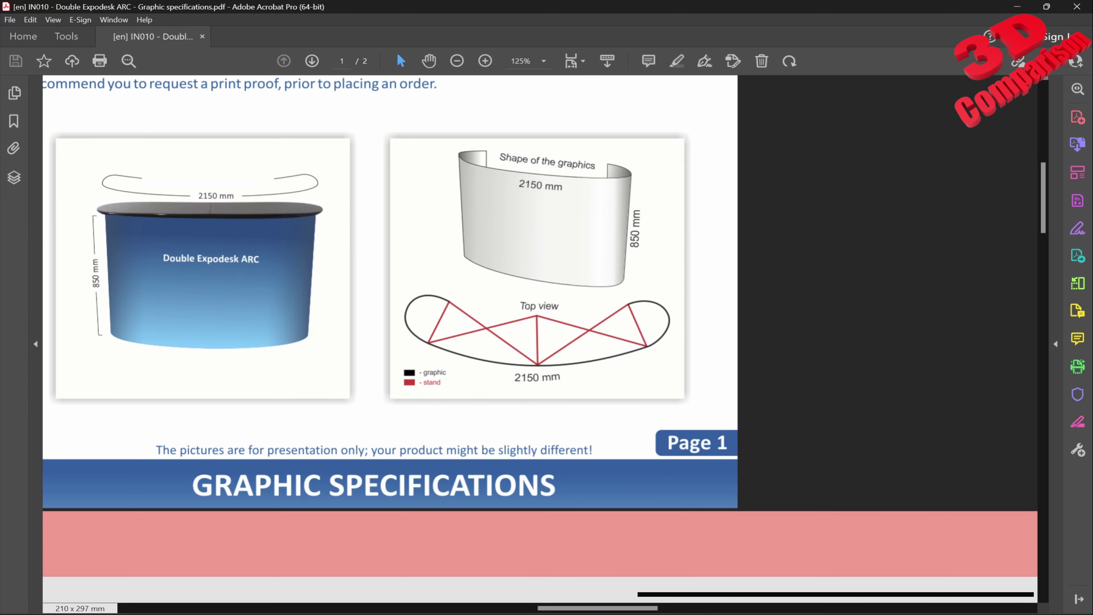
scroll(390, 339, "up", 3)
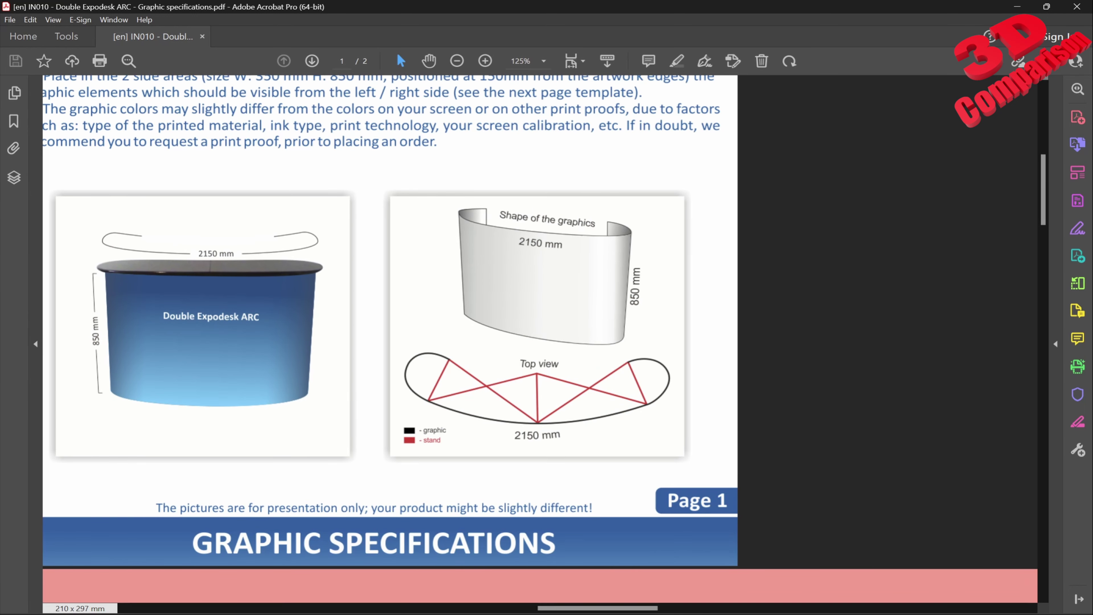
Switch back to Blender and select the desk.
key("alt+Tab")
scroll(451, 293, "down", 2)
left_click(413, 298)
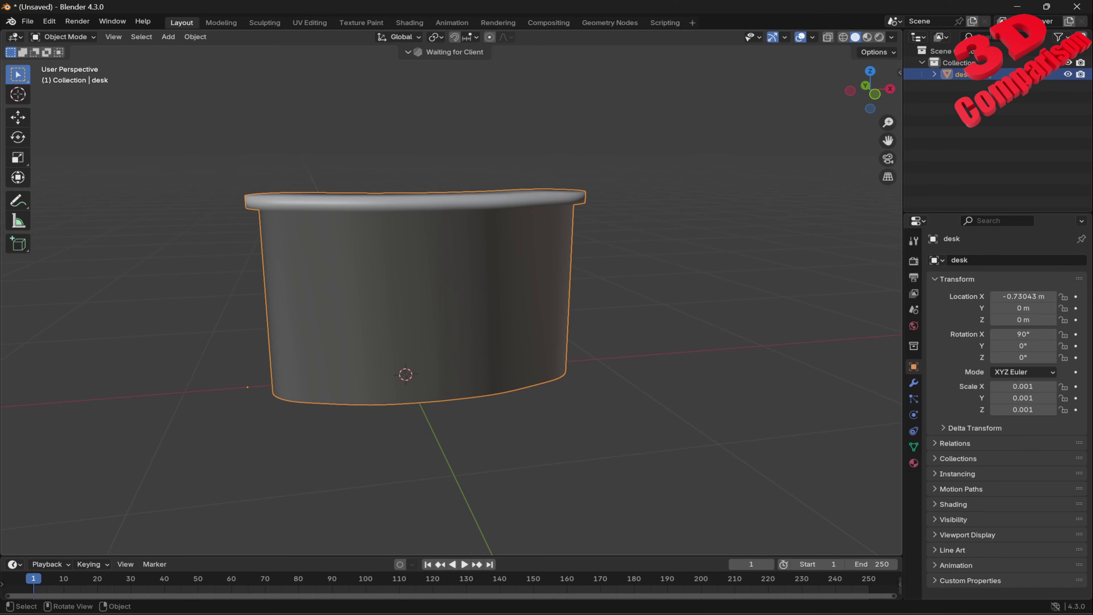
Enter Edit Mode on the desk, select a vertex on the tabletop's rim and grow the selection until the whole tabletop is covered.
key("Tab")
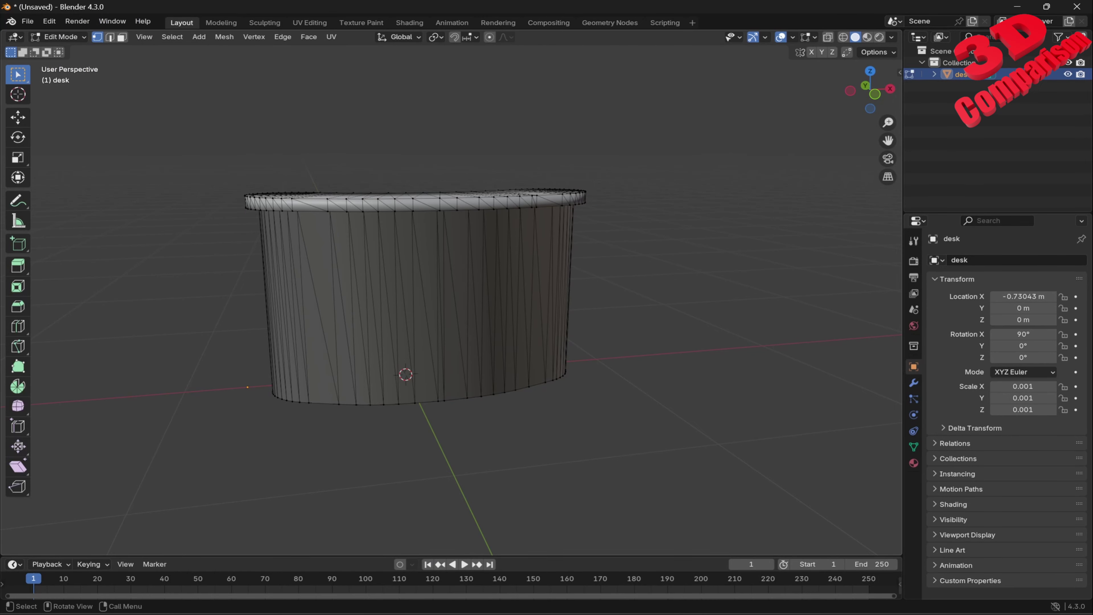
middle_click_drag(414, 297, 387, 340)
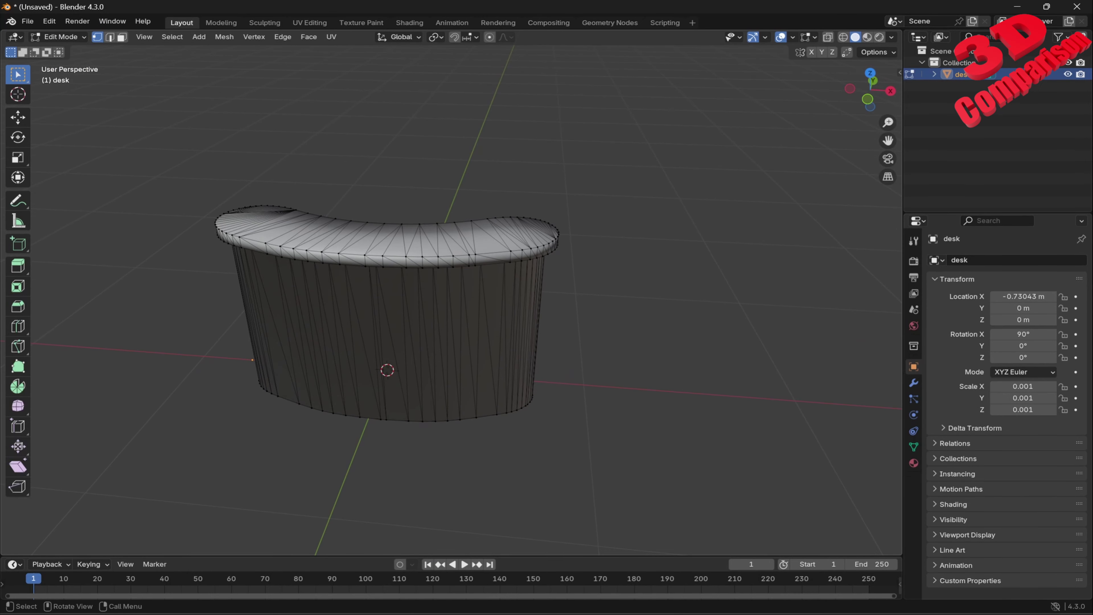
left_click(402, 224)
key("ctrl+KP_Add")
key("ctrl+KP_Add")
key("ctrl+KP_Add")
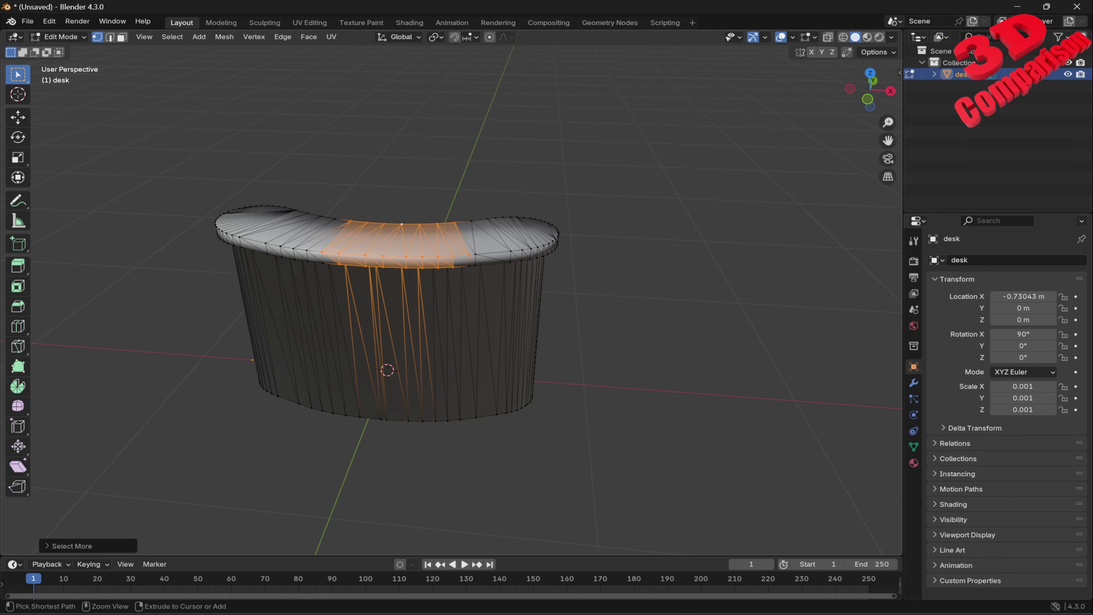
key("ctrl+KP_Add")
key("ctrl+KP_Add")
key("ctrl+KP_Add")
key("ctrl+KP_Add")
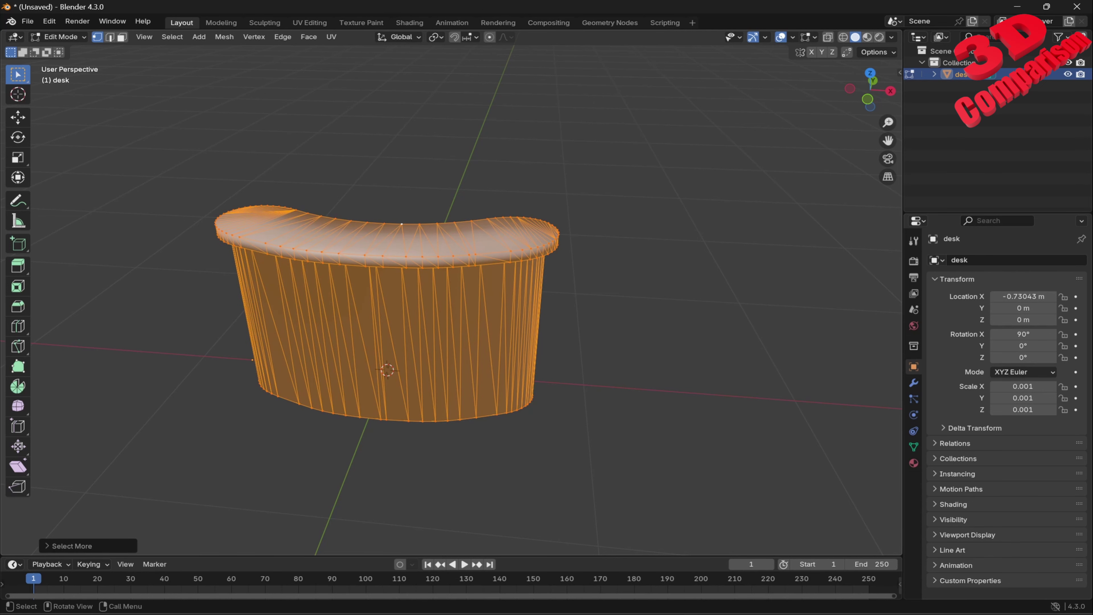
Deselect all vertices along the counter body's bottom edge, turning on X-ray to reach the hidden ones.
middle_click_drag(431, 301, 572, 302)
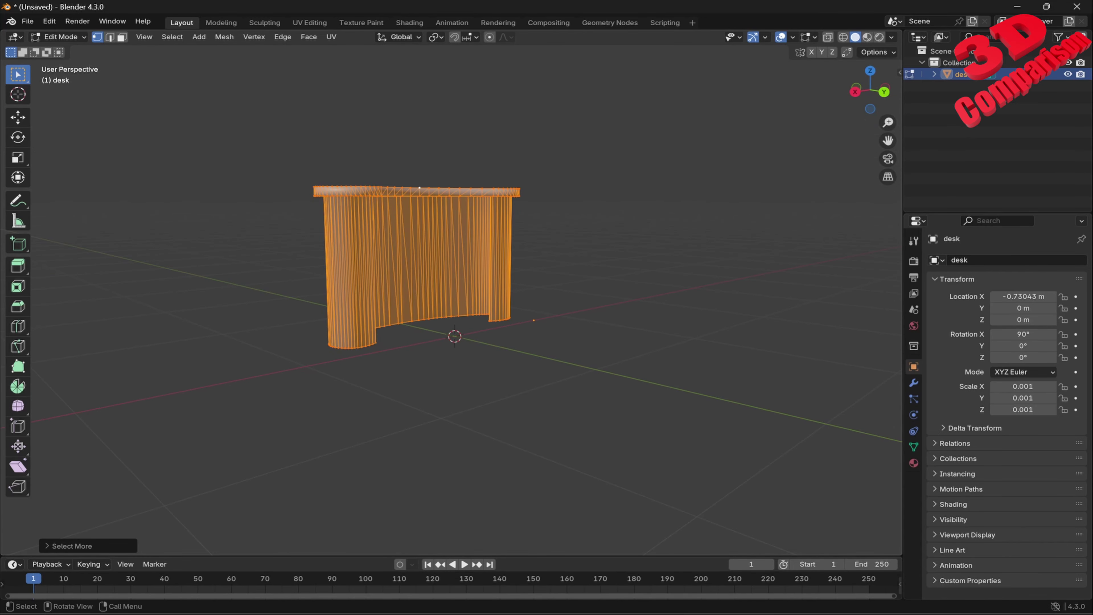
left_click_drag(282, 263, 648, 418, "ctrl")
middle_click_drag(517, 344, 662, 317)
left_click_drag(219, 312, 508, 419, "ctrl")
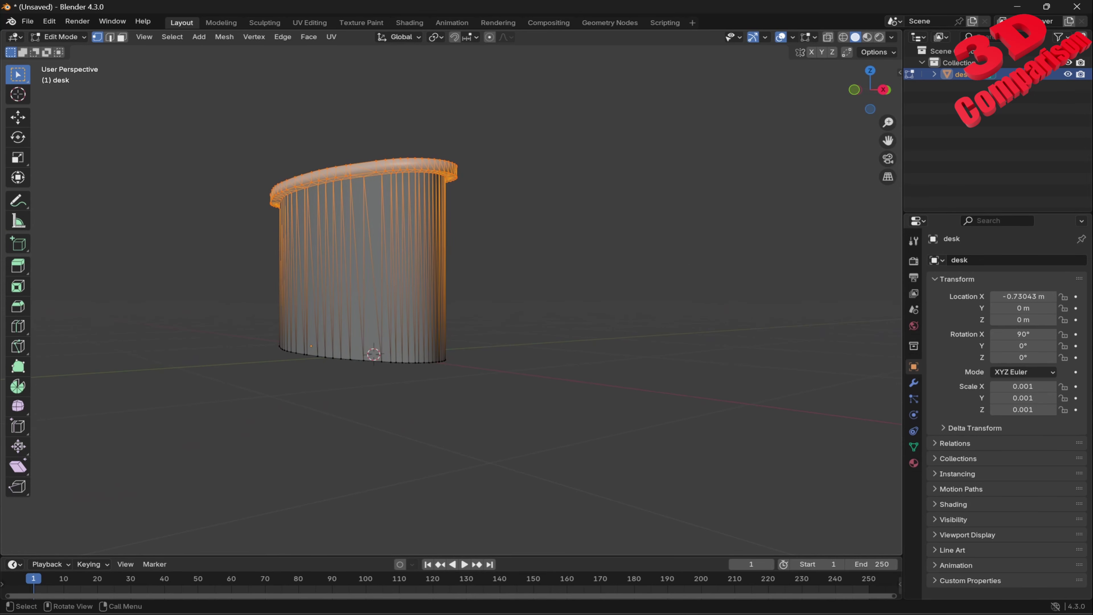
middle_click_drag(508, 418, 555, 418)
left_click_drag(239, 328, 370, 422, "ctrl")
middle_click_drag(370, 422, 293, 429)
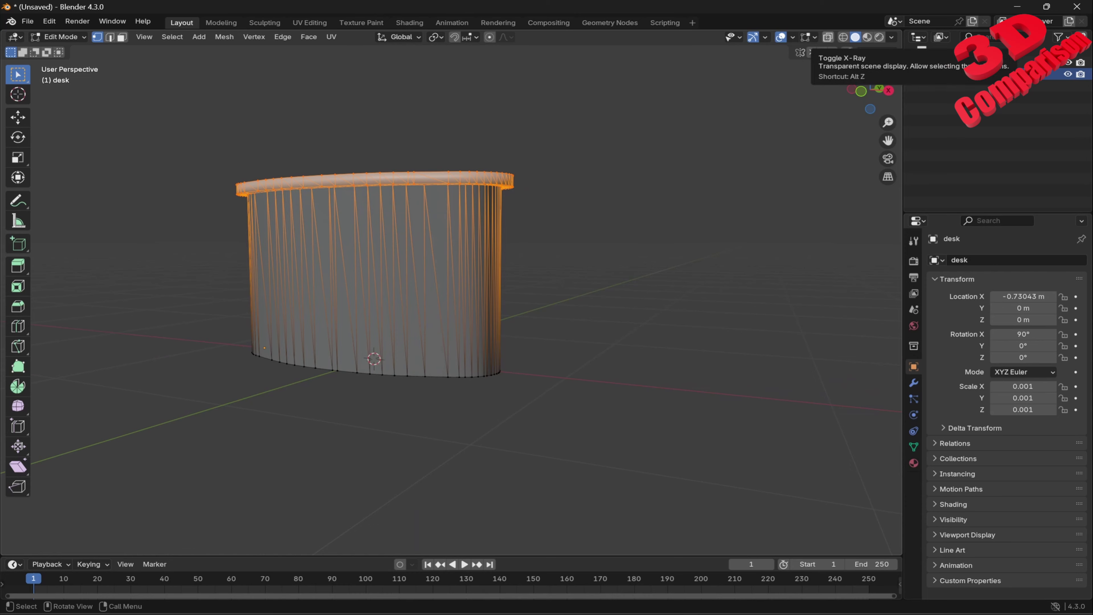
left_click(827, 37)
left_click_drag(559, 466, 180, 312)
middle_click_drag(375, 275, 430, 275)
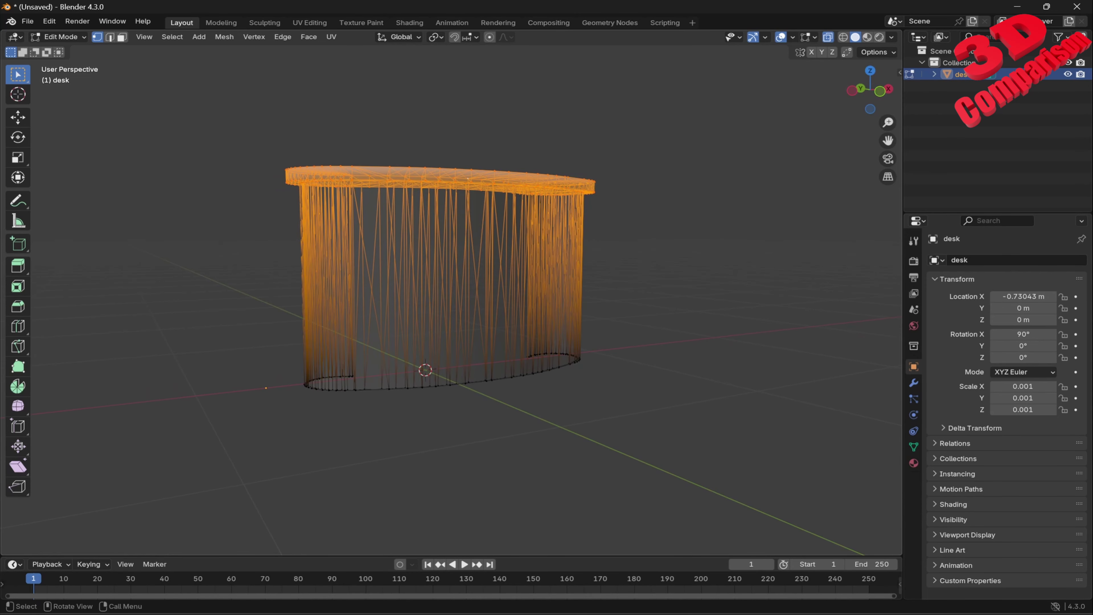
left_click_drag(249, 448, 739, 306, "ctrl")
scroll(451, 302, "up", 3)
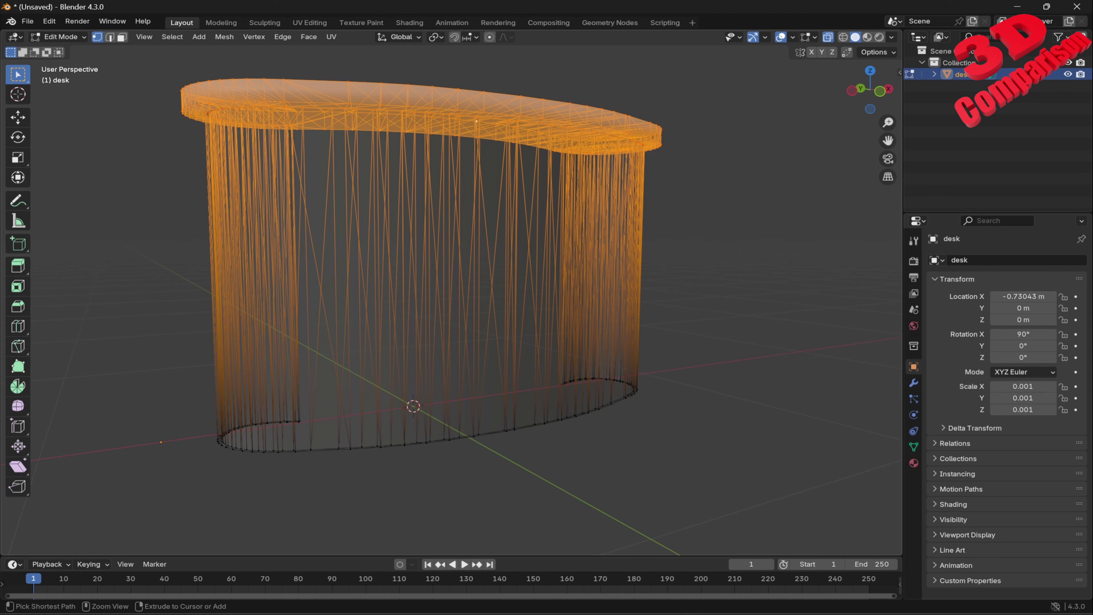
Switch the viewport to Material Preview, separate the selected tabletop into its own object and return to Object Mode.
left_click(868, 37)
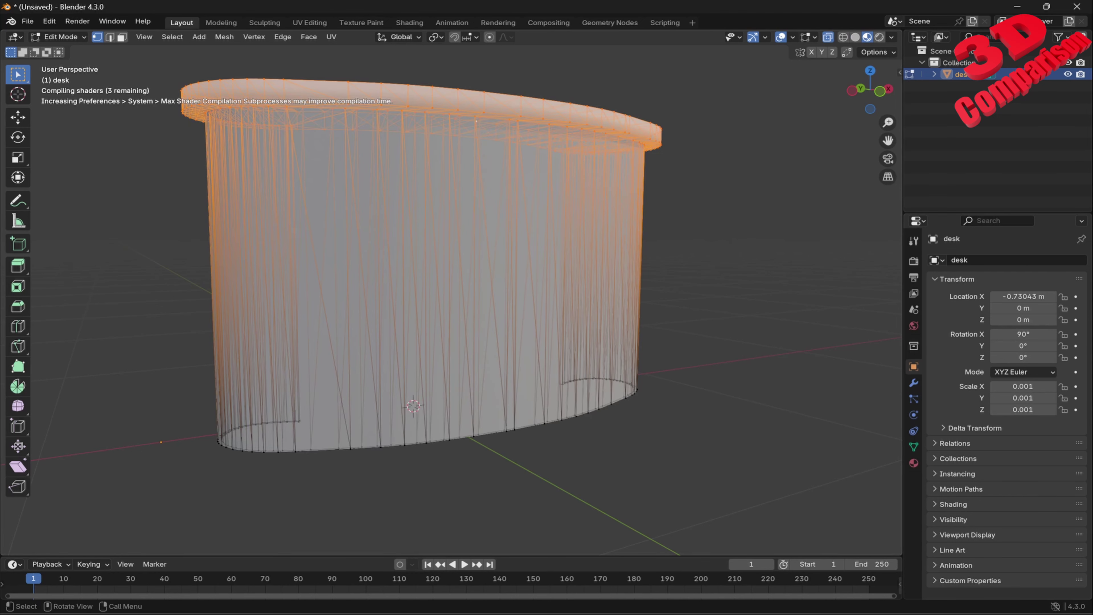
middle_click_drag(534, 218, 509, 230)
key("p")
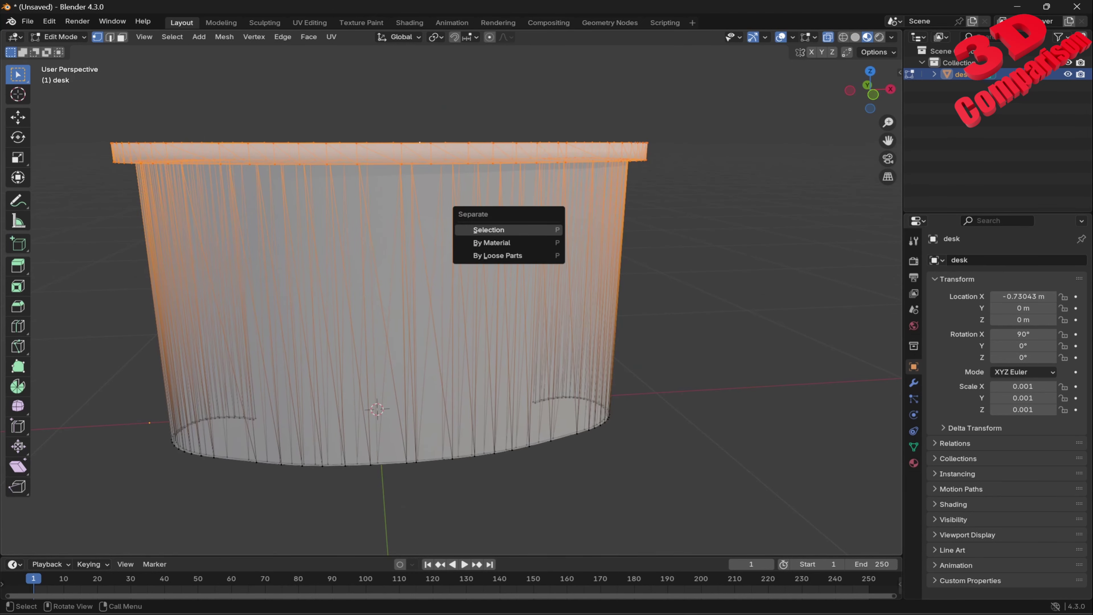
key("Return")
scroll(452, 301, "down", 3)
key("Tab")
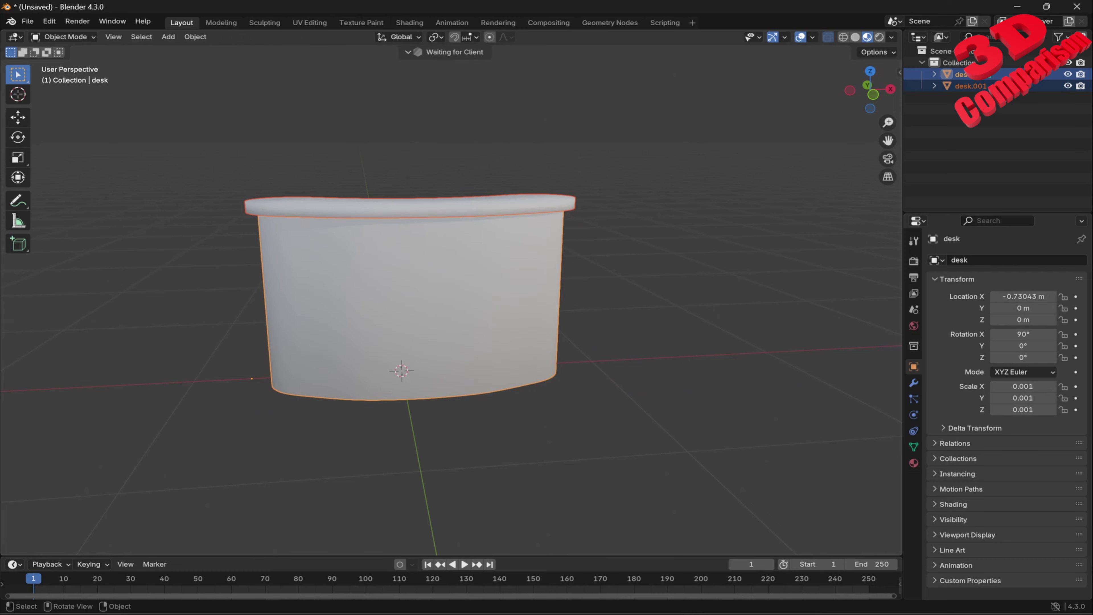
Select the tabletop and move it temporarily to check that it is detached from the body, cancelling each move.
middle_click_drag(451, 258, 421, 265)
left_click(413, 218)
key("g")
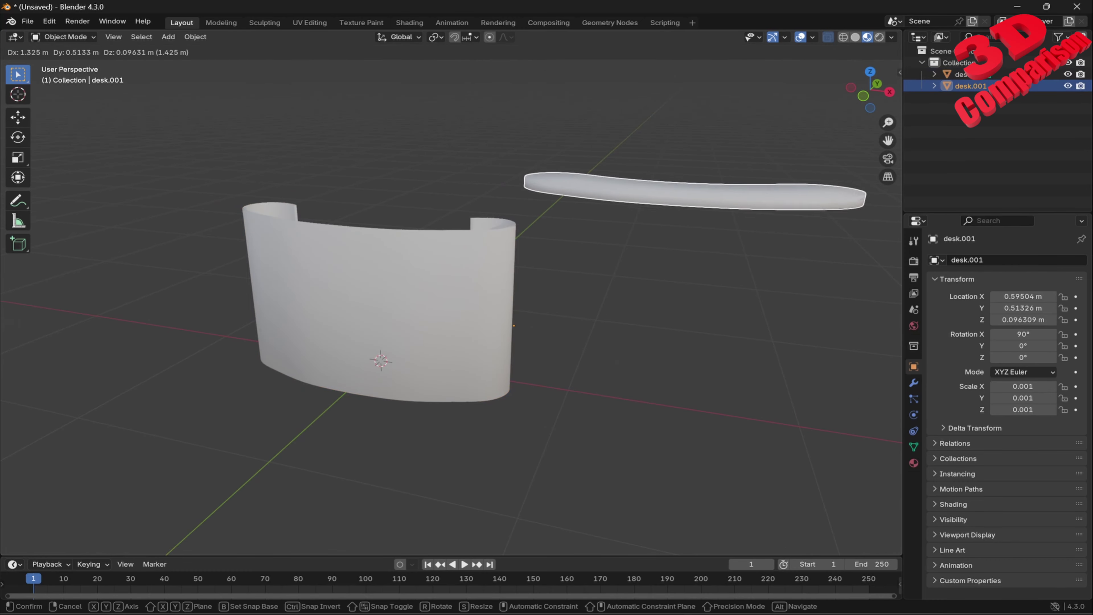
key("Escape")
middle_click_drag(471, 200, 335, 211)
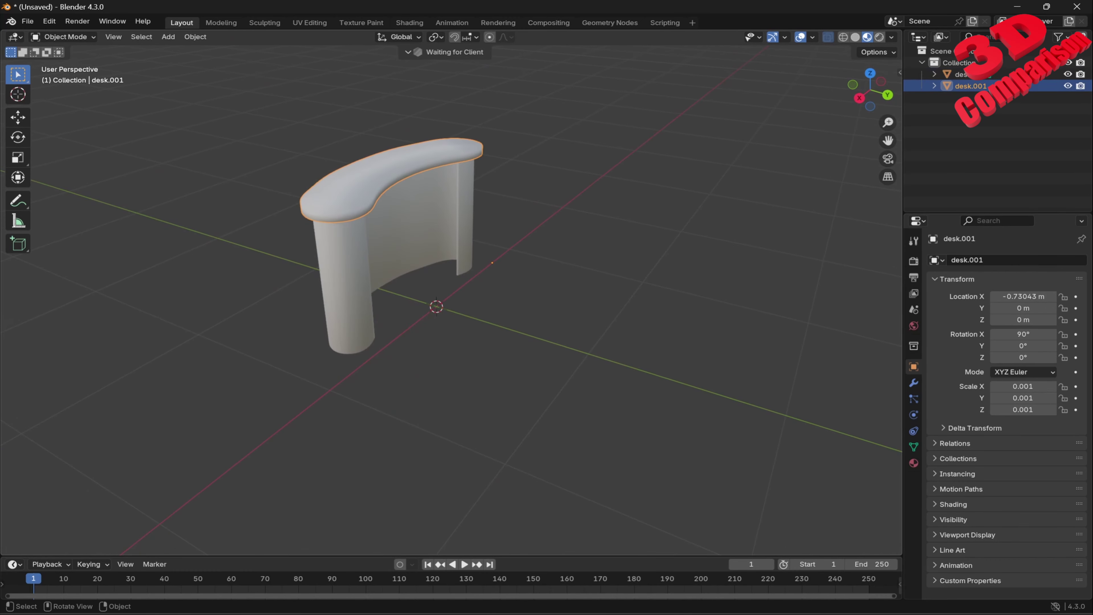
key("g")
key("Escape")
middle_click_drag(517, 185, 585, 211)
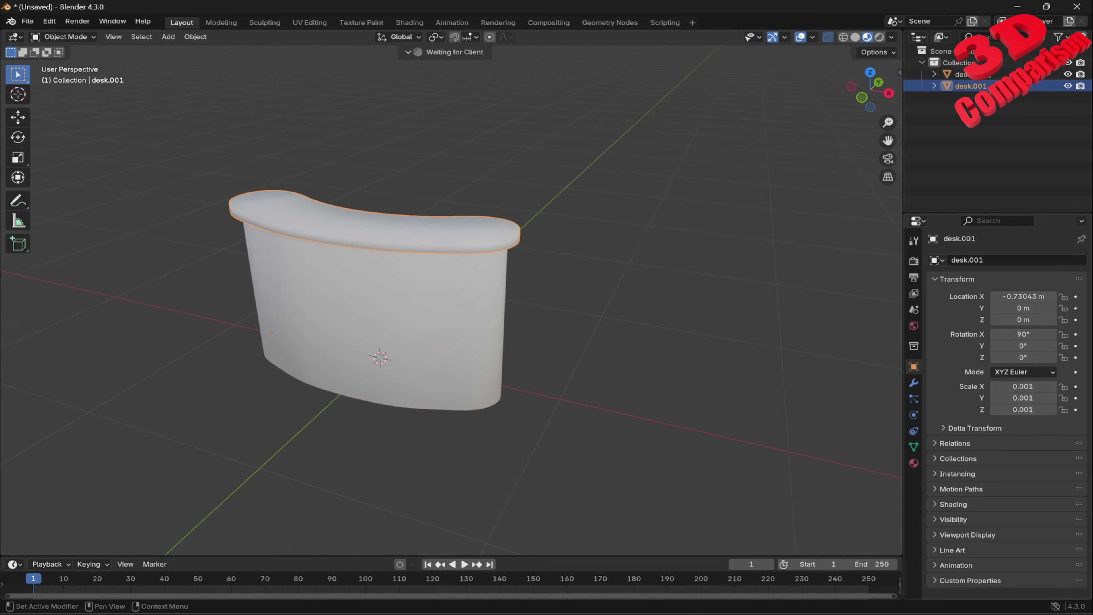
Create a new material for the tabletop and darken its base color to near black.
left_click(914, 463)
left_click(1022, 309)
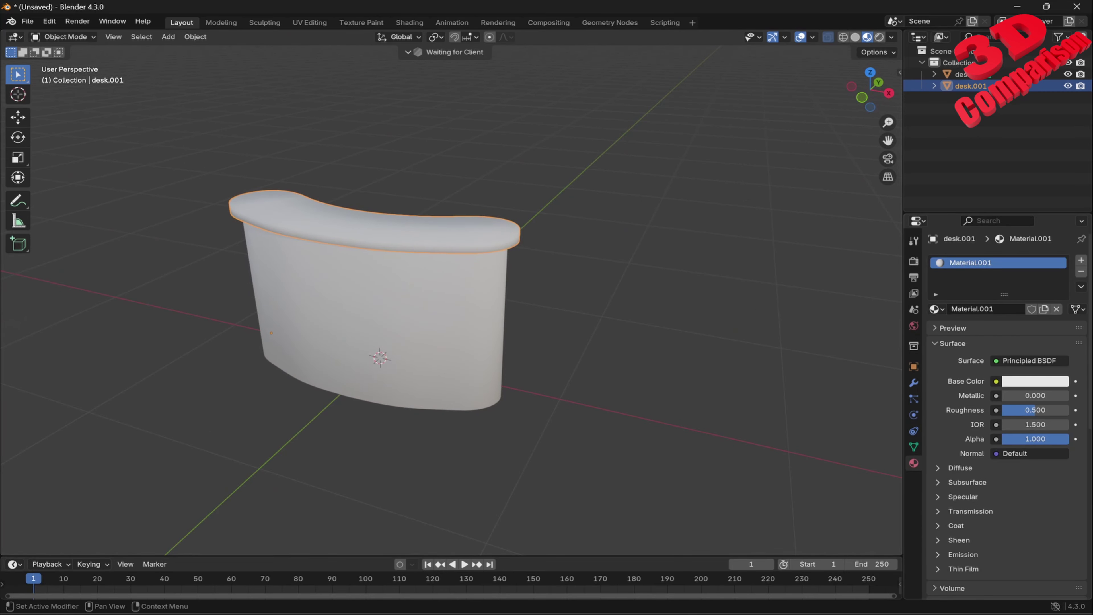
left_click(1035, 382)
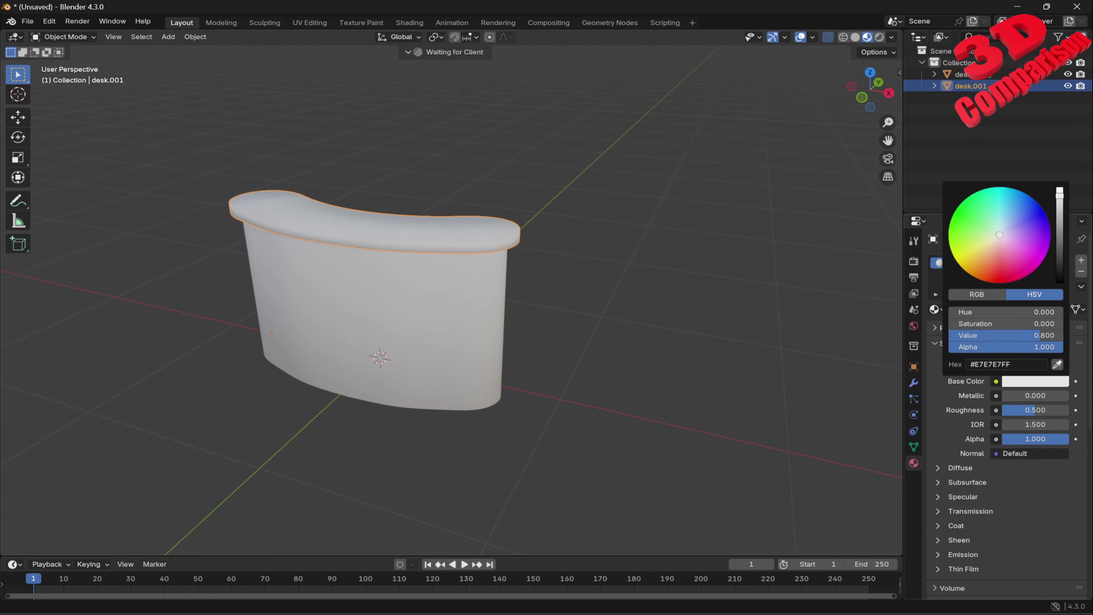
left_click(1059, 271)
Apply Shade Smooth to the black tabletop and deselect it.
middle_click_drag(603, 276, 693, 255)
middle_click_drag(553, 202, 521, 232)
right_click(520, 232)
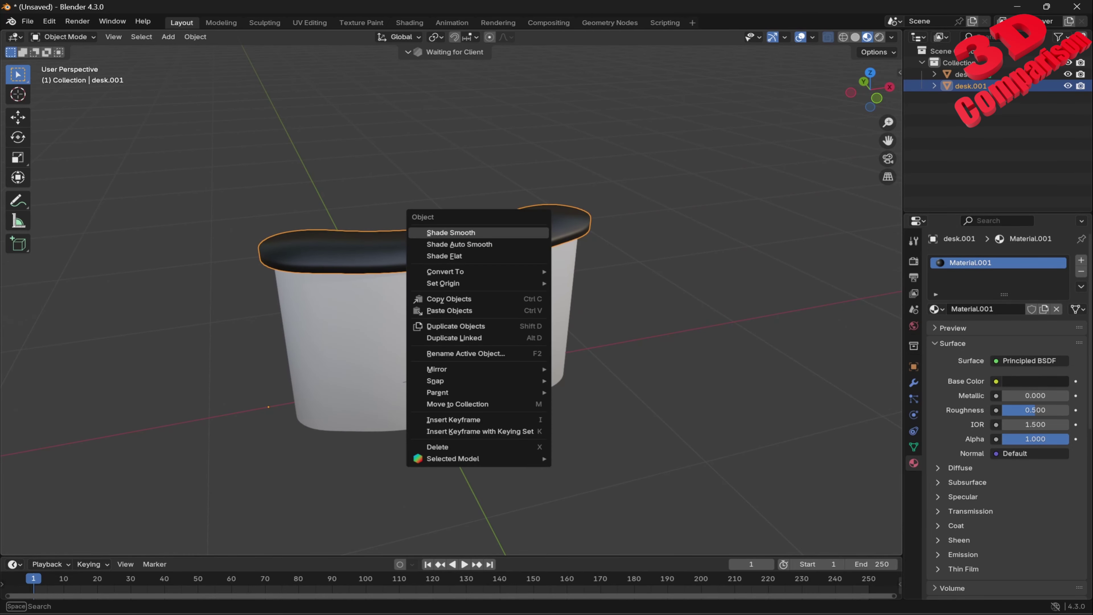
left_click(520, 233)
left_click(560, 181)
scroll(559, 180, "up", 6)
scroll(559, 181, "down", 5)
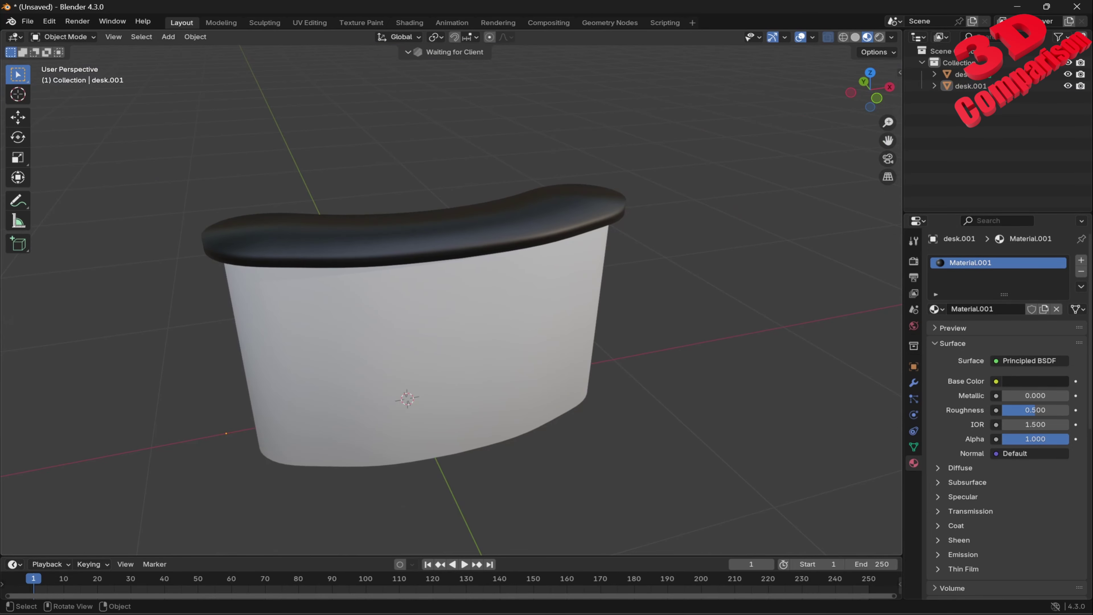
middle_click_drag(516, 224, 639, 198)
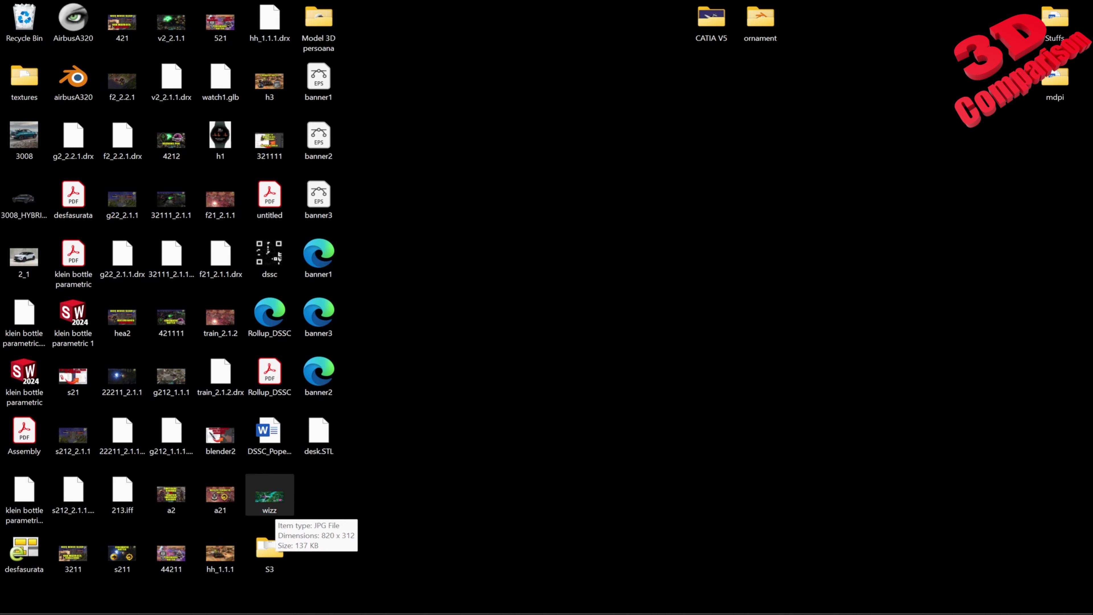
Open the wizz image from the desktop and enlarge it to examine the airplane artwork.
double_click(269, 495)
left_click(882, 122)
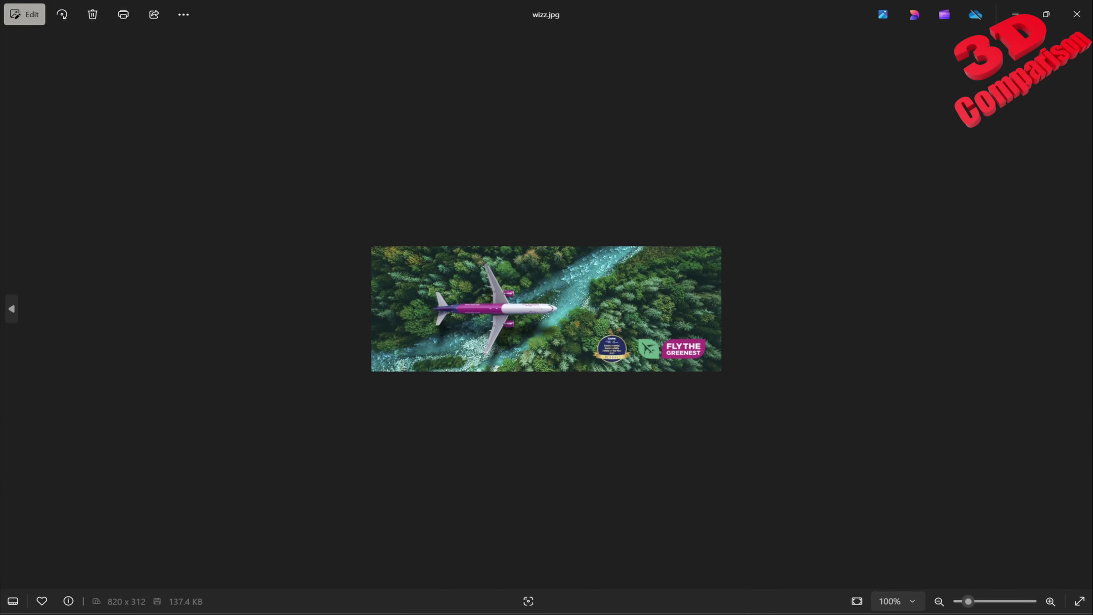
scroll(547, 309, "up", 4)
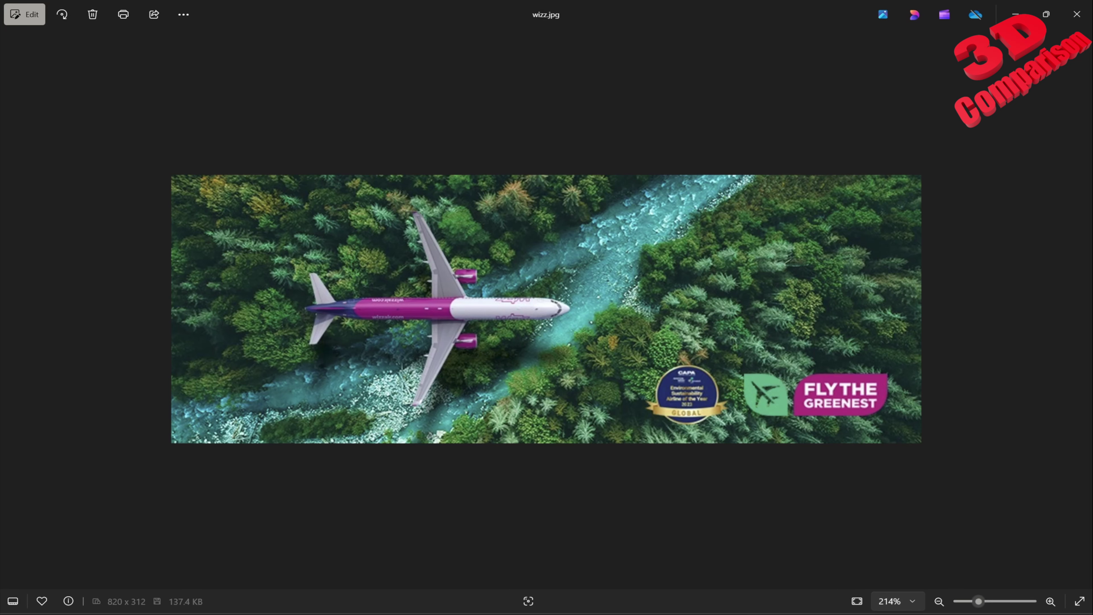
Switch to the Graphic specifications PDF in Adobe Acrobat and examine the printed area on the blue counter picture.
mouse_move(702, 613)
left_click(702, 564)
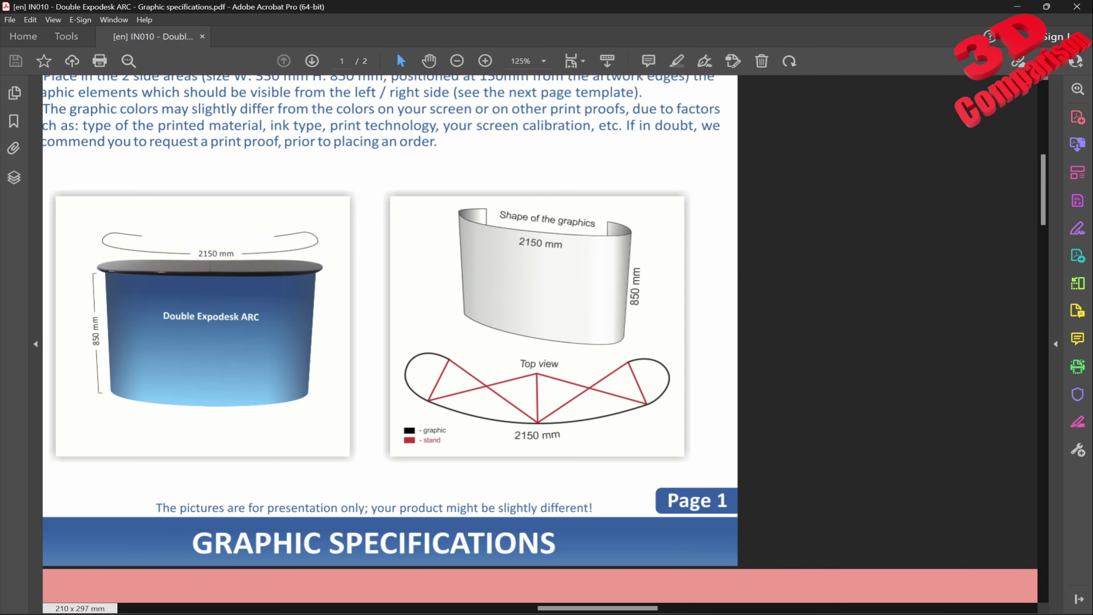
left_click_drag(108, 275, 325, 415)
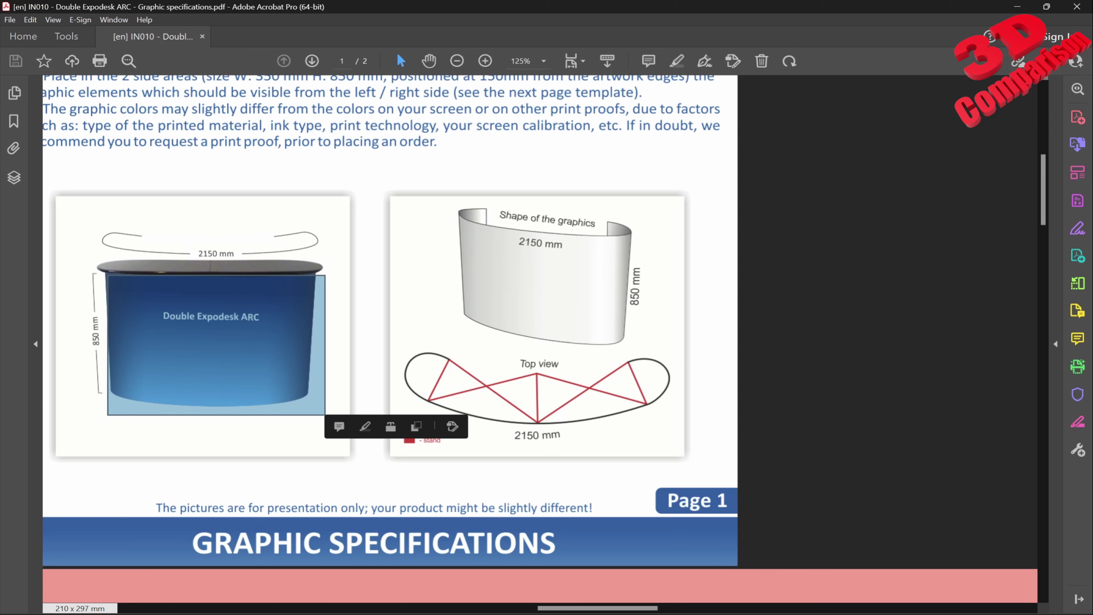
key("Escape")
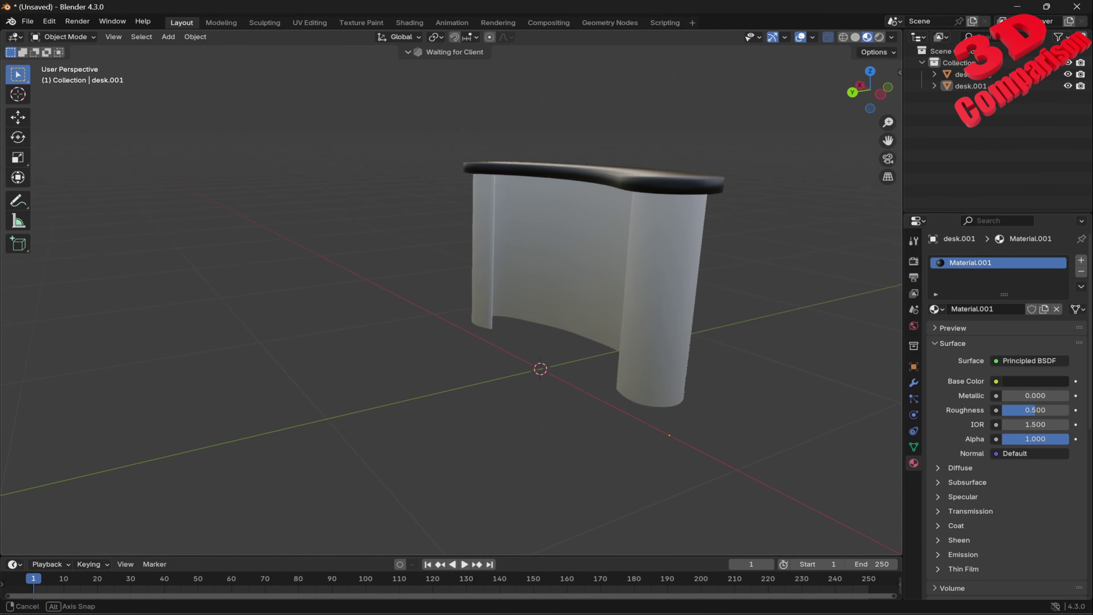
Switch back to Blender, select the counter body, enter Edit Mode and turn X-ray off.
middle_click_drag(413, 259, 447, 268)
left_click(517, 259)
scroll(517, 259, "up", 3)
key("Tab")
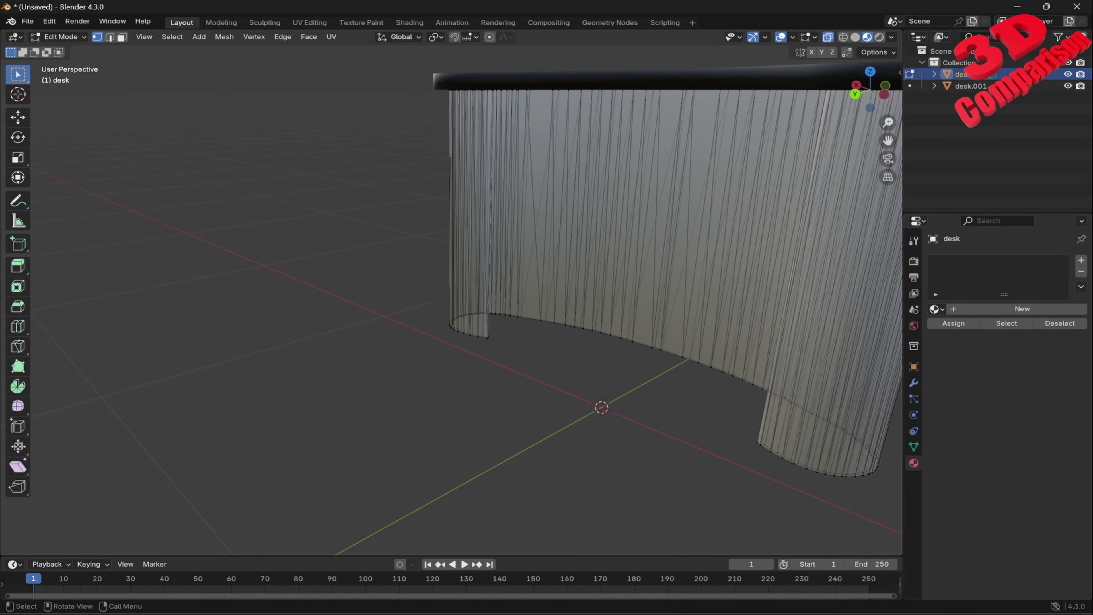
scroll(447, 268, "up", 4)
key("shift+z")
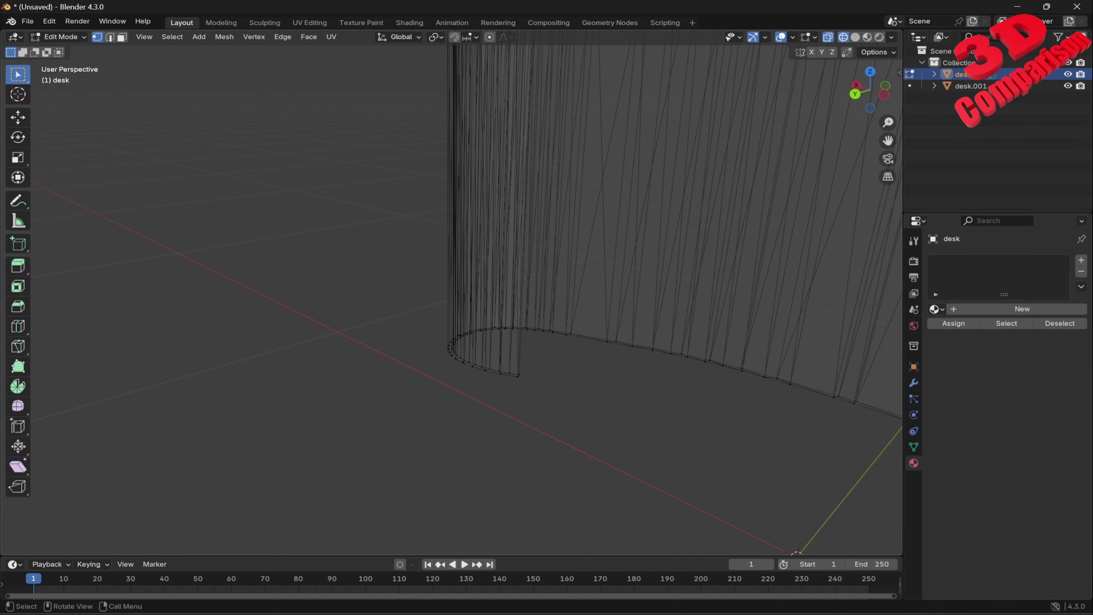
key("alt+z")
key("shift+z")
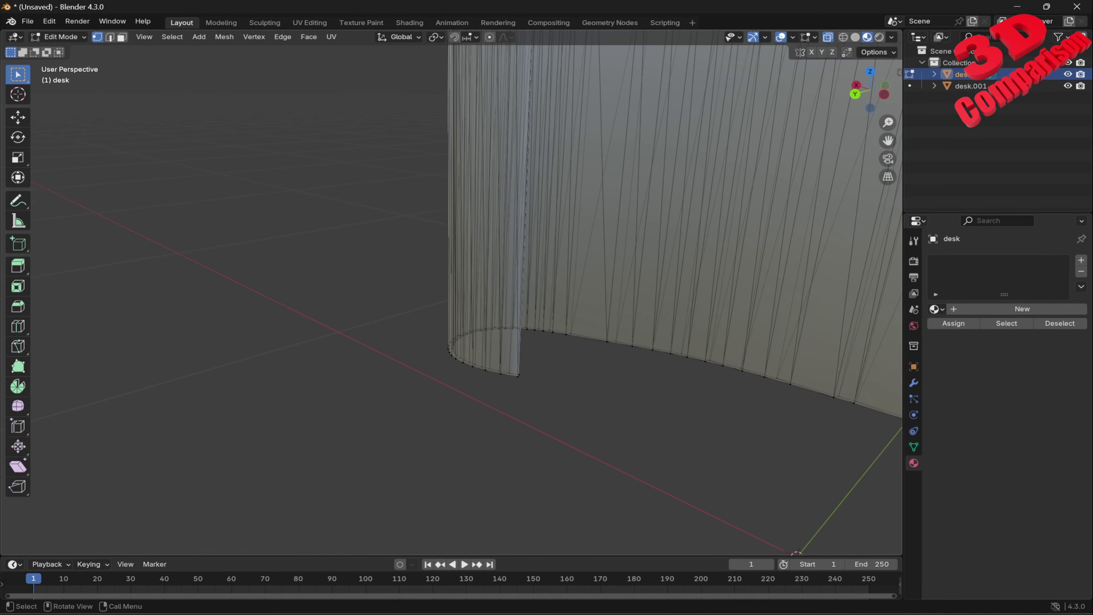
scroll(451, 293, "down", 6)
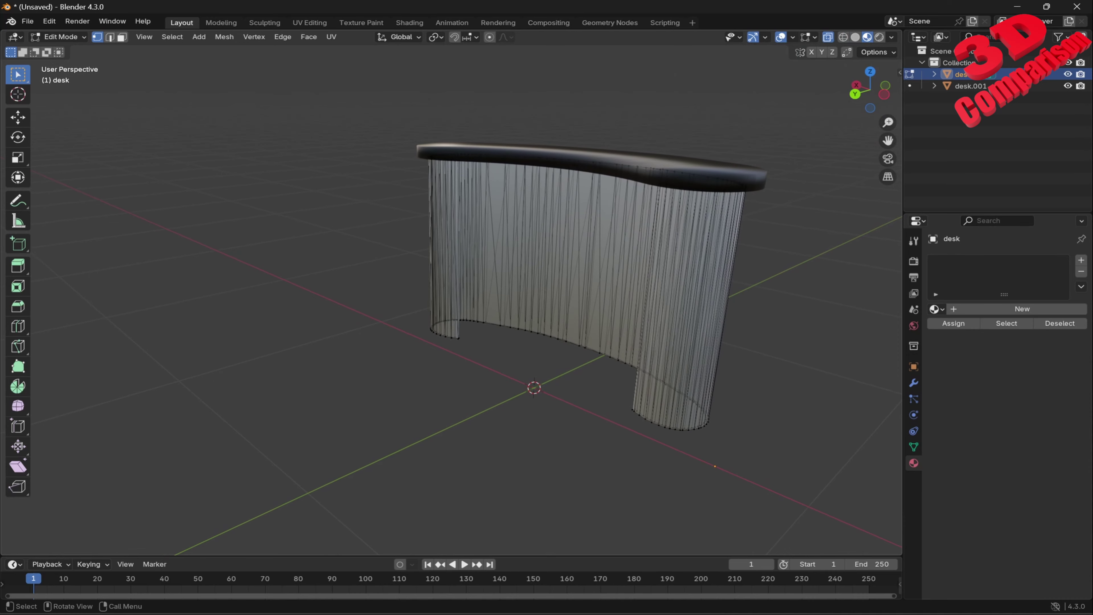
key("alt+z")
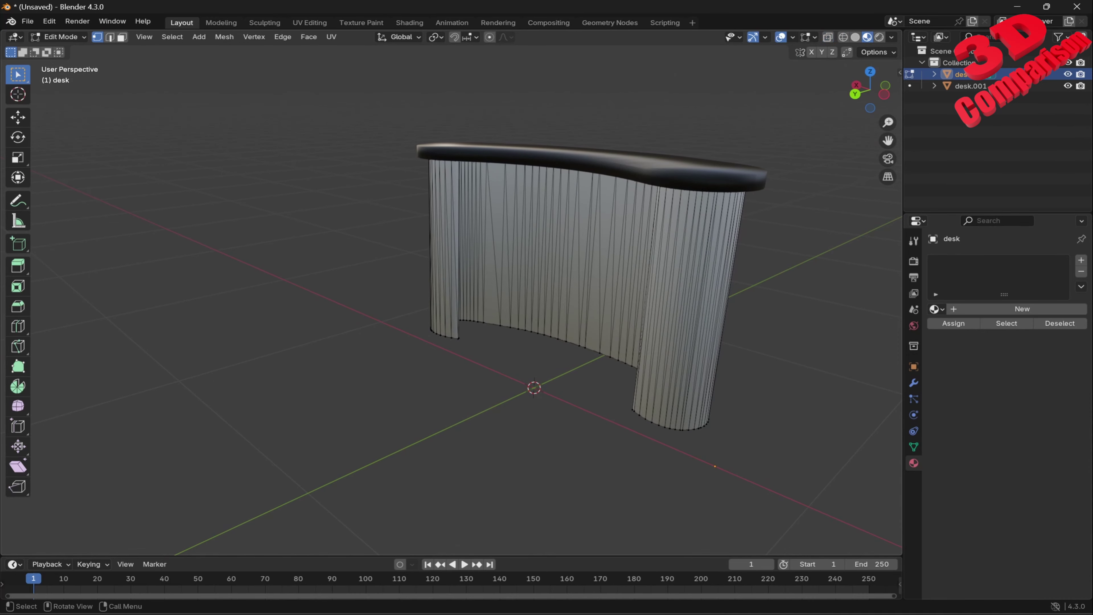
Switch to face selection and select the body's faces around one curved end, starting at its inner edge.
scroll(452, 293, "up", 4)
middle_click_drag(482, 310, 454, 311)
left_click_drag(552, 445, 502, 365, "shift")
scroll(502, 365, "down", 2)
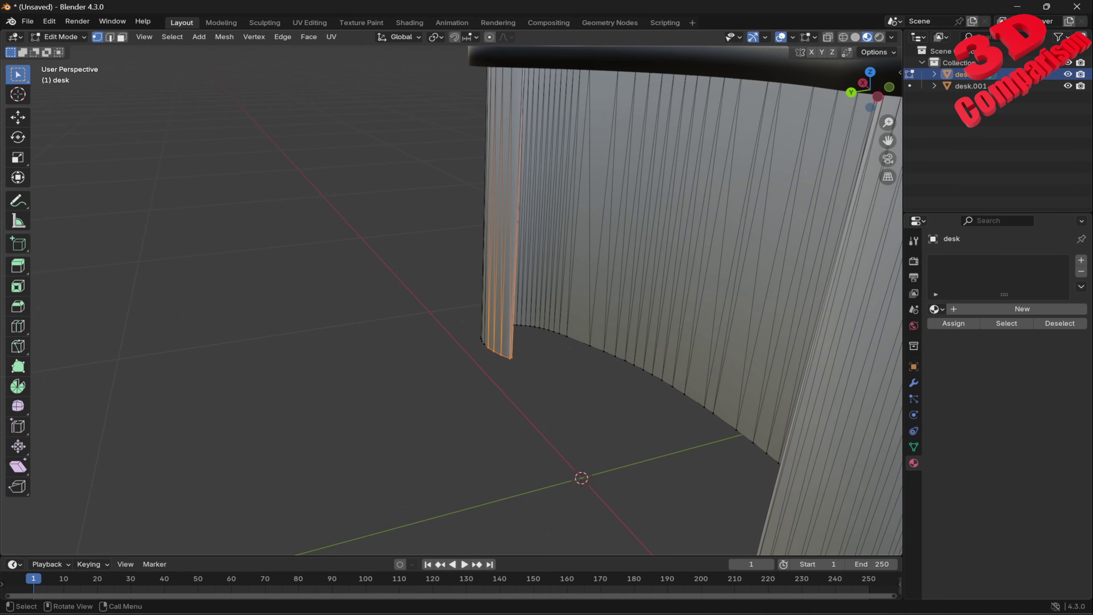
key("3")
left_click_drag(531, 391, 479, 343, "shift")
middle_click_drag(479, 343, 739, 312)
left_click_drag(512, 431, 379, 383, "shift")
middle_click_drag(379, 383, 478, 383)
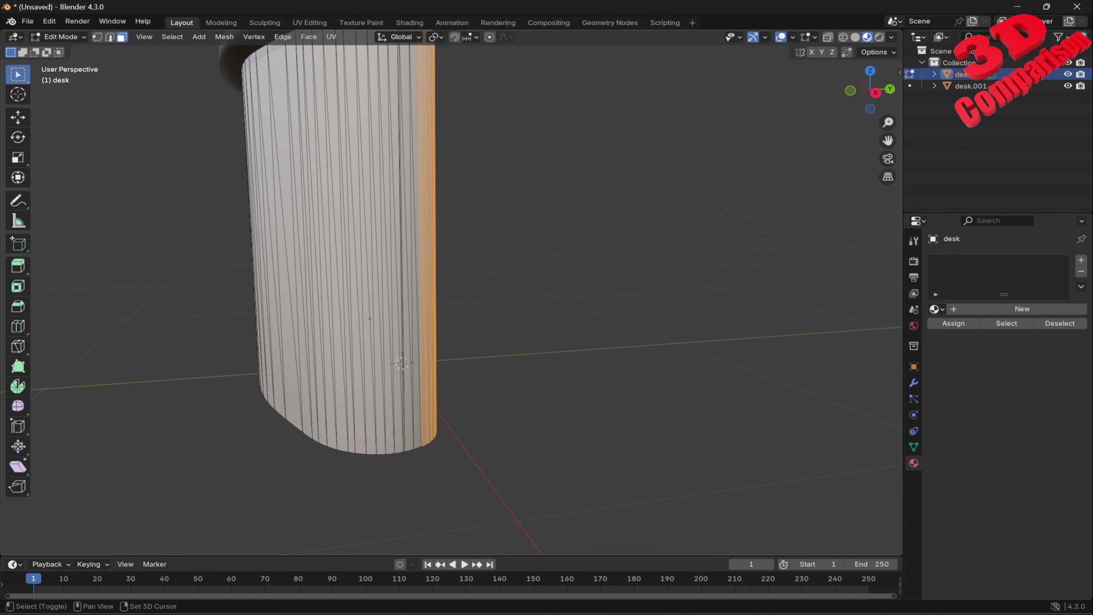
Extend the selection with the body's outer faces from the curved end across the front.
left_click_drag(511, 475, 312, 429, "shift")
middle_click_drag(312, 428, 362, 429)
left_click_drag(472, 518, 249, 439, "shift")
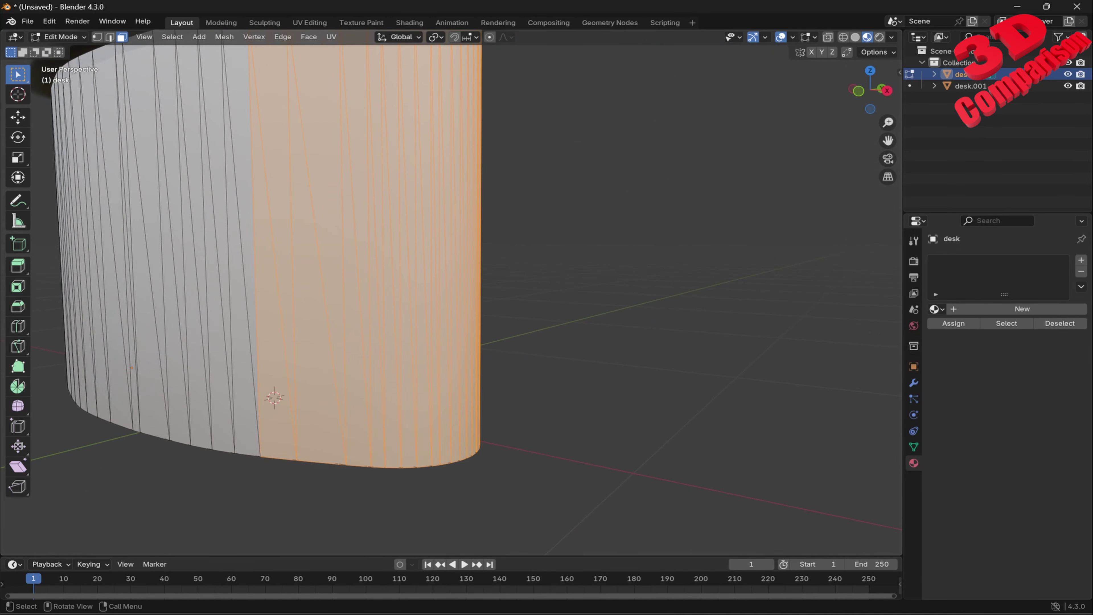
scroll(254, 440, "down", 2)
left_click_drag(369, 450, 237, 373, "shift")
left_click_drag(239, 434, 168, 371, "shift")
scroll(167, 372, "up", 3)
Extend the face selection across the body's remaining outer faces and around its other curved end.
middle_click_drag(168, 371, 267, 388)
scroll(275, 396, "down", 3)
left_click_drag(348, 439, 230, 350, "shift")
middle_click_drag(241, 362, 314, 368)
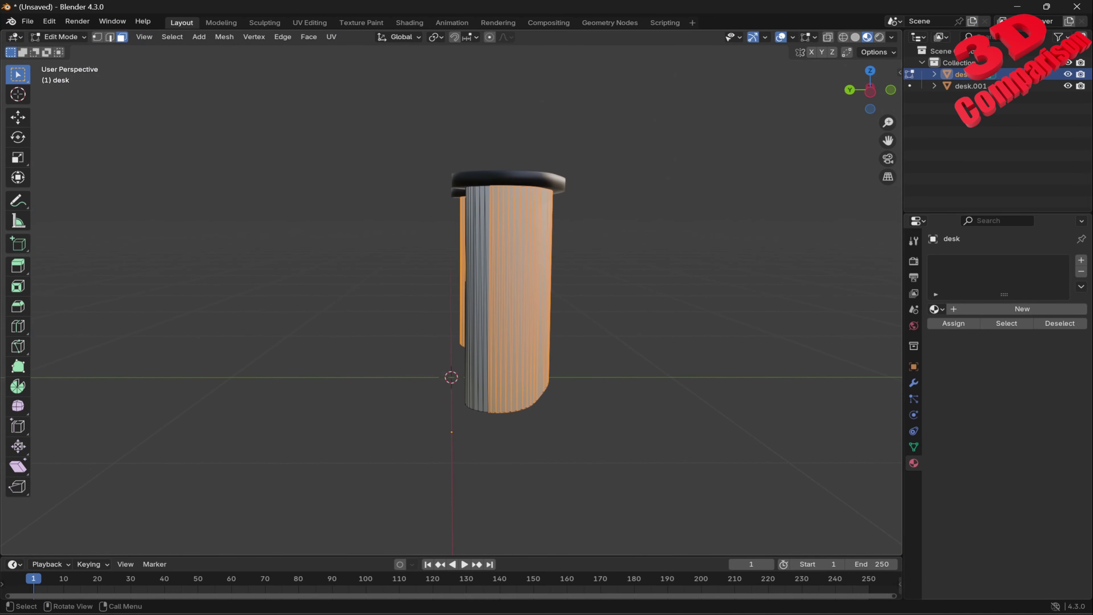
left_click_drag(552, 454, 434, 384, "shift")
middle_click_drag(434, 384, 261, 411)
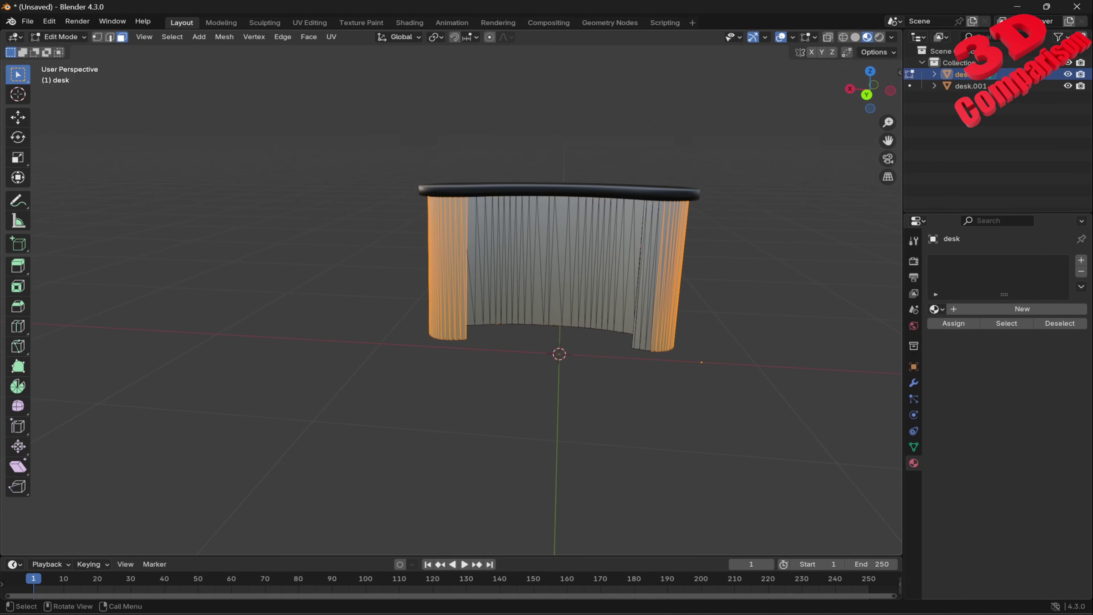
Add the remaining faces on the inner side of that curved end, including its narrow edge strip, to the selection.
scroll(451, 297, "up", 2)
left_click_drag(795, 404, 715, 366, "shift")
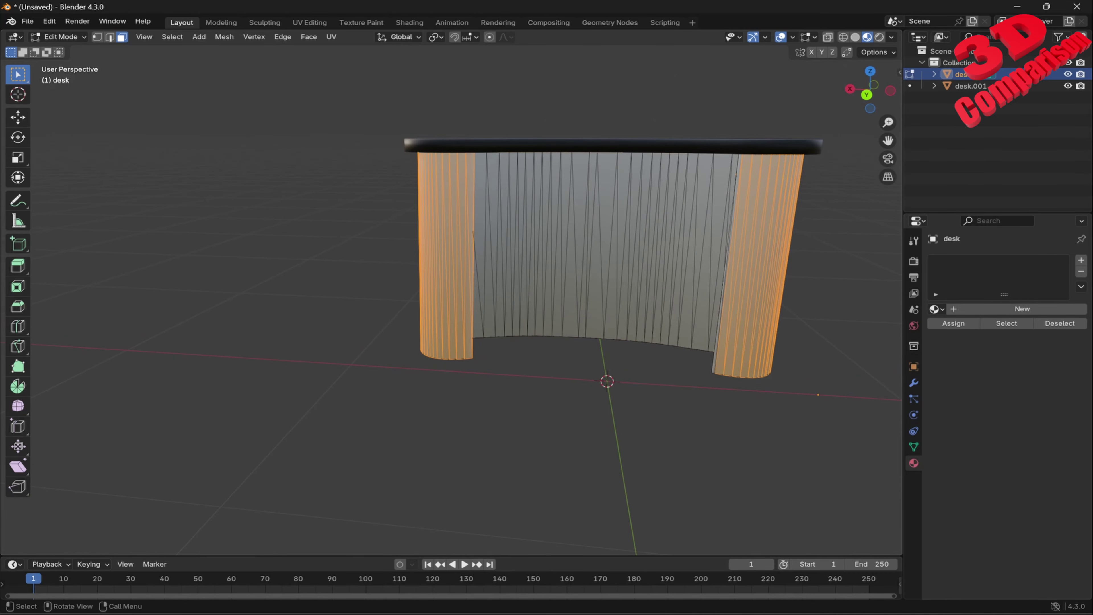
left_click_drag(746, 401, 697, 364, "shift")
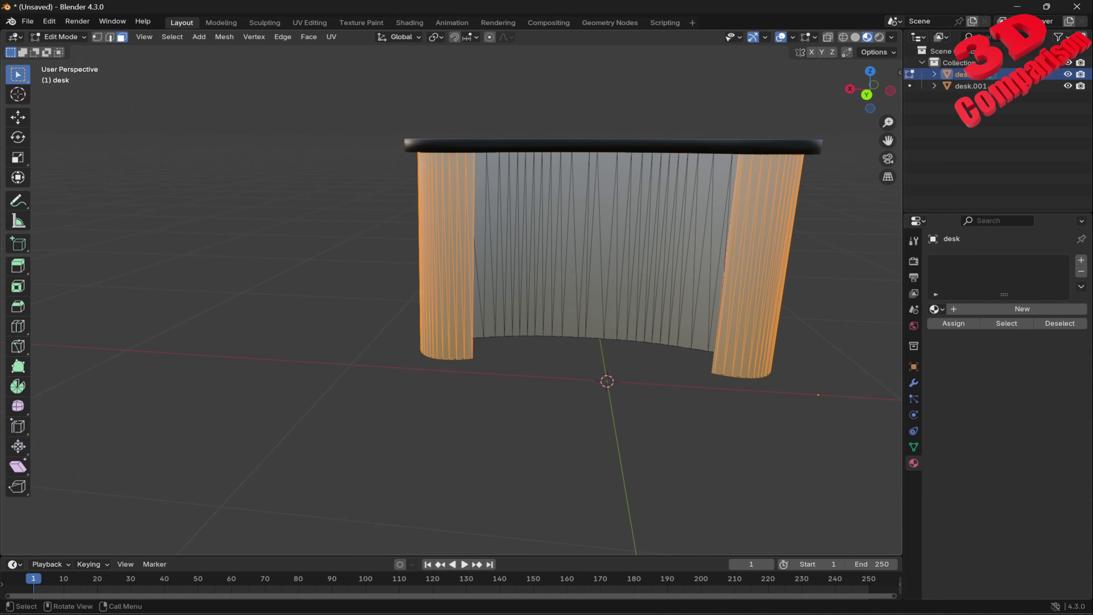
middle_click_drag(697, 364, 731, 371)
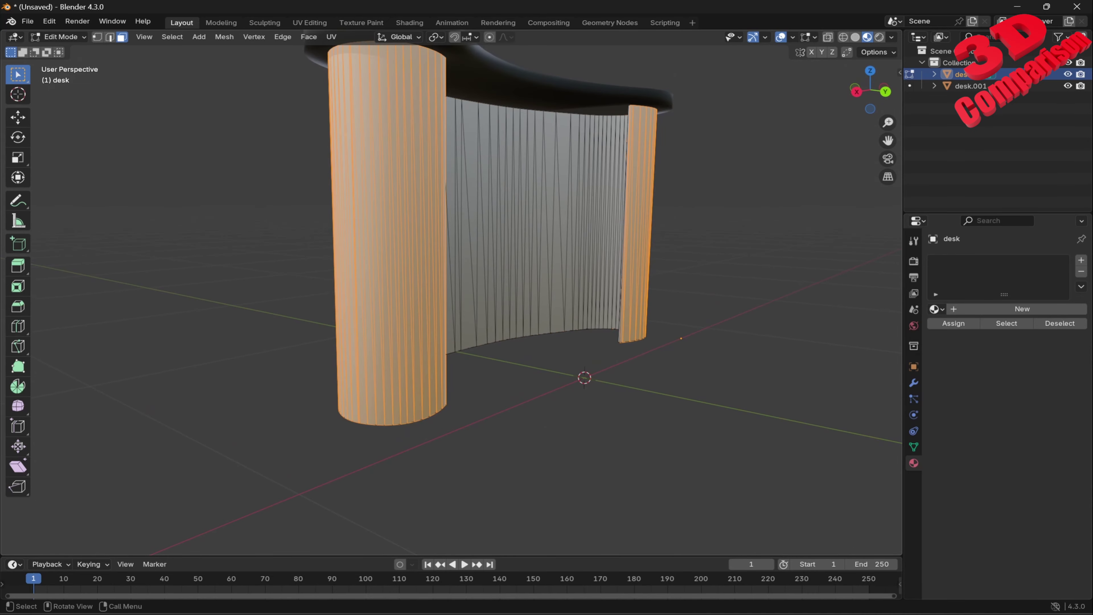
scroll(663, 362, "up", 1)
left_click_drag(664, 362, 624, 339, "shift")
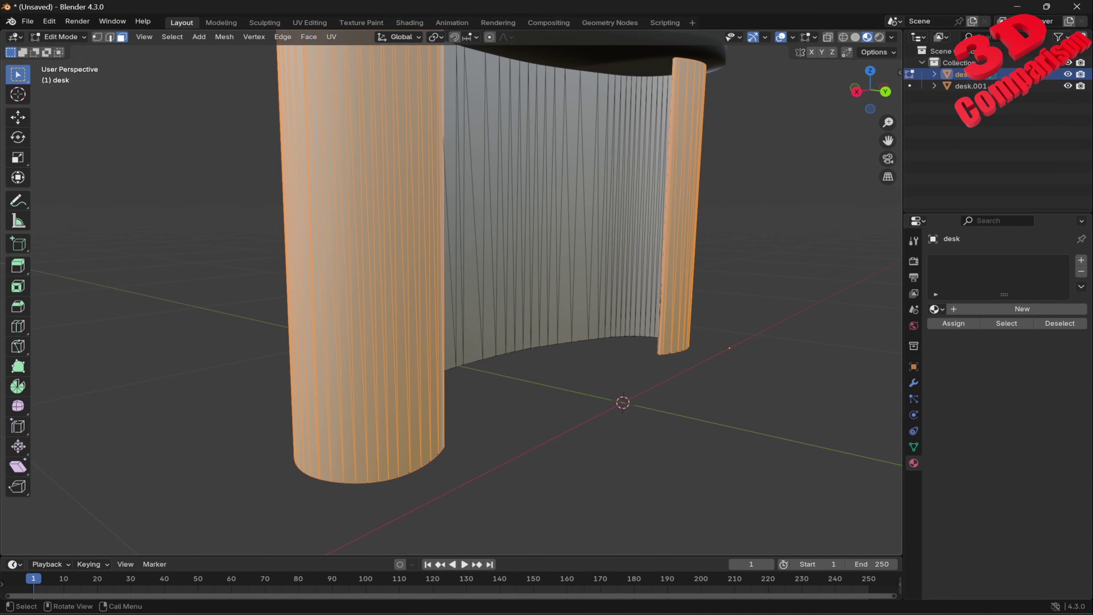
Examine the face selection along the narrow inner edge of the curved end over the body's full height.
scroll(623, 340, "down", 2)
middle_click_drag(624, 339, 639, 395)
scroll(649, 339, "up", 5)
middle_click_drag(628, 254, 476, 114, "shift")
scroll(620, 342, "down", 2)
scroll(456, 345, "down", 2)
scroll(476, 293, "up", 3)
scroll(633, 237, "up", 2)
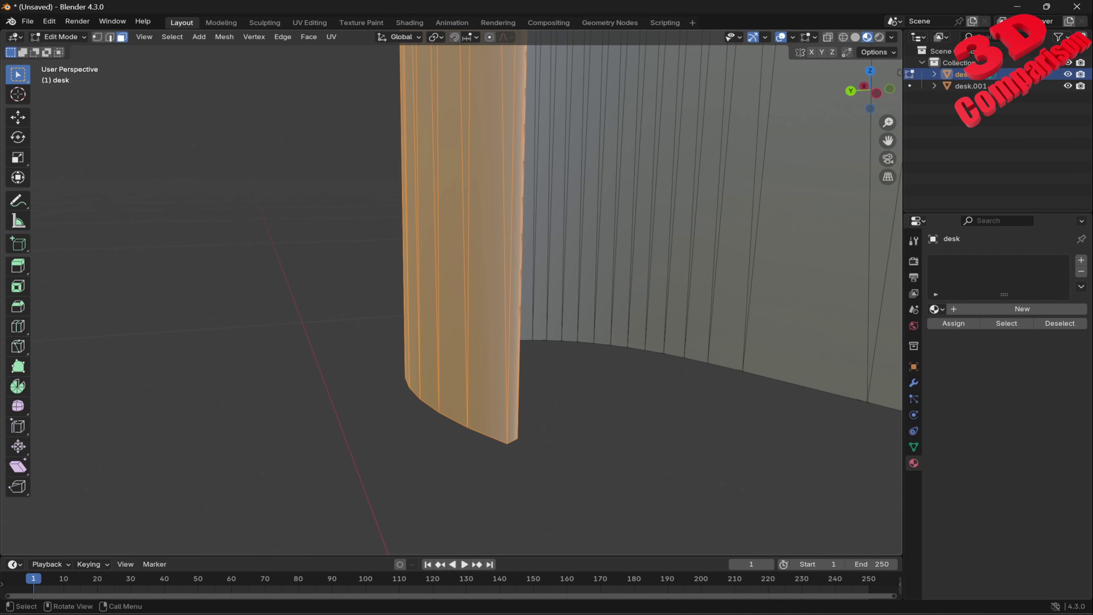
scroll(555, 276, "down", 1)
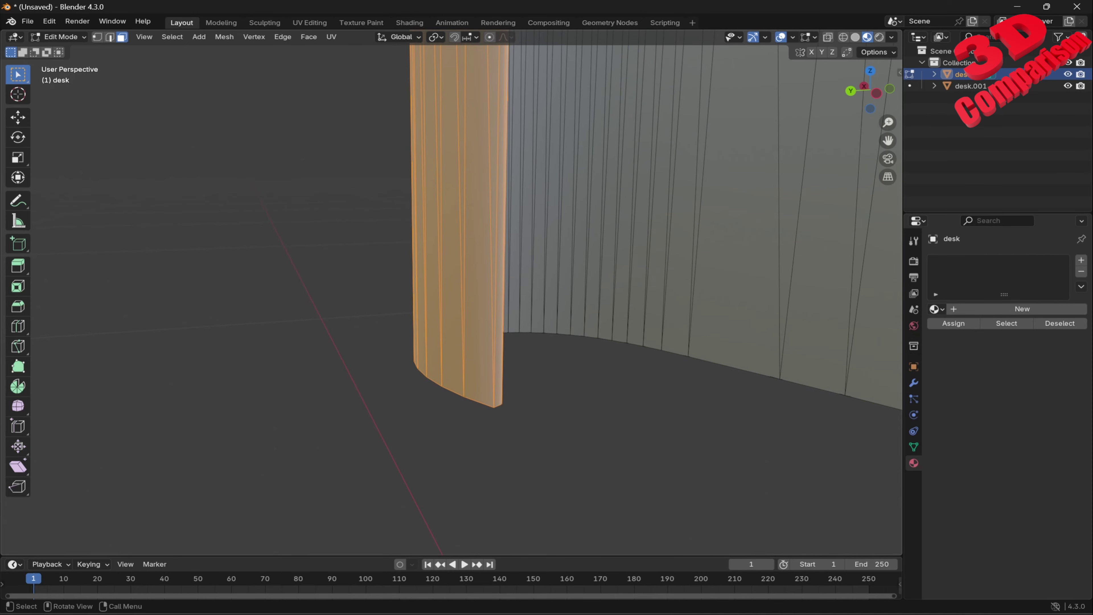
middle_click_drag(555, 190, 573, 482, "shift")
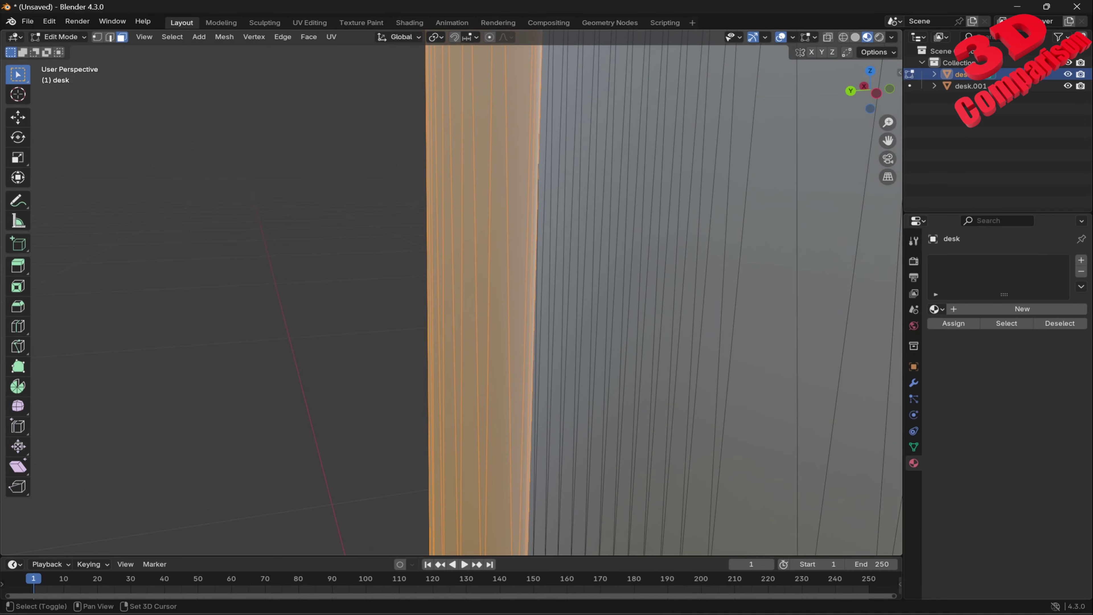
middle_click_drag(559, 215, 568, 358, "shift")
middle_click_drag(559, 276, 525, 379, "shift")
Separate the selected outer faces into their own object and return to Object Mode.
middle_click_drag(546, 275, 431, 345)
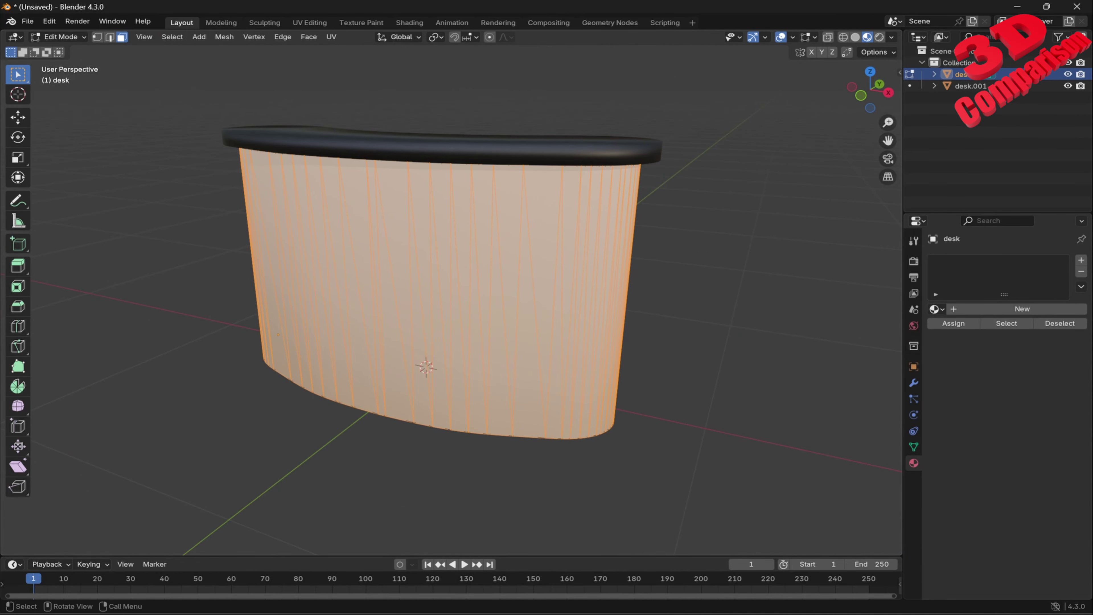
key("p")
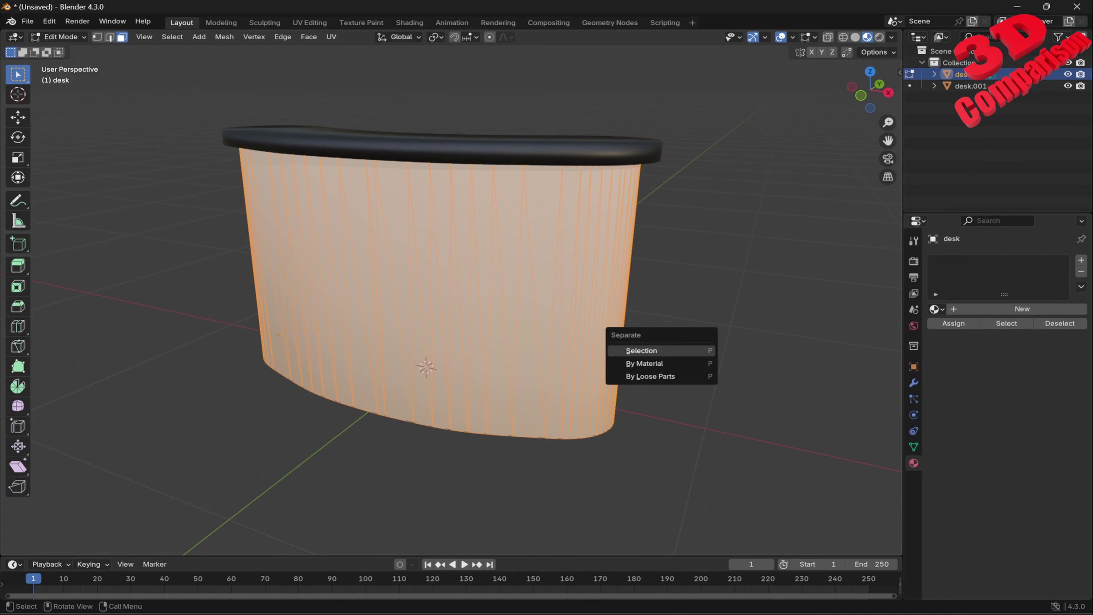
left_click(661, 350)
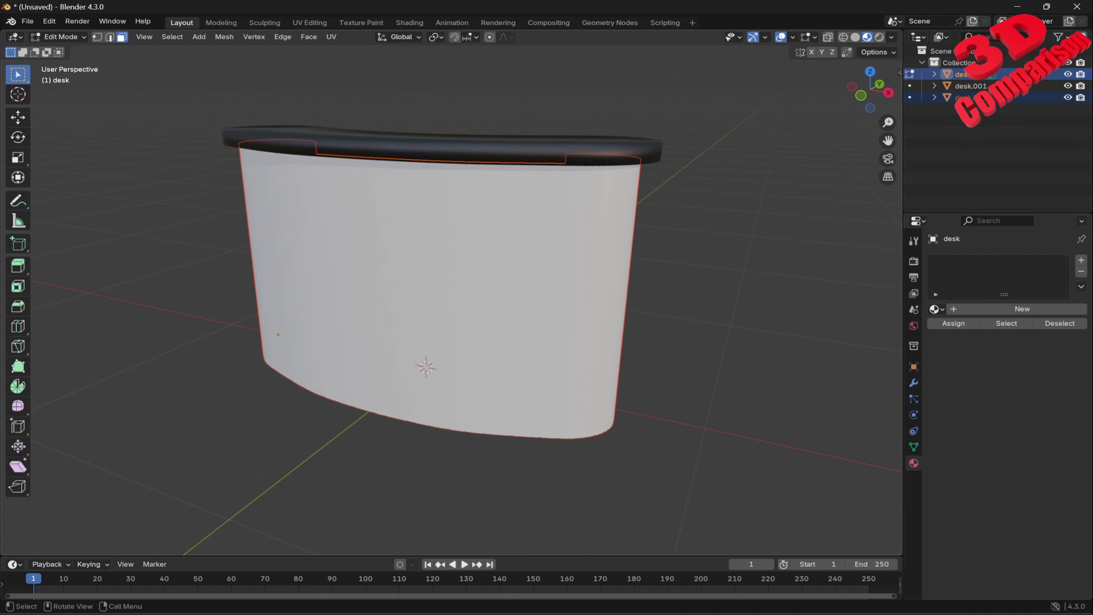
scroll(451, 293, "down", 1)
middle_click_drag(451, 293, 410, 293)
key("Tab")
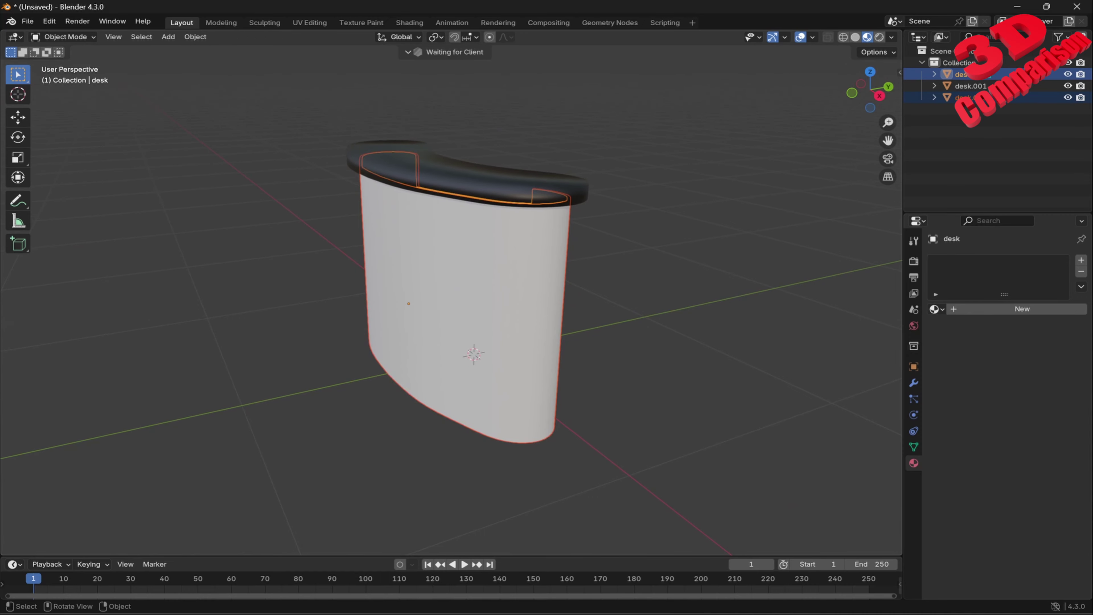
Select only the separated outer surface and test that it moves independently of the body, leaving it in place.
key("g")
key("Escape")
left_click(465, 302)
key("g")
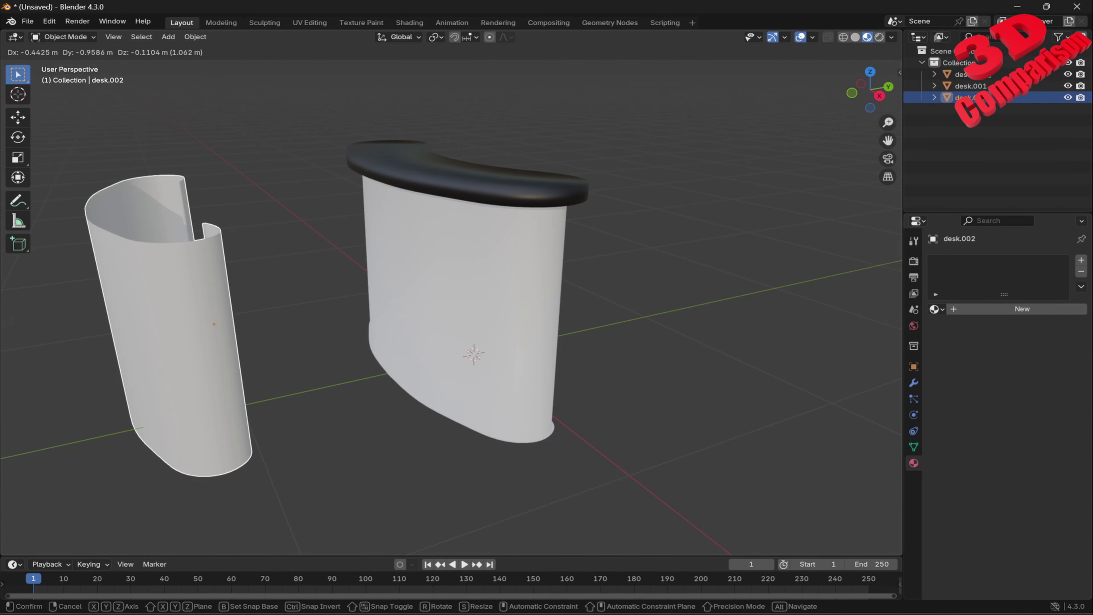
key("Escape")
Create a new material for the outer surface and add an Image Texture node to it in the Shading workspace.
middle_click_drag(451, 293, 568, 292)
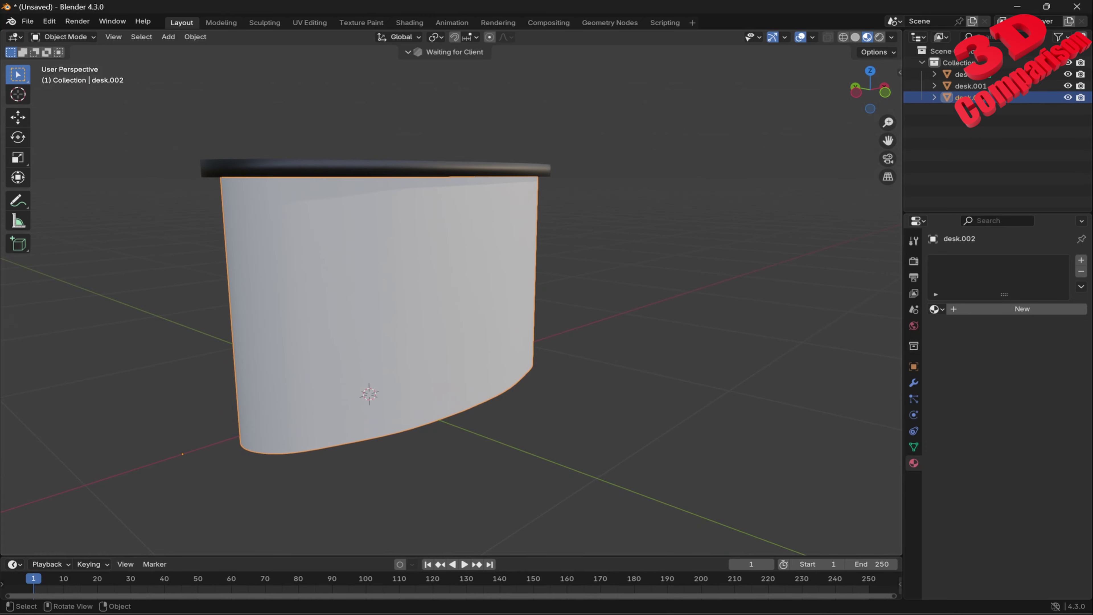
left_click(1022, 309)
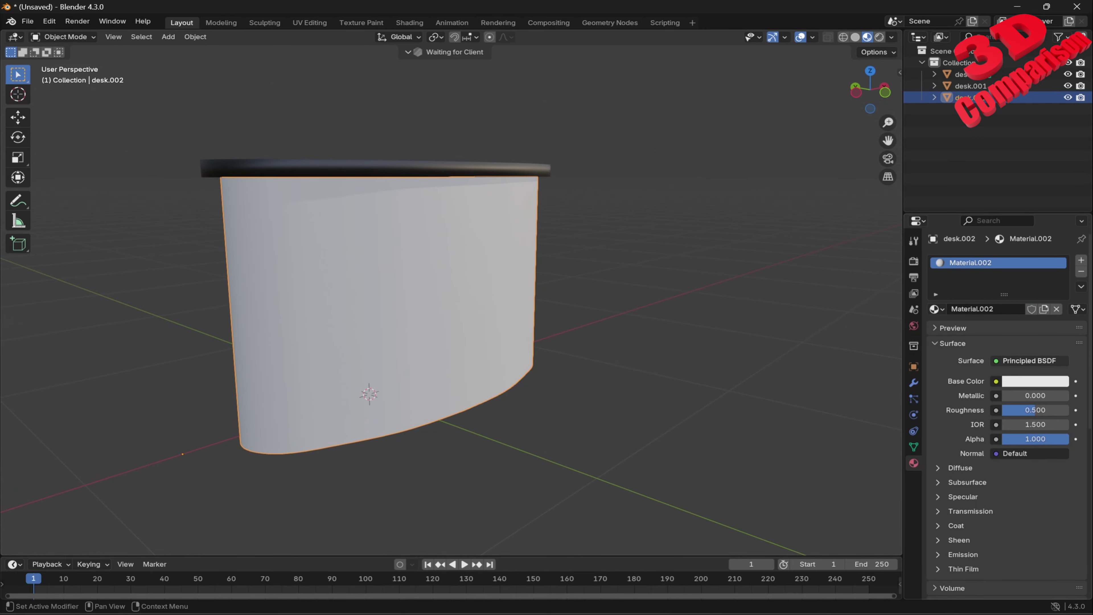
left_click(409, 22)
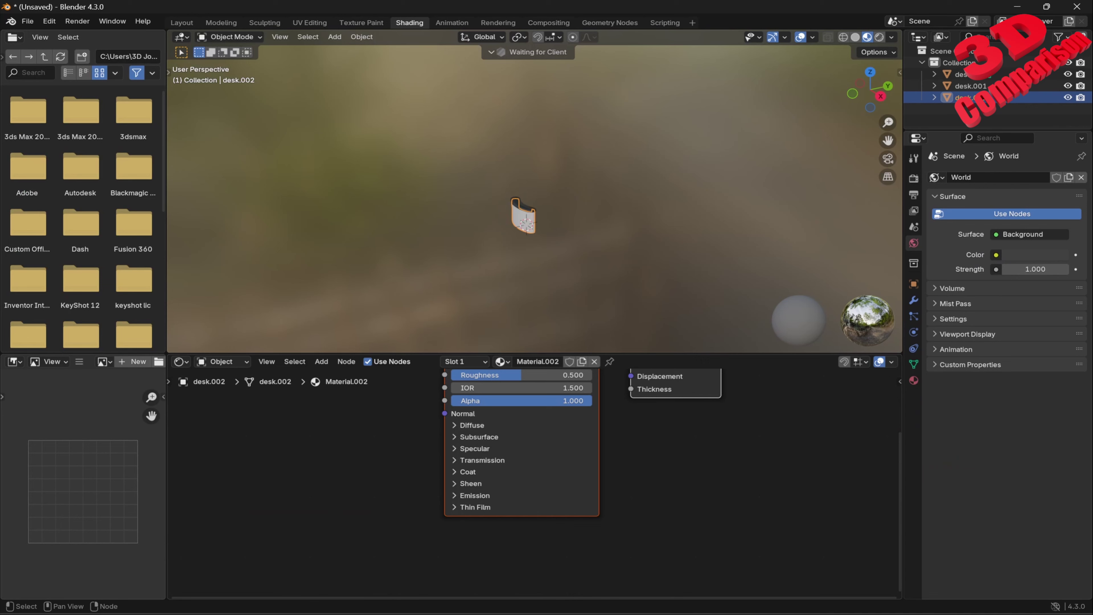
right_click(266, 468)
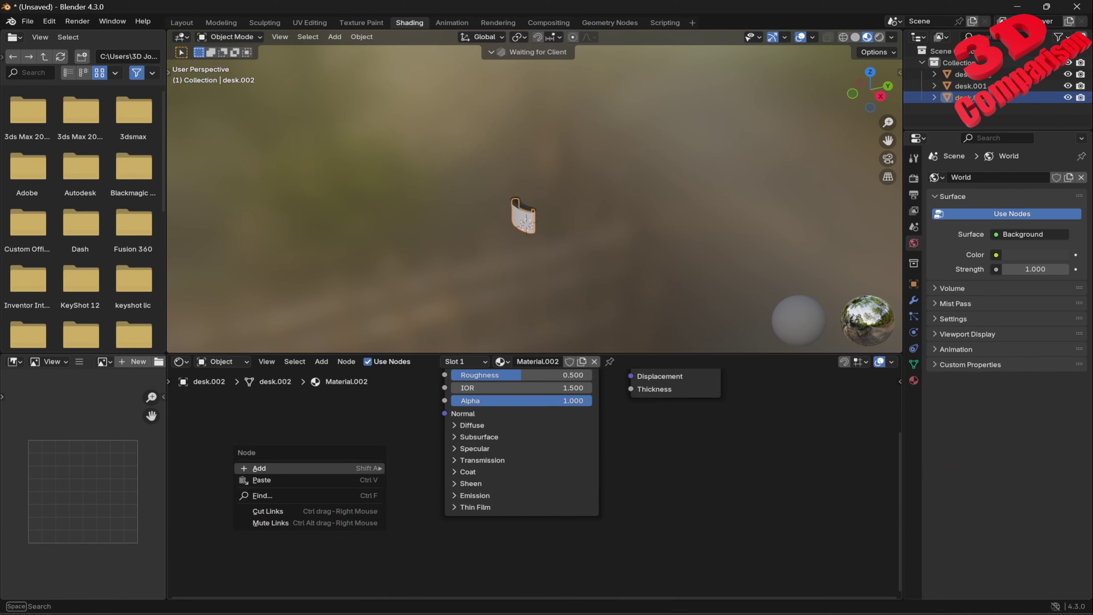
mouse_move(267, 468)
mouse_move(430, 530)
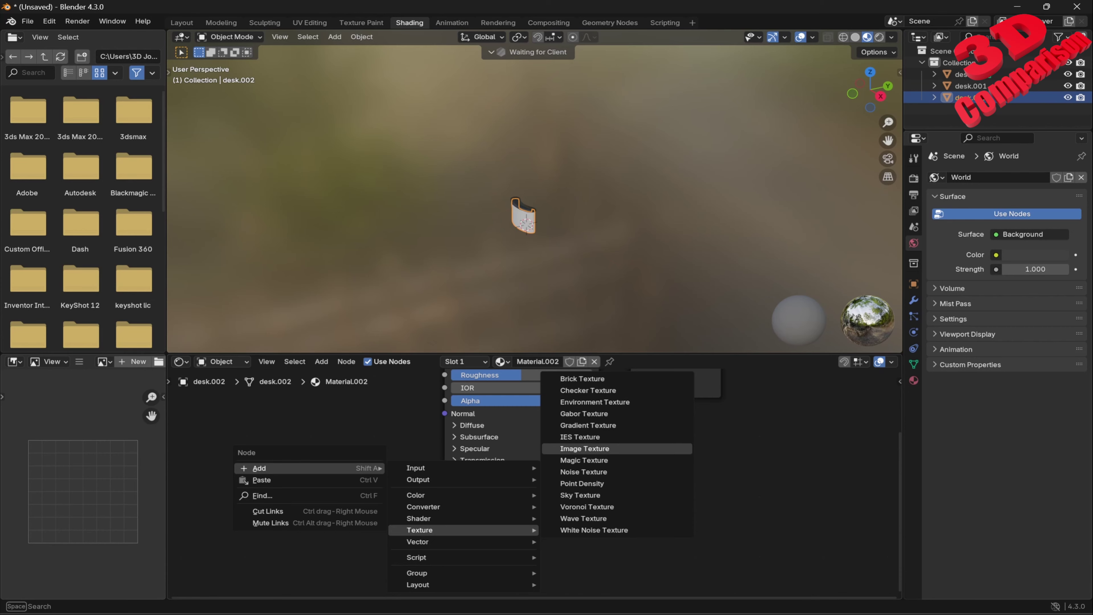
left_click(584, 449)
left_click(723, 448)
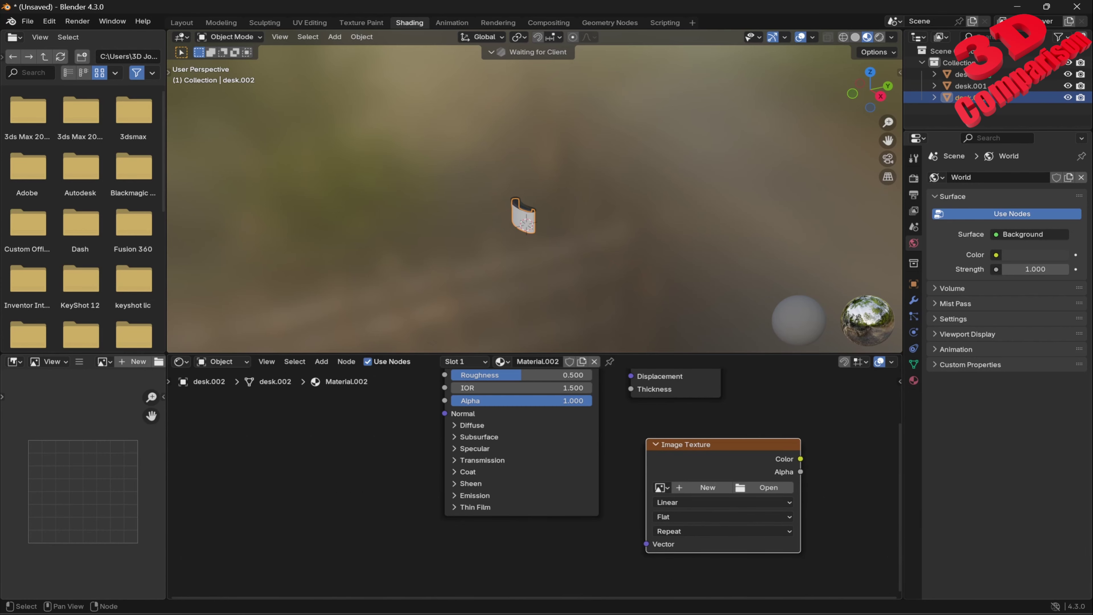
Load wizz.jpg from the Desktop folder into the Image Texture node.
left_click(766, 487)
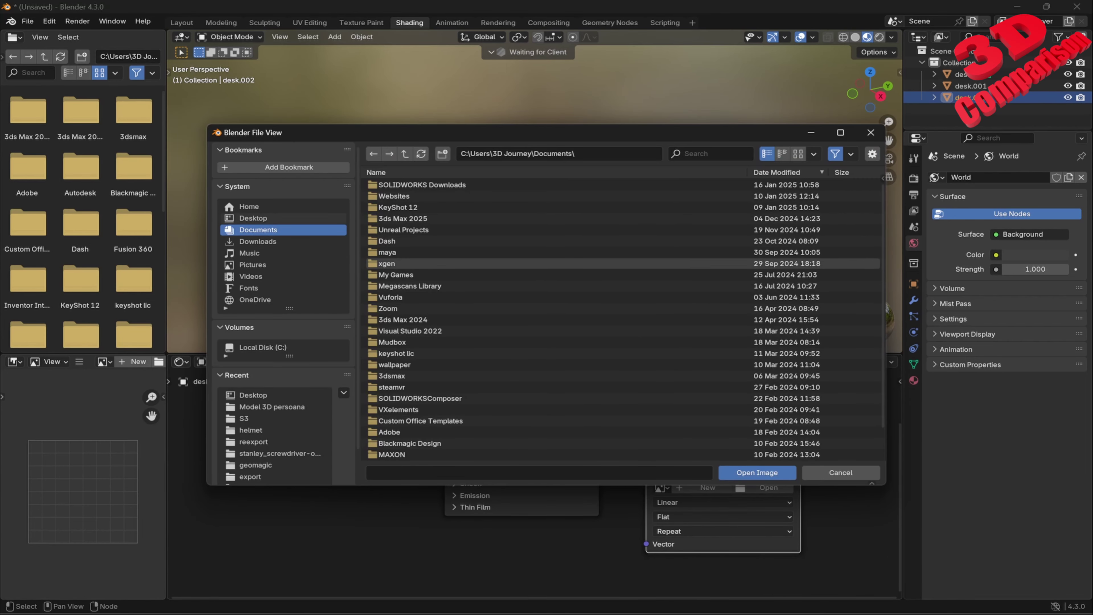
left_click(253, 218)
left_click(390, 264)
left_click(757, 473)
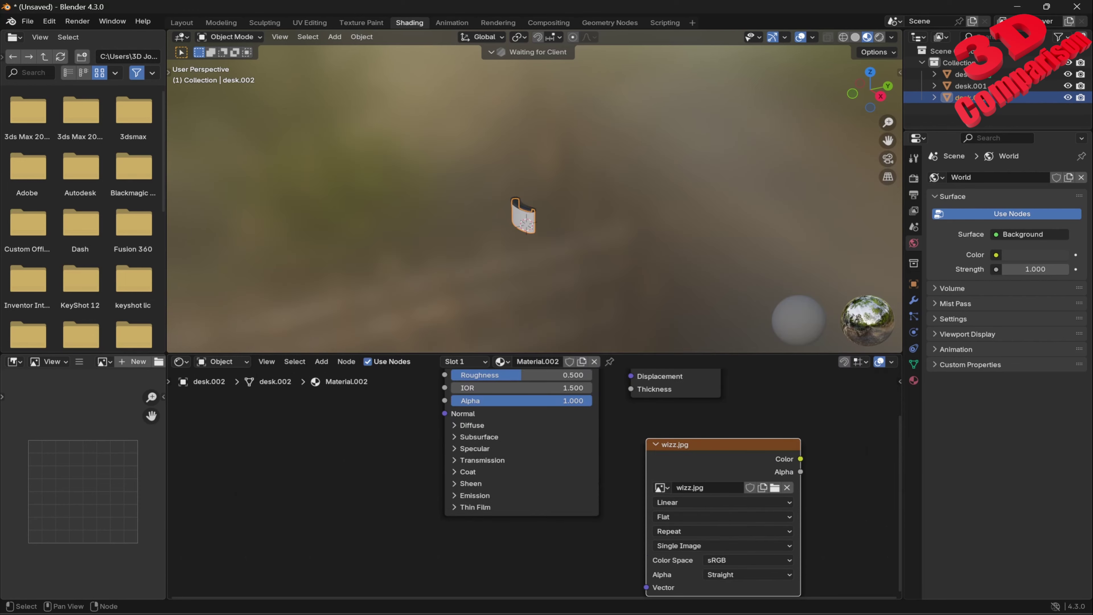
Place the wizz.jpg node beside the Principled BSDF node and connect its Color output to Base Color.
left_click_drag(723, 445, 293, 408)
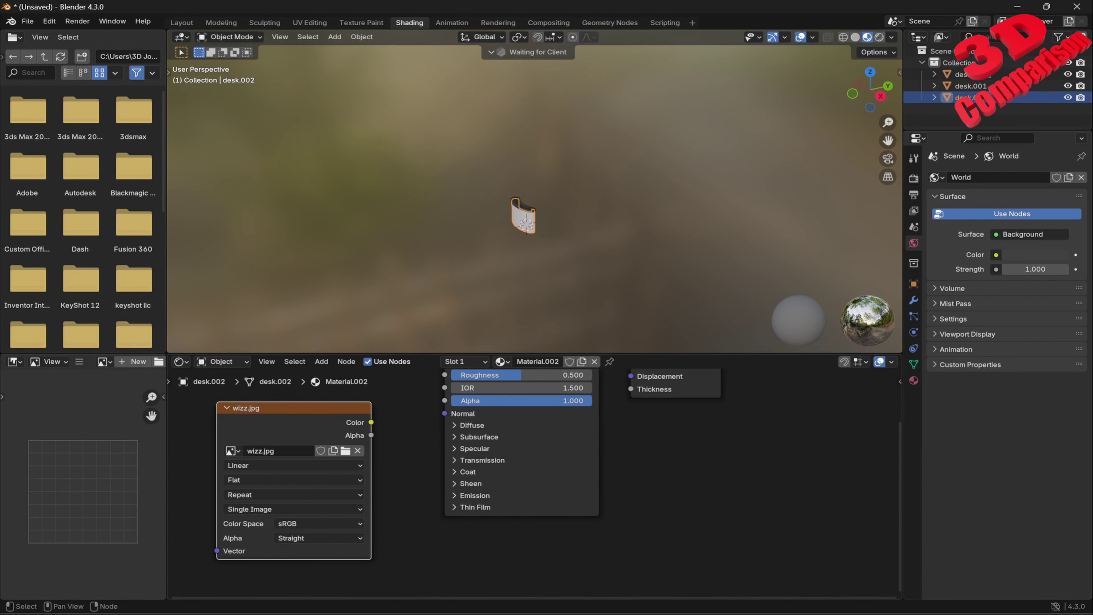
key("Home")
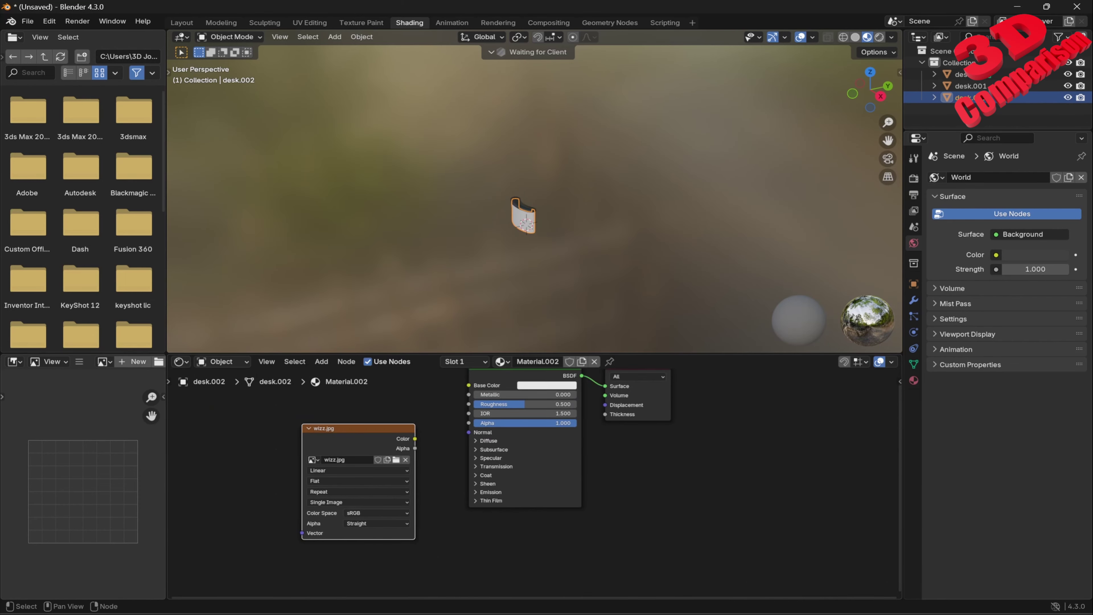
left_click_drag(445, 473, 499, 419)
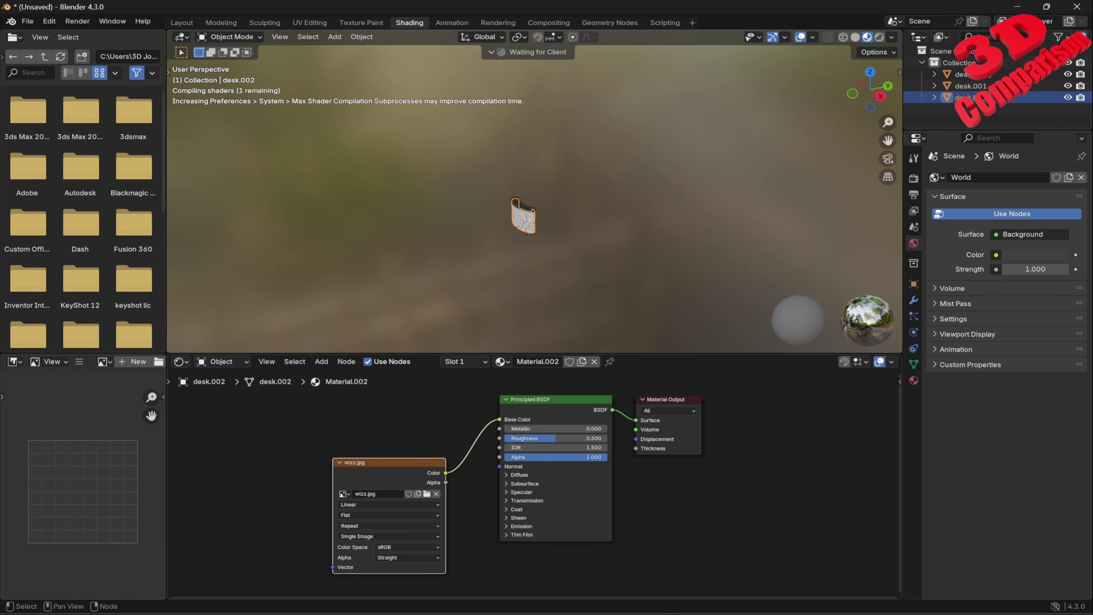
Examine the textured outer surface up close, then from other angles in the Layout workspace.
scroll(534, 198, "up", 6)
scroll(533, 199, "up", 2)
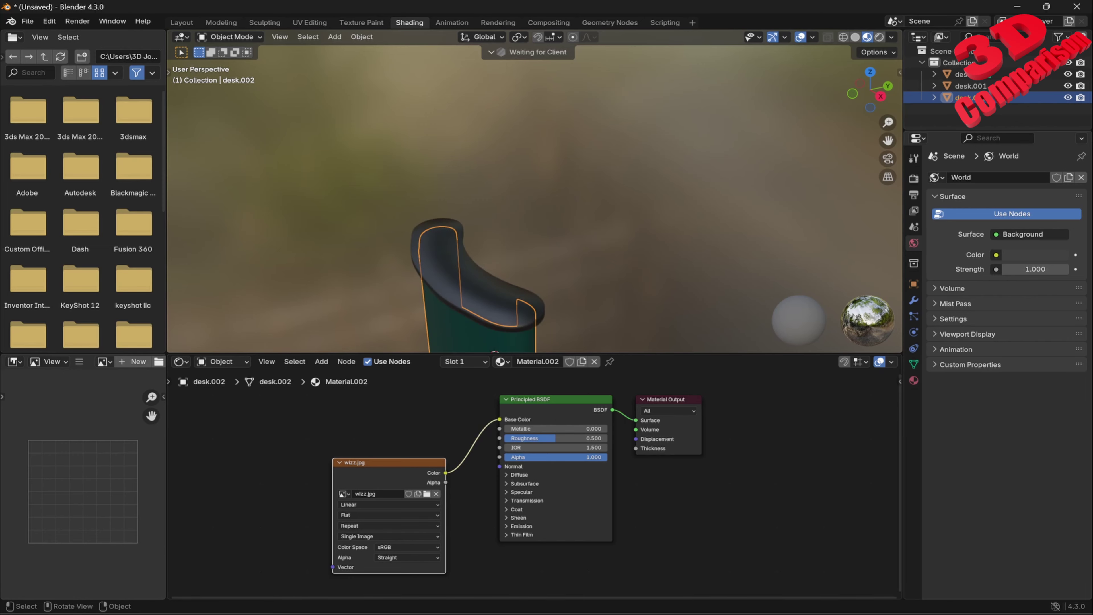
left_click(181, 22)
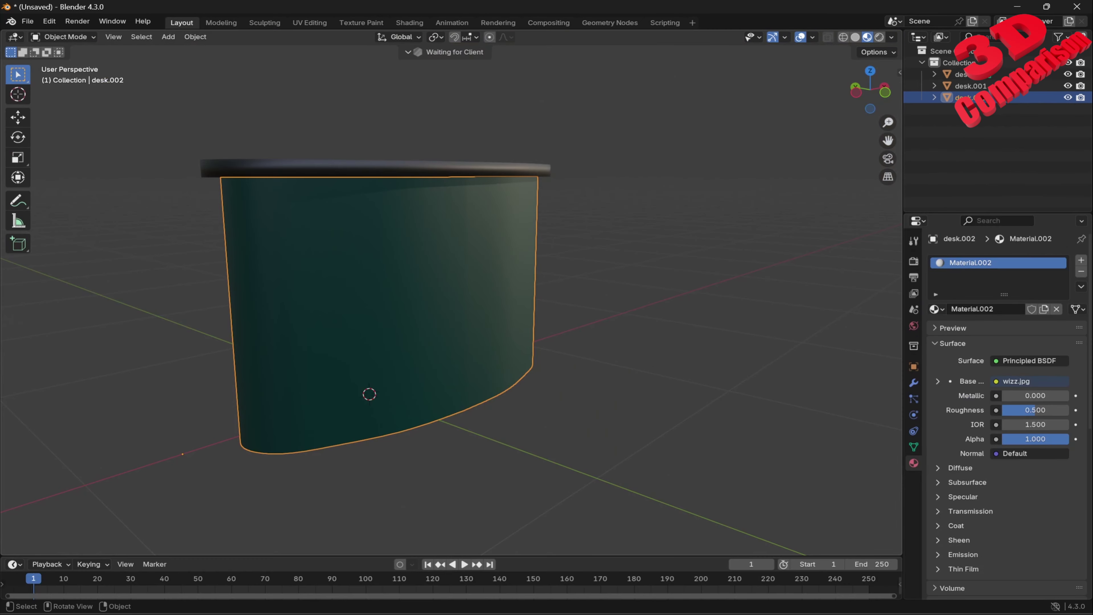
middle_click_drag(559, 292, 204, 286)
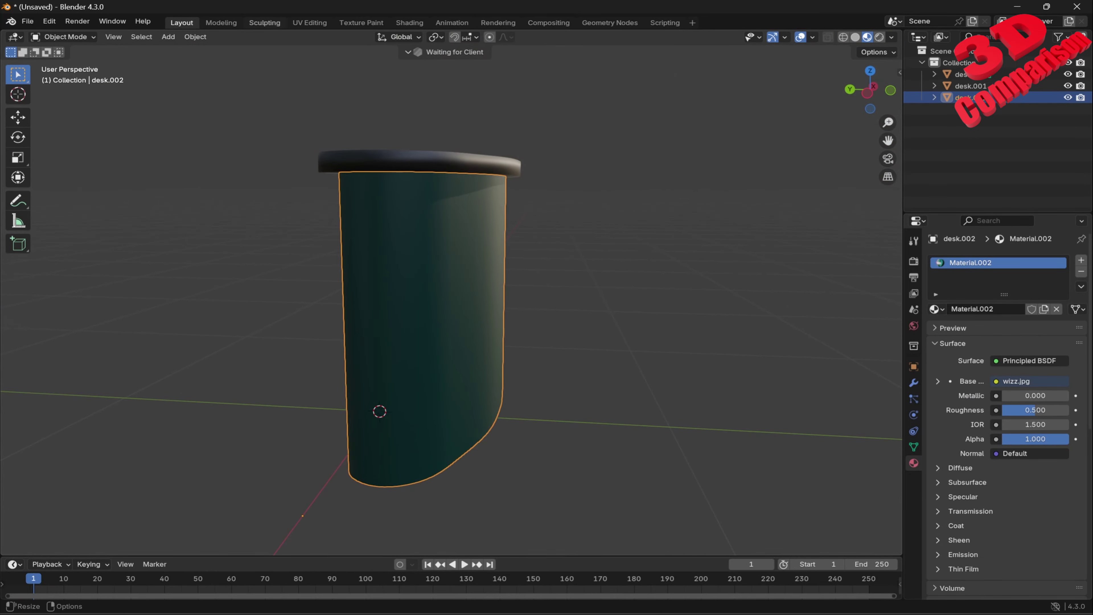
In the UV Editing workspace, select all faces of the outer surface and unwrap them with Smart UV Project at the default settings.
left_click(309, 23)
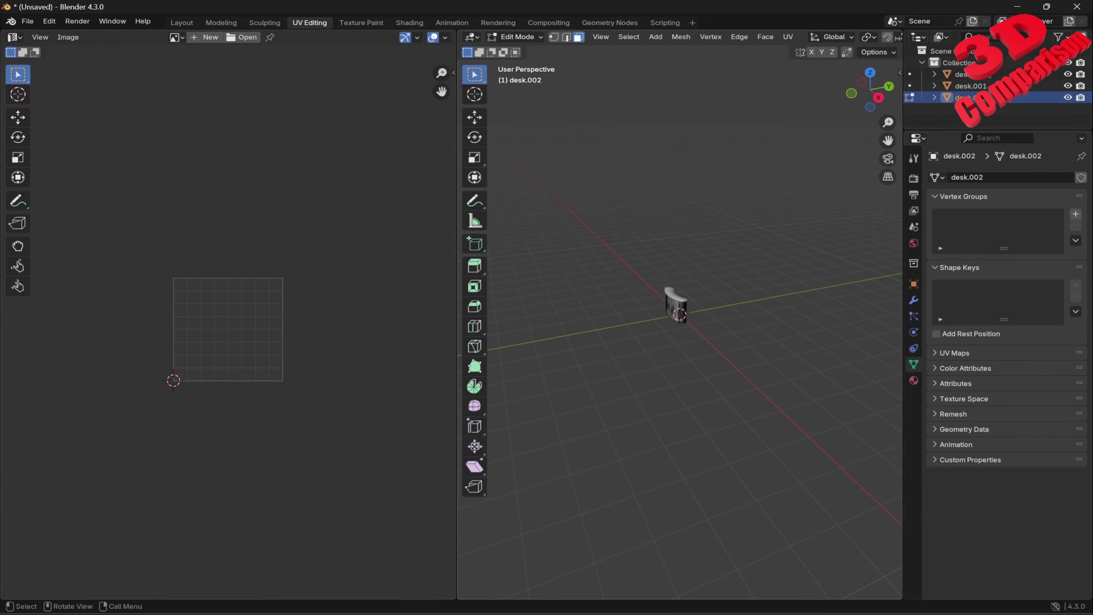
scroll(667, 280, "up", 10)
middle_click_drag(667, 280, 817, 301)
key("a")
middle_click_drag(646, 293, 744, 301)
key("u")
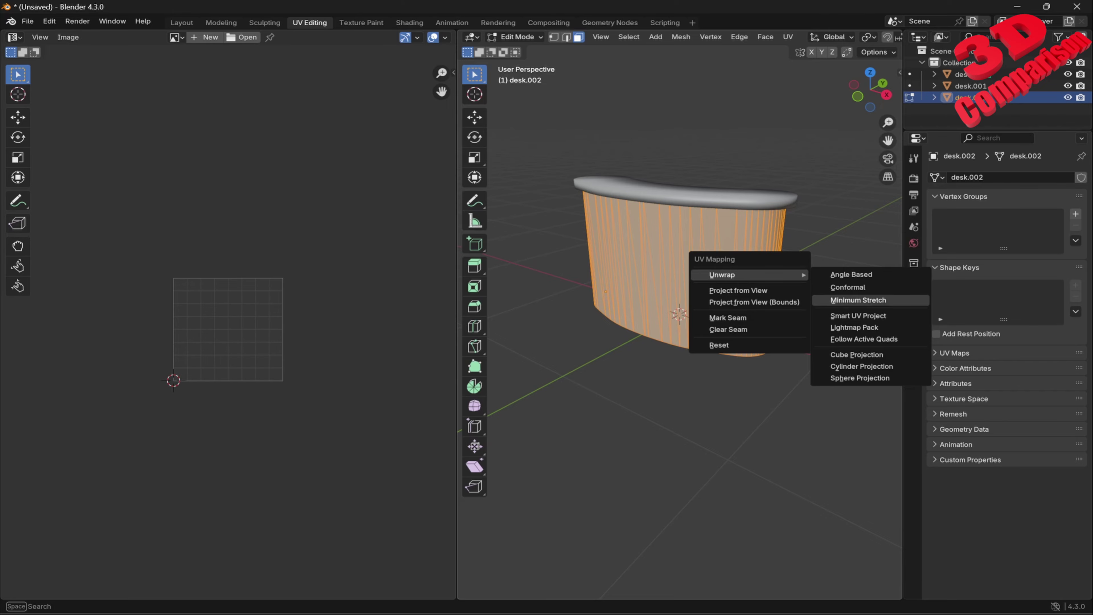
left_click(858, 316)
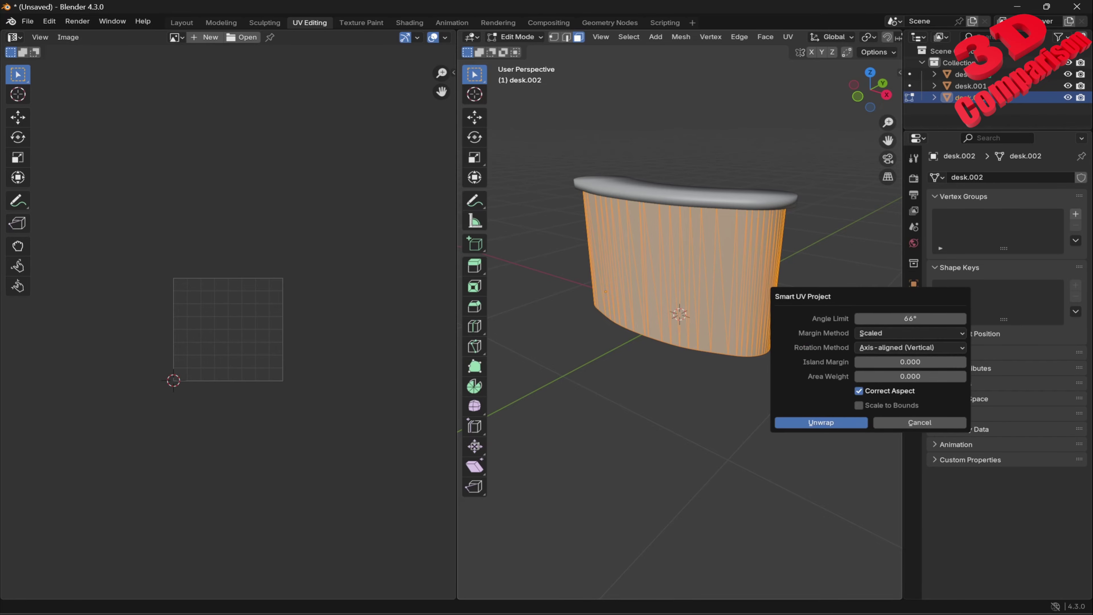
left_click(821, 422)
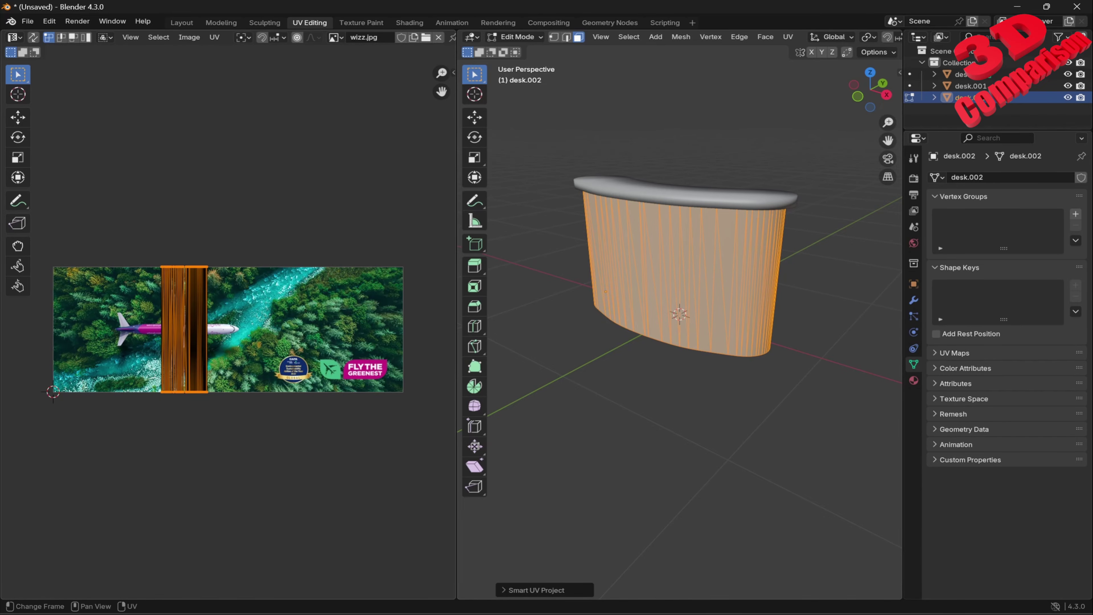
Inspect the UV islands over wizz.jpg and set the 3D viewport to Material Preview shading.
scroll(226, 330, "up", 8)
scroll(225, 330, "down", 4)
middle_click_drag(224, 330, 373, 318, "shift")
scroll(227, 329, "down", 3)
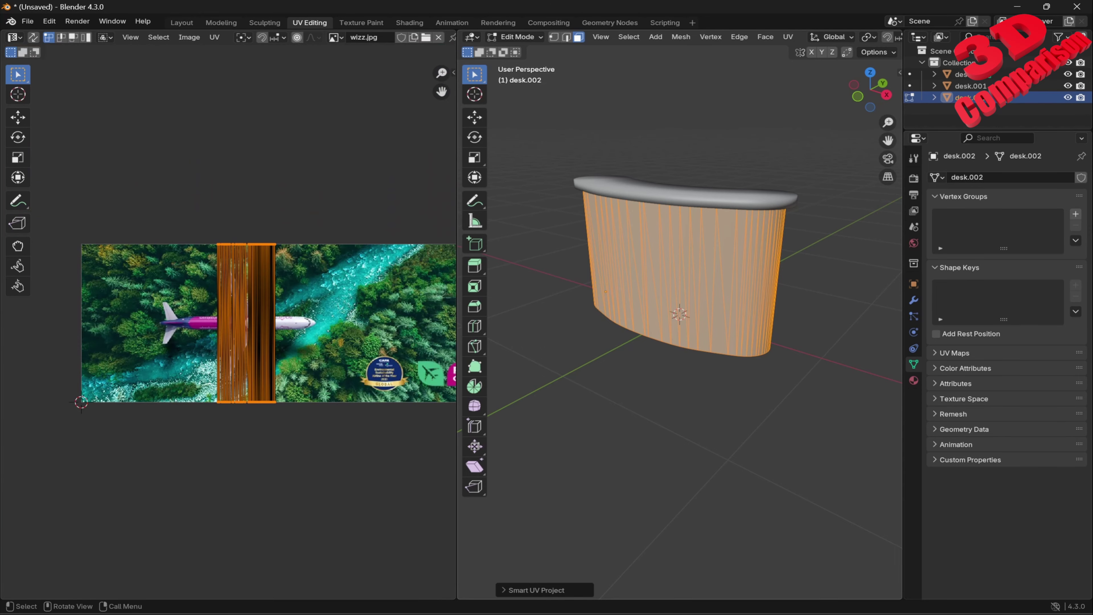
scroll(680, 37, "down", 10)
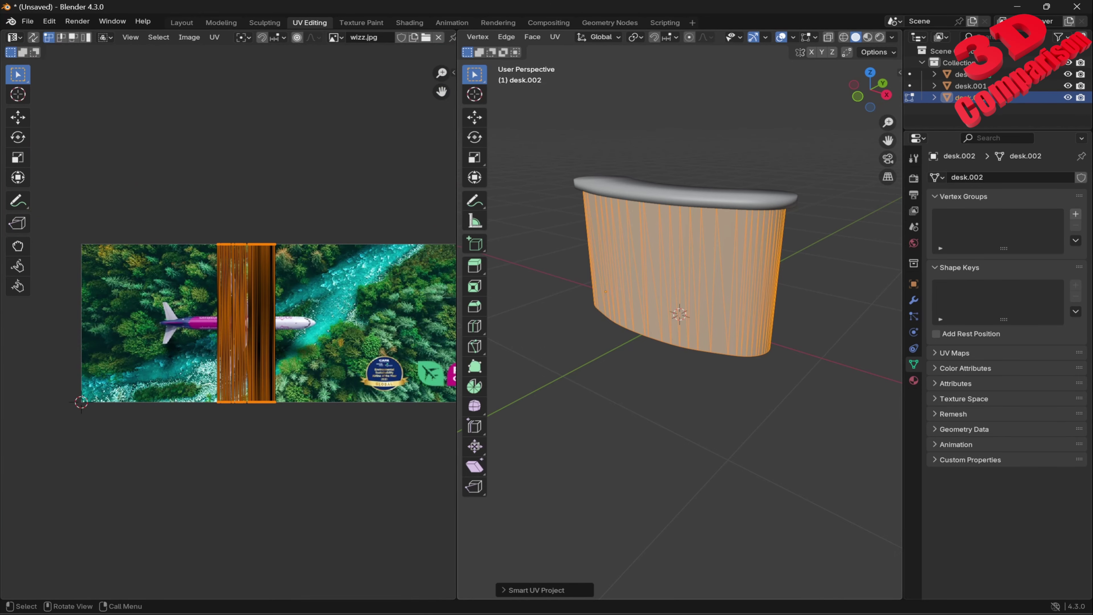
left_click(868, 37)
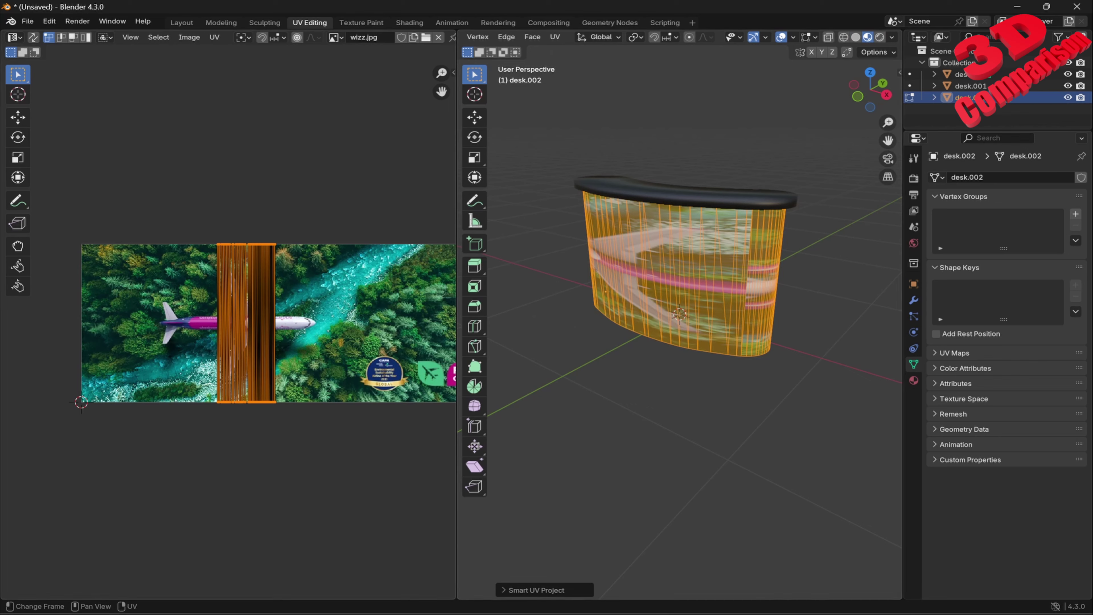
Rotate the outer surface's UV islands by -90° and scale them up uniformly to nearly the height of wizz.jpg.
key("r")
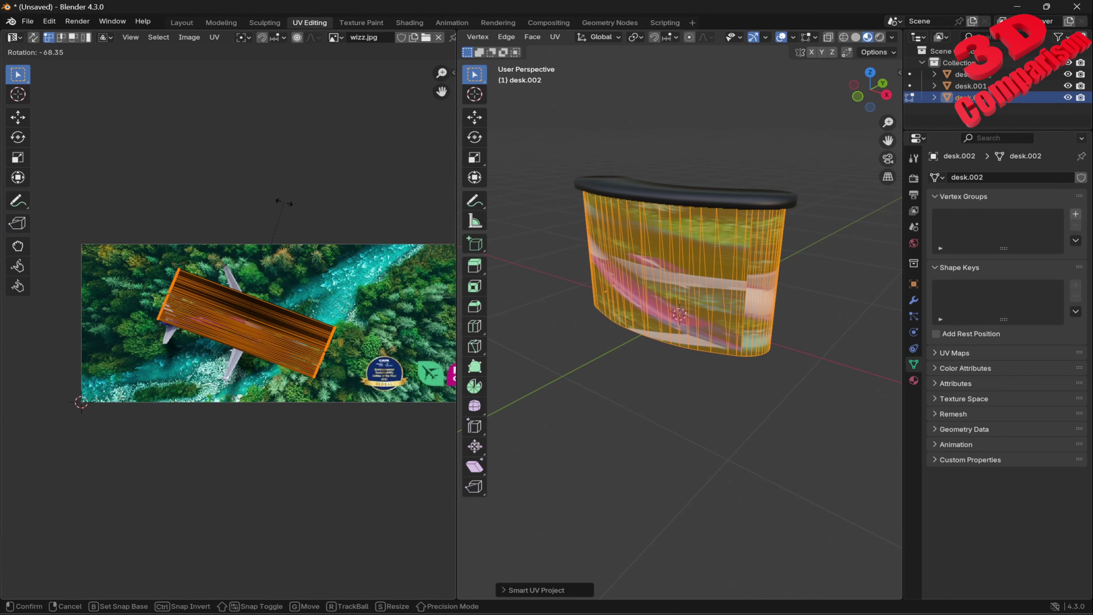
type("-90")
key("Return")
key("s")
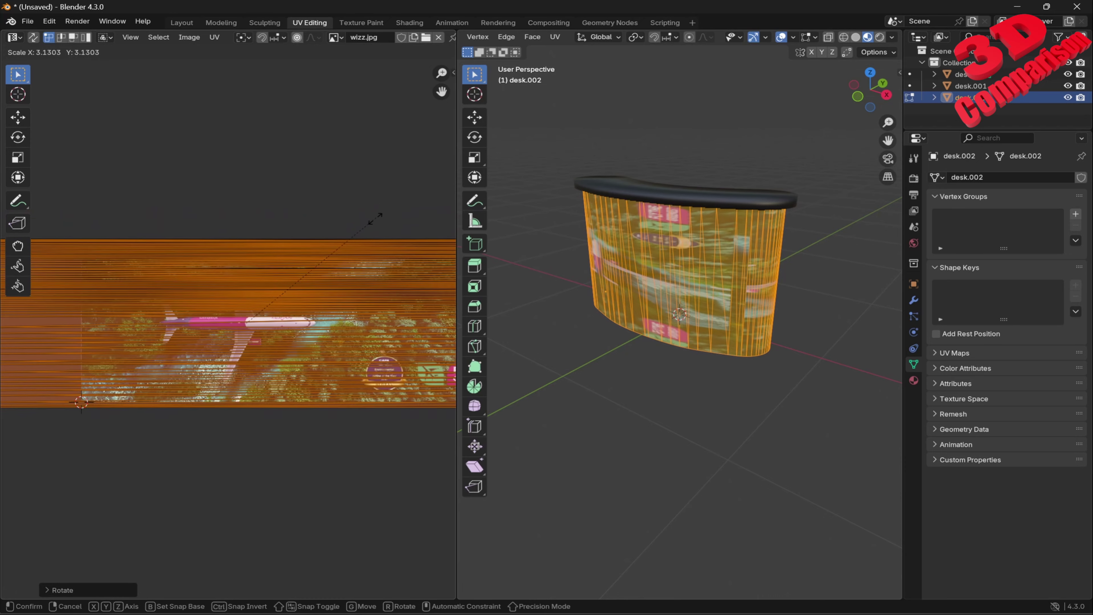
left_click(358, 233)
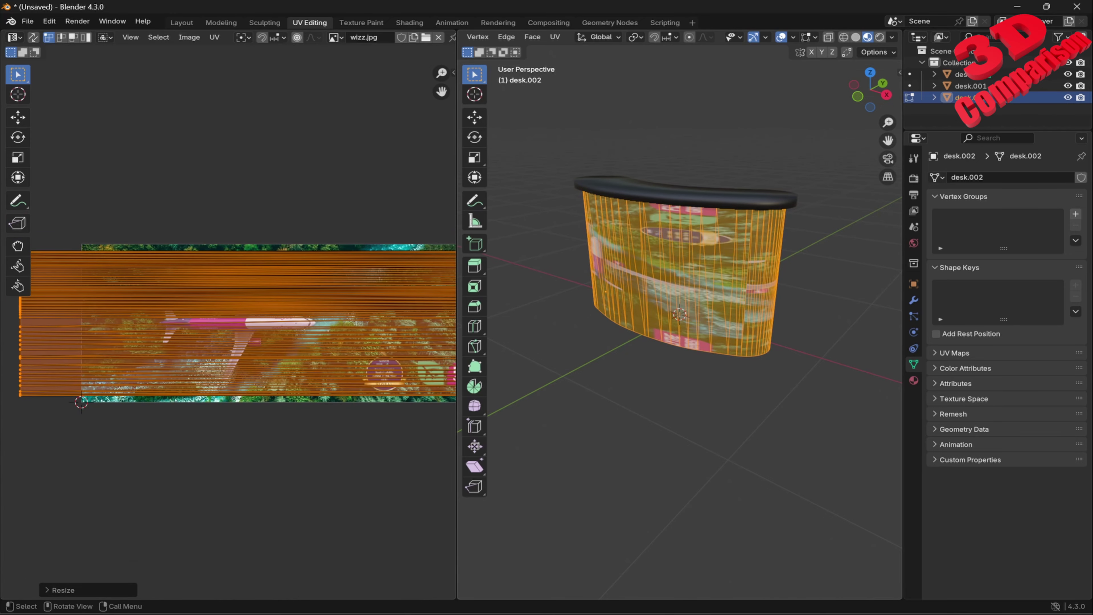
scroll(680, 314, "down", 1)
scroll(226, 327, "down", 2)
key("s")
key("x")
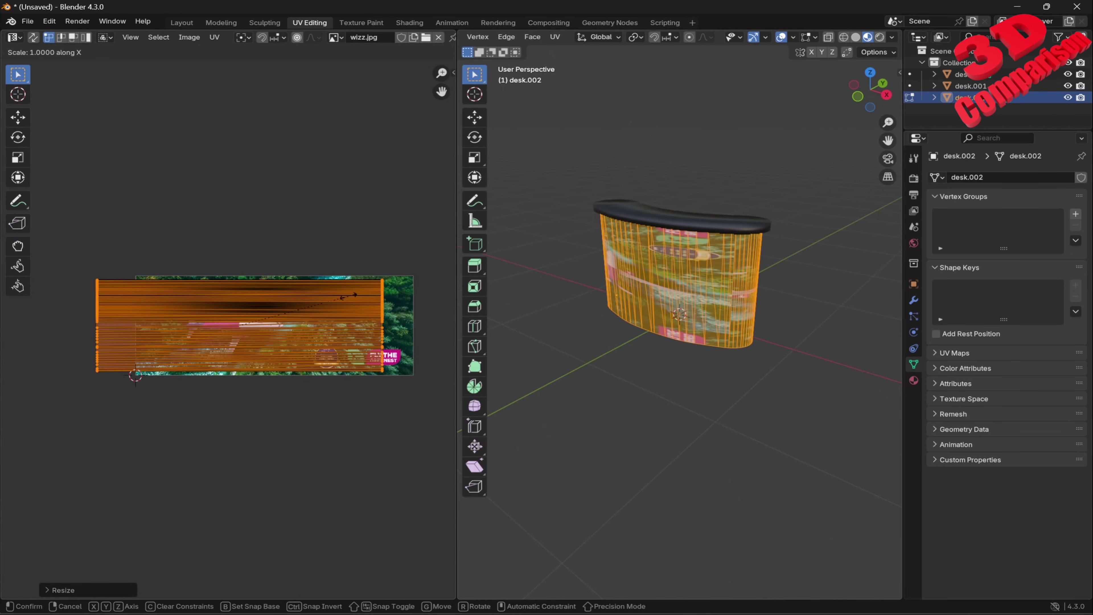
key("y")
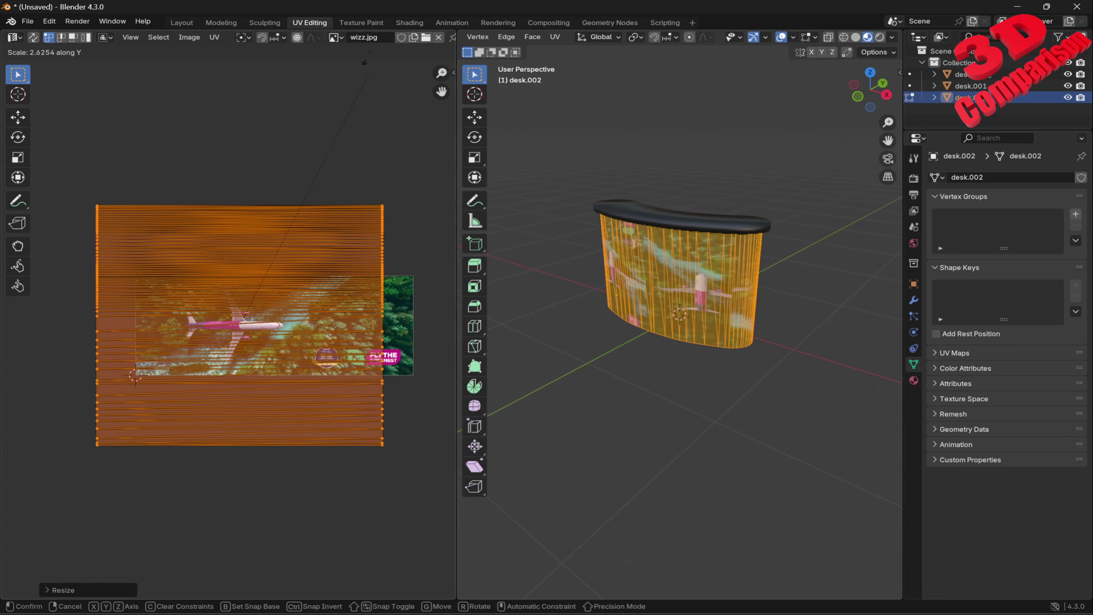
right_click(293, 395)
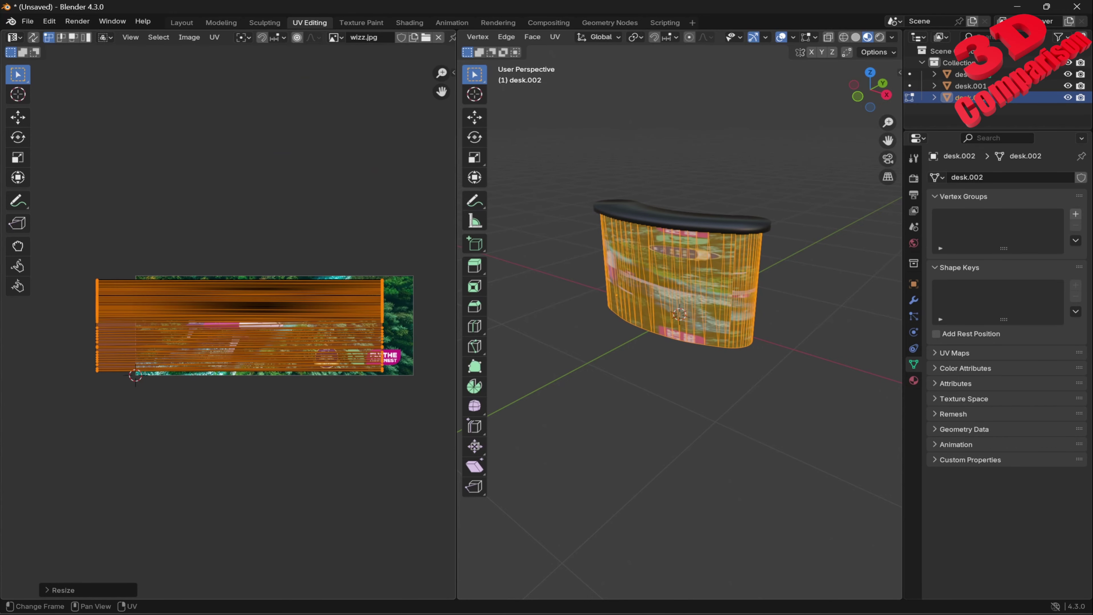
Scale the UV islands along Y only, until they extend several times the image's height.
key("s")
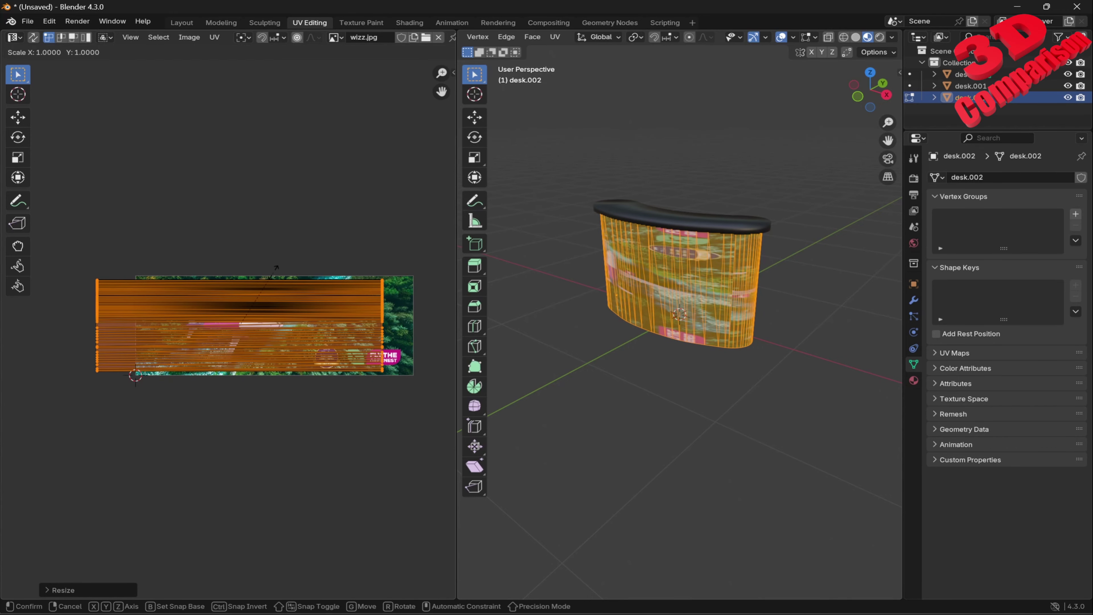
key("y")
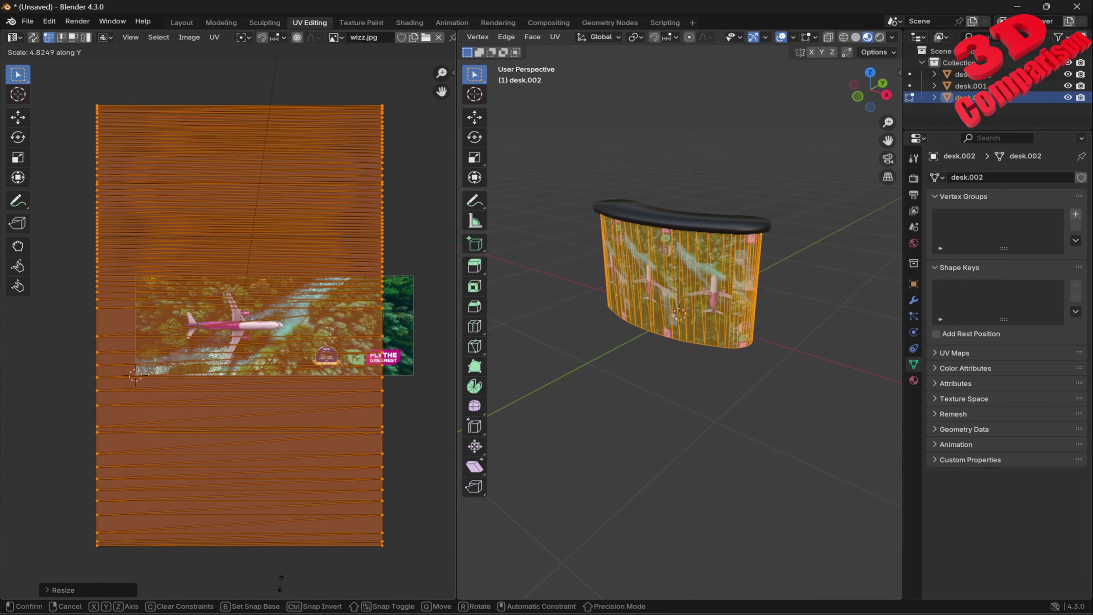
left_click(316, 529)
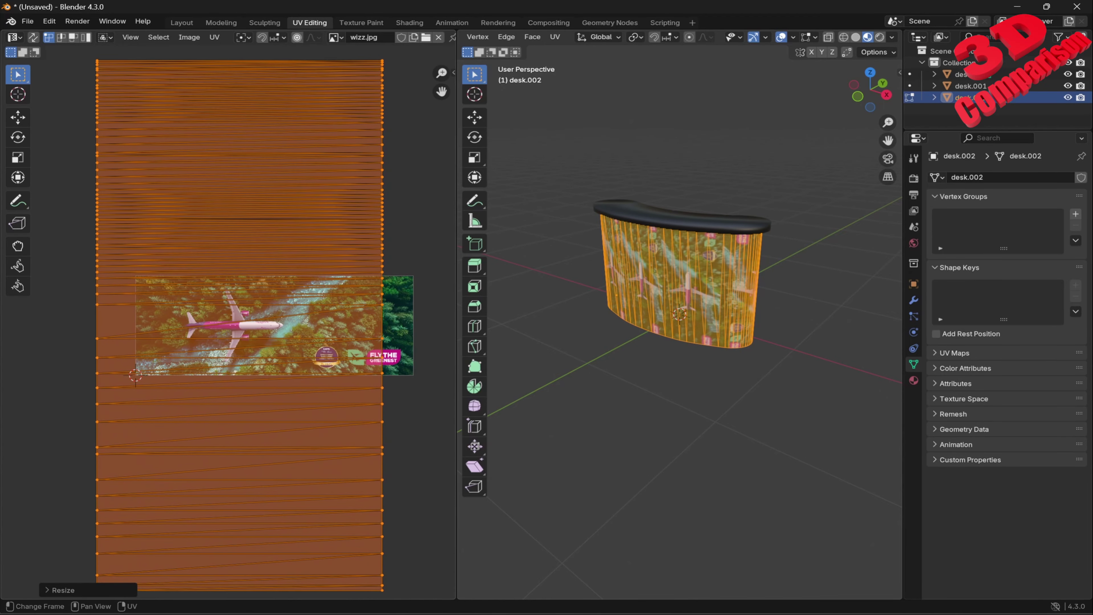
scroll(230, 327, "down", 2)
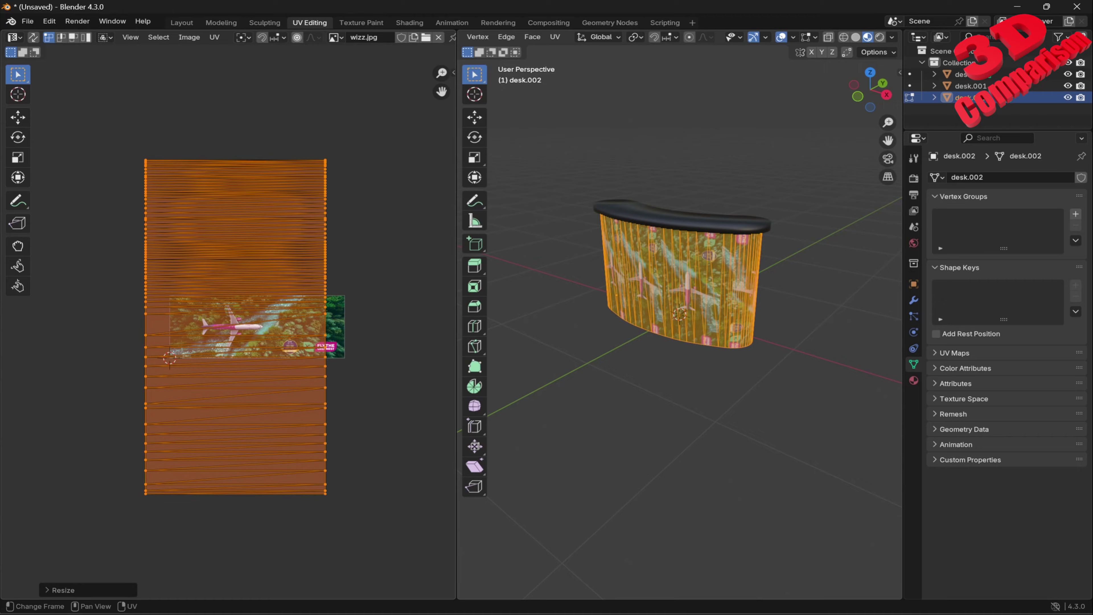
Rotate the stretched UV islands by 90° and scale them down uniformly to slightly more than the image's height.
key("r")
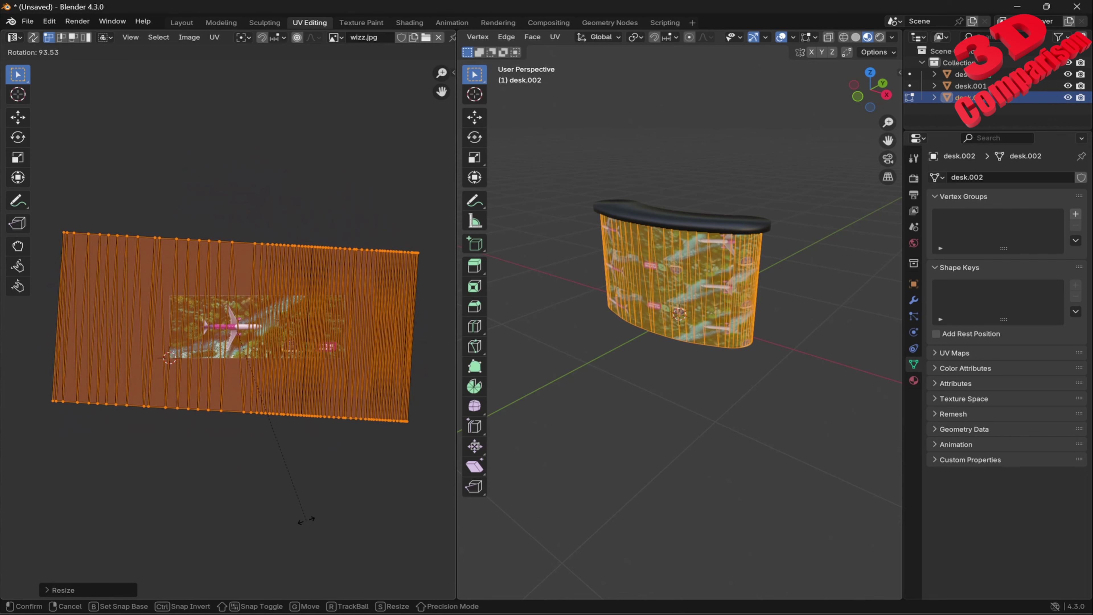
type("90")
key("Return")
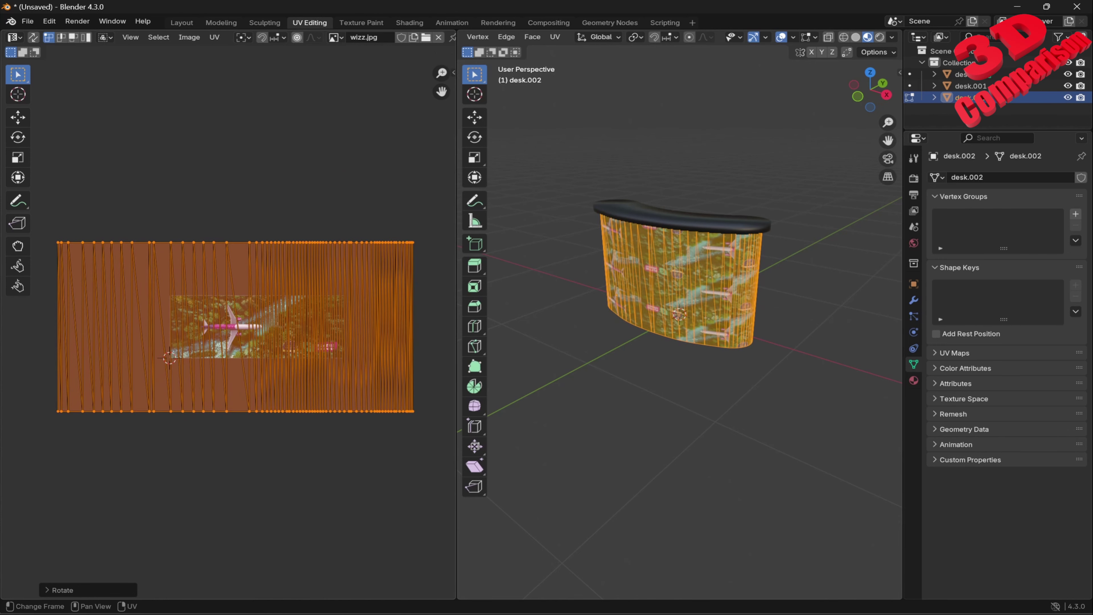
scroll(228, 327, "up", 2)
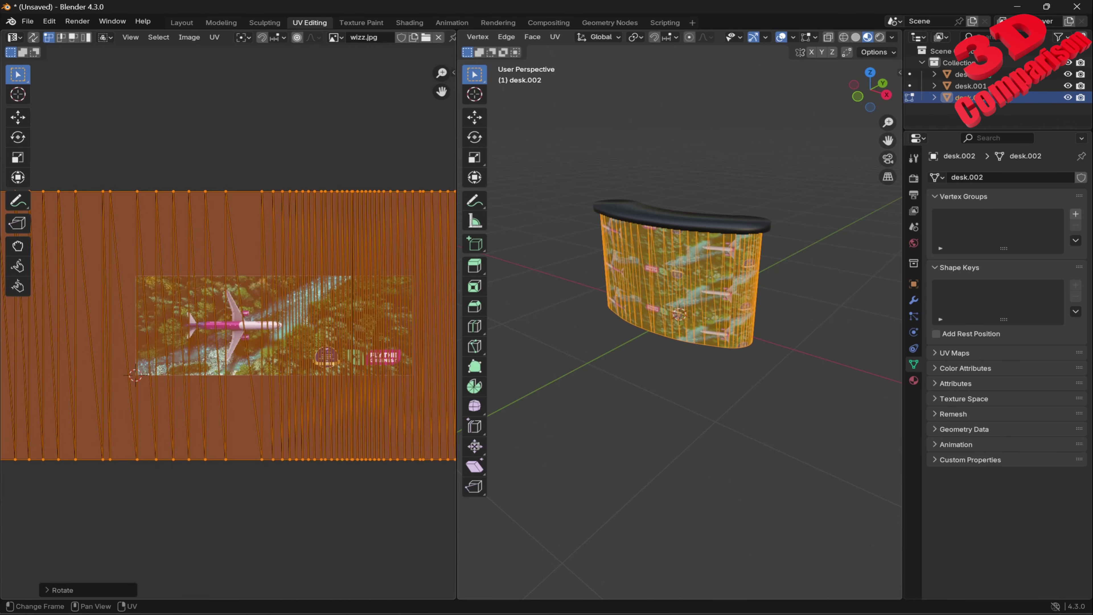
scroll(228, 327, "down", 3)
key("s")
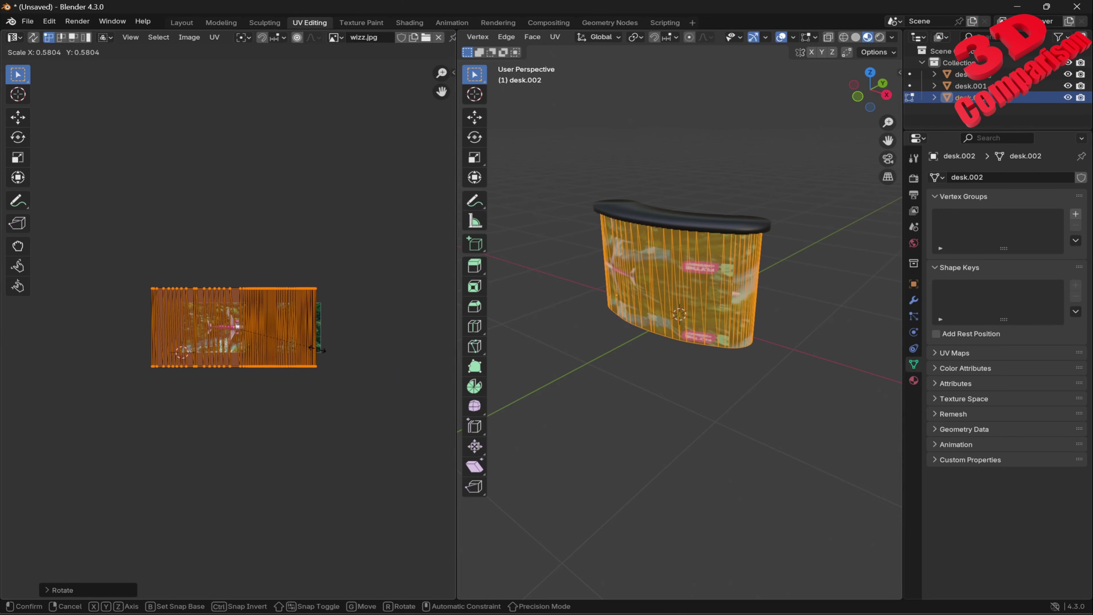
left_click(293, 344)
scroll(292, 344, "up", 5)
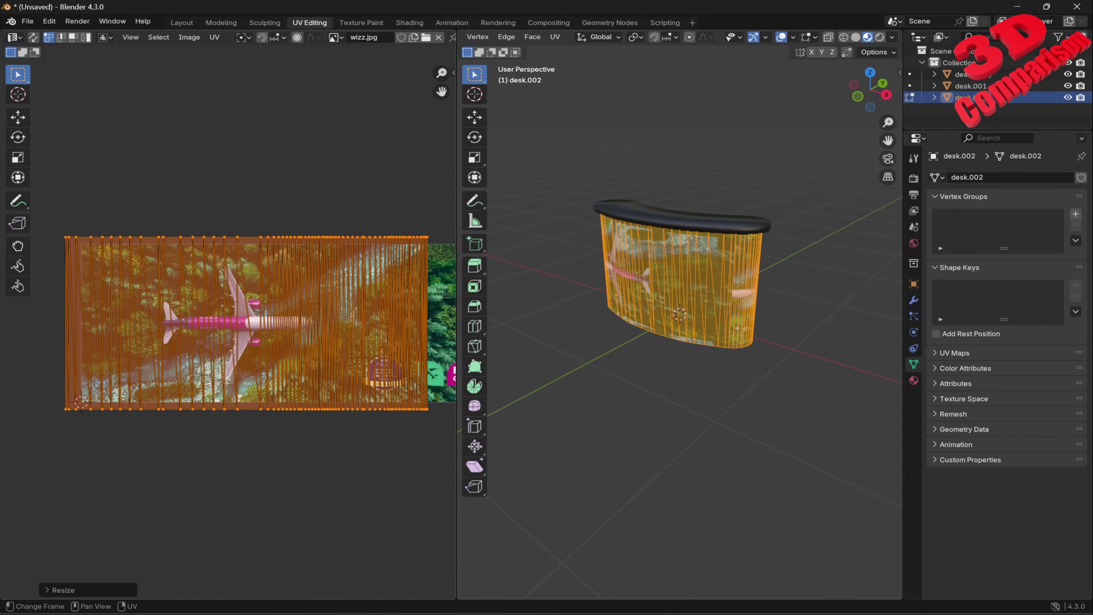
Move the UV islands over wizz.jpg so their left edge lies just inside the image and the plane is covered.
key("g")
left_click(258, 334)
scroll(228, 327, "down", 1)
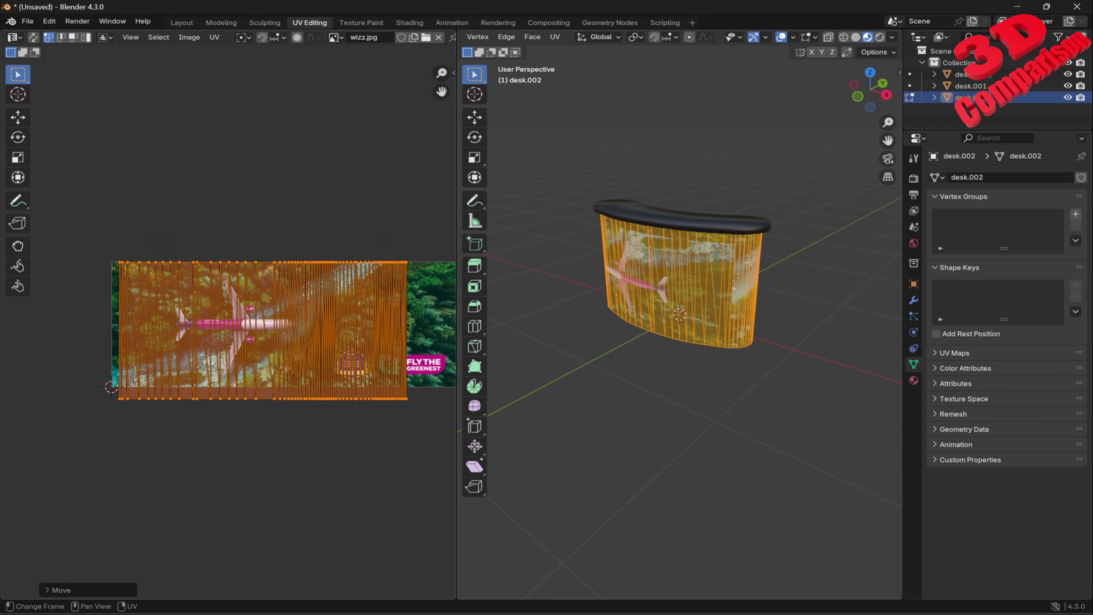
key("g")
left_click(291, 331)
scroll(228, 329, "down", 2)
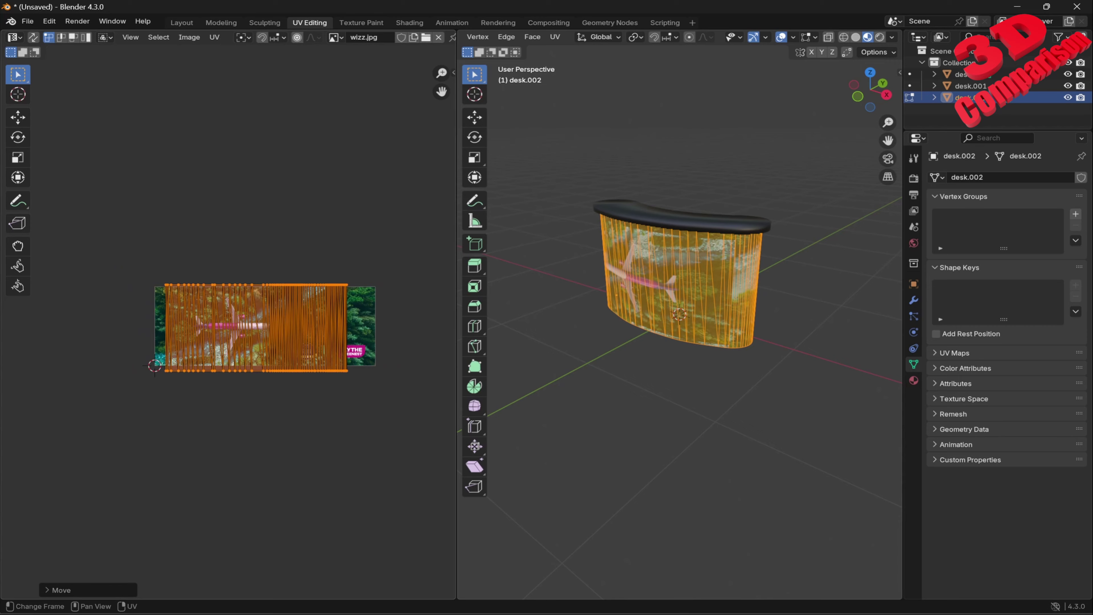
Widen the UV islands along X, shrink them uniformly, and reposition them so they fit inside wizz.jpg's borders.
key("s")
key("x")
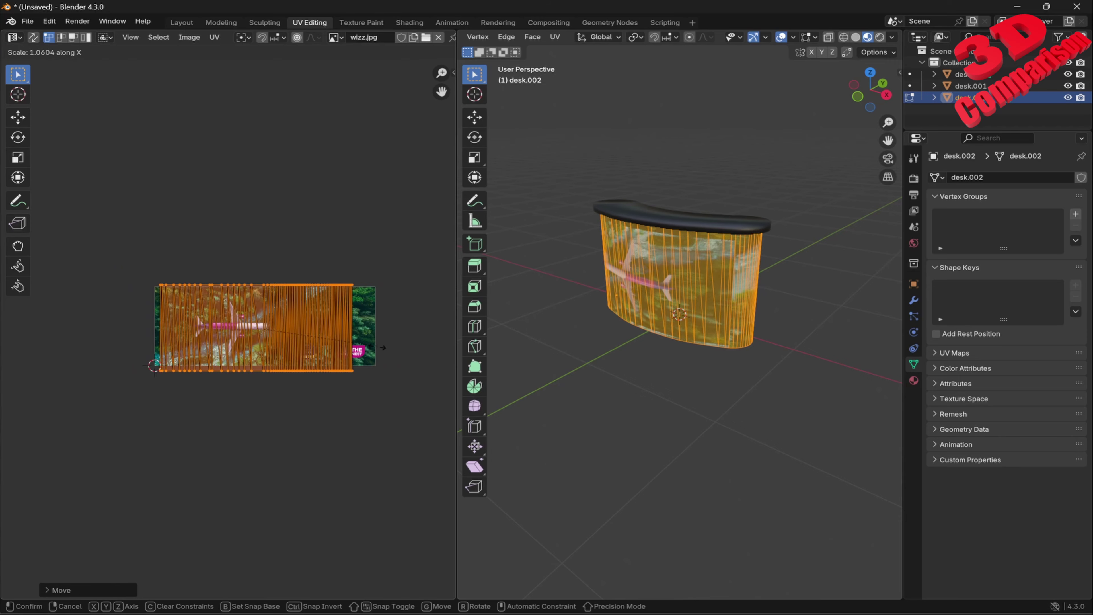
left_click(395, 349)
key("s")
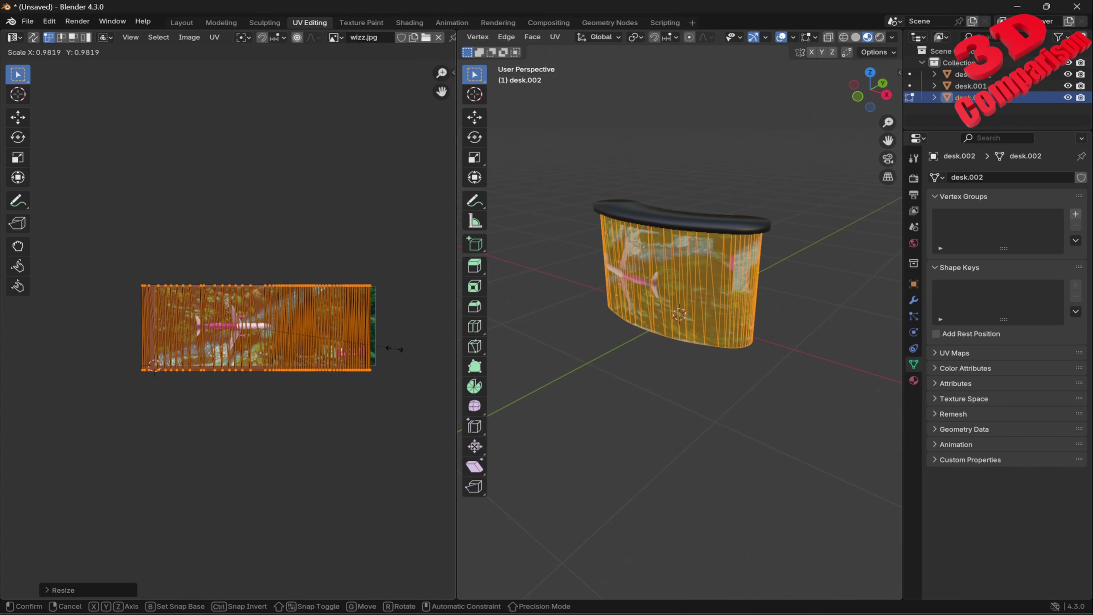
left_click(385, 346)
key("g")
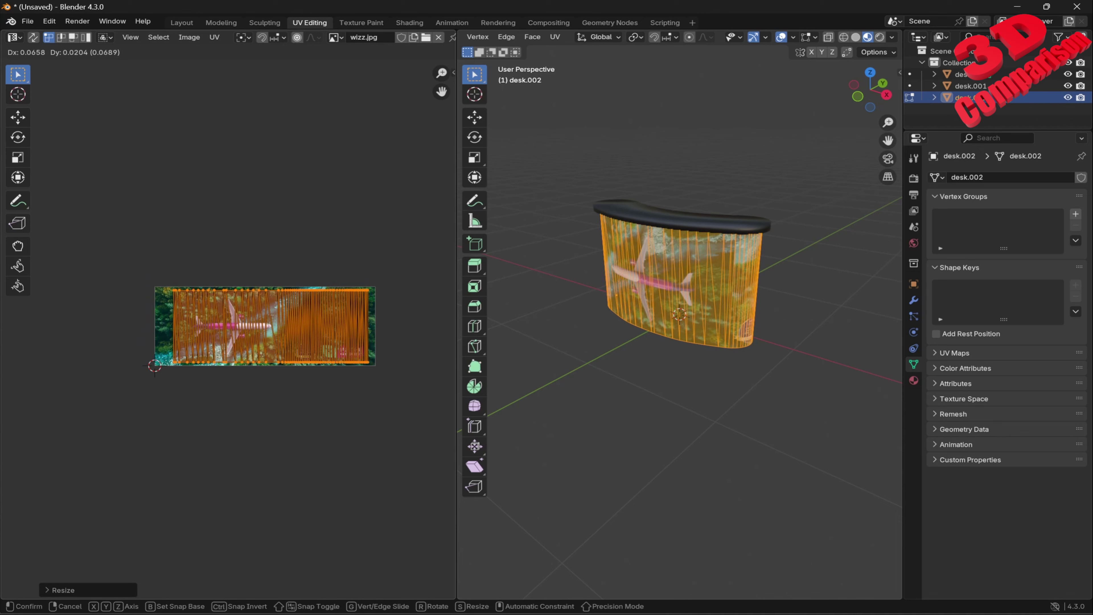
key("Return")
Deselect the mesh and examine how the graphic wraps around the counter from several angles in the Layout workspace.
middle_click_drag(646, 327, 732, 313)
middle_click_drag(658, 382, 614, 380)
key("alt+a")
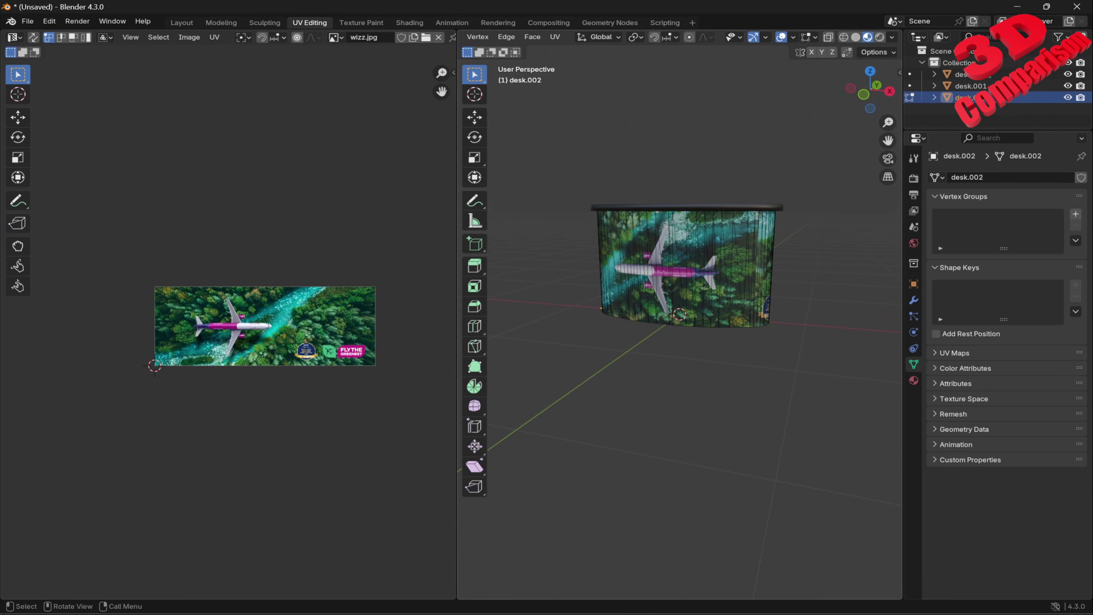
left_click(182, 22)
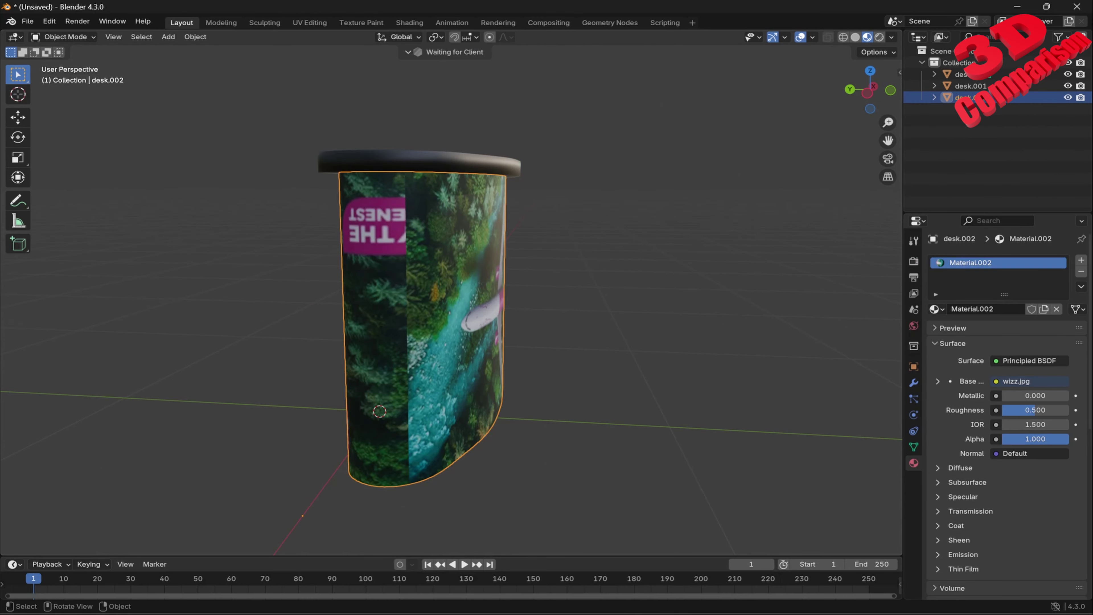
middle_click_drag(560, 327, 396, 328)
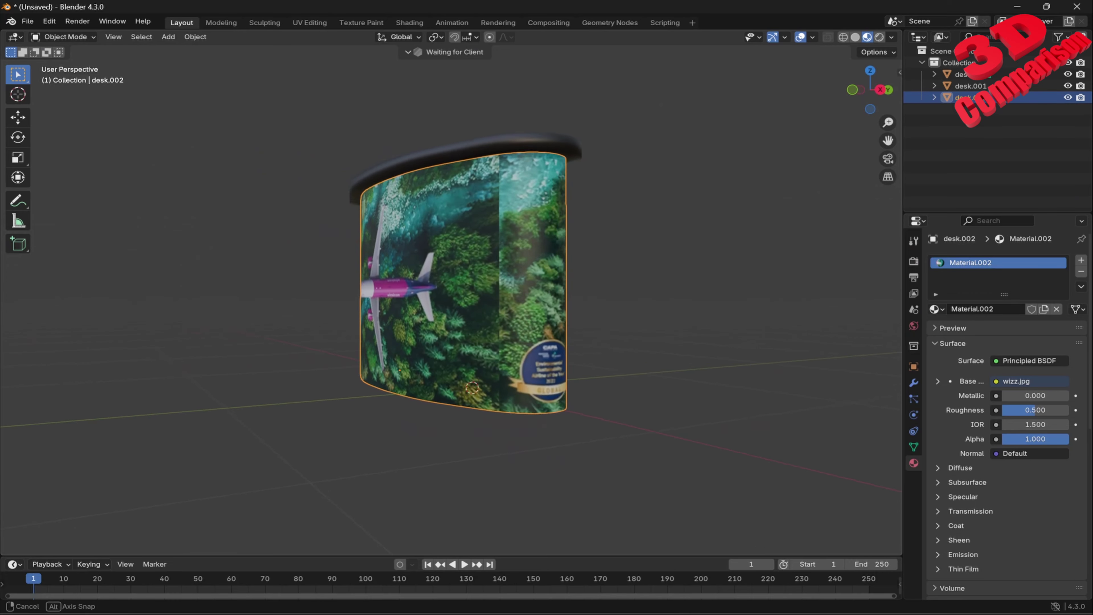
middle_click_drag(387, 377, 558, 396)
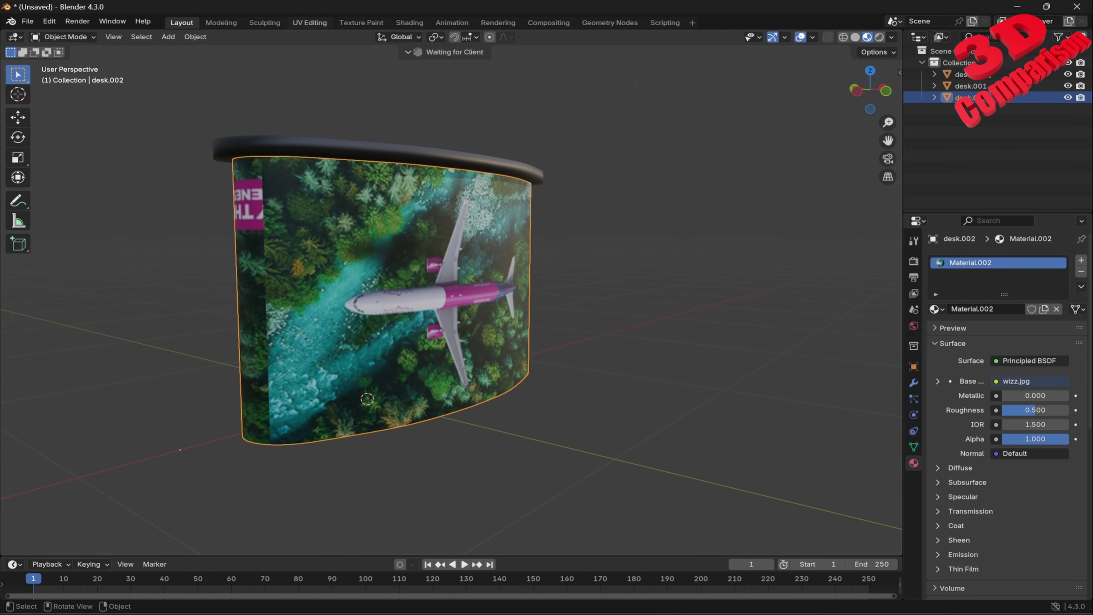
Back in UV Editing, select all UVs, widen them slightly along X, and shift them to cover nearly the full image width.
left_click(309, 23)
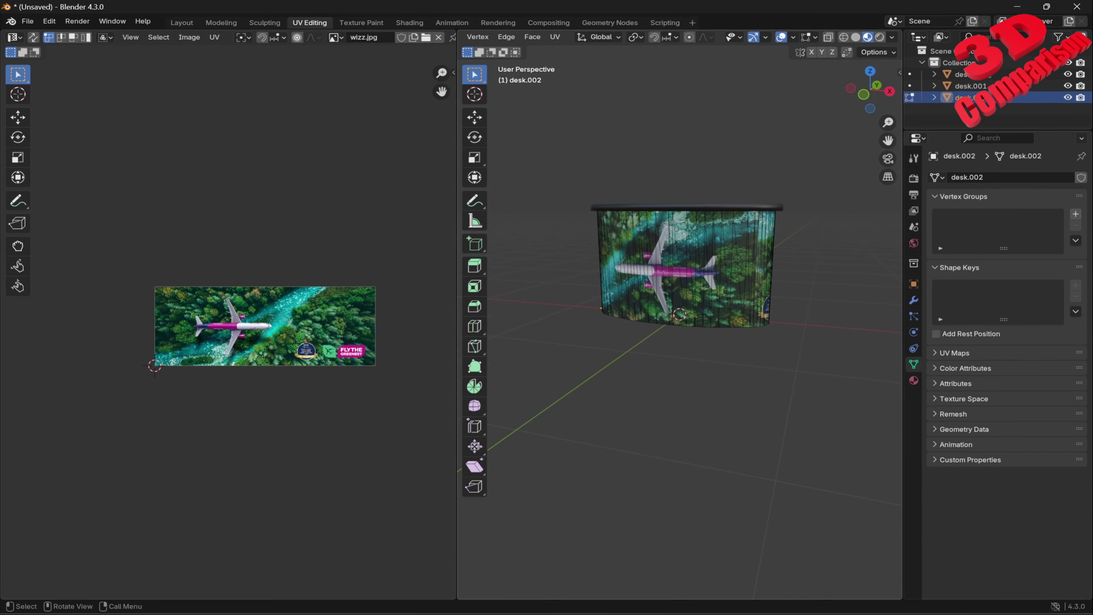
scroll(680, 314, "up", 2)
key("a")
scroll(228, 328, "up", 3)
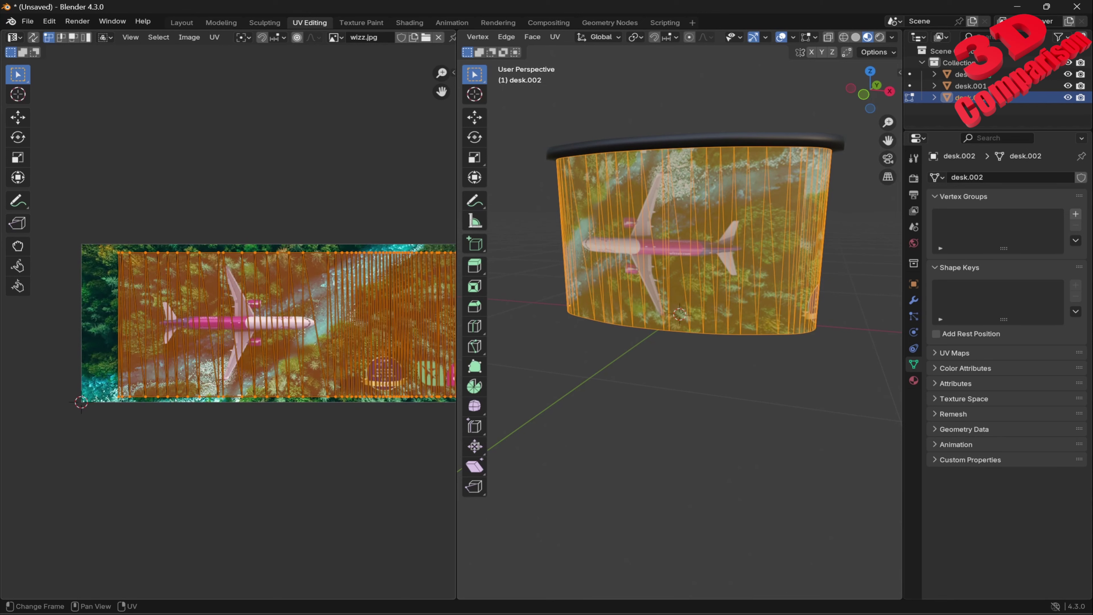
scroll(226, 329, "down", 2)
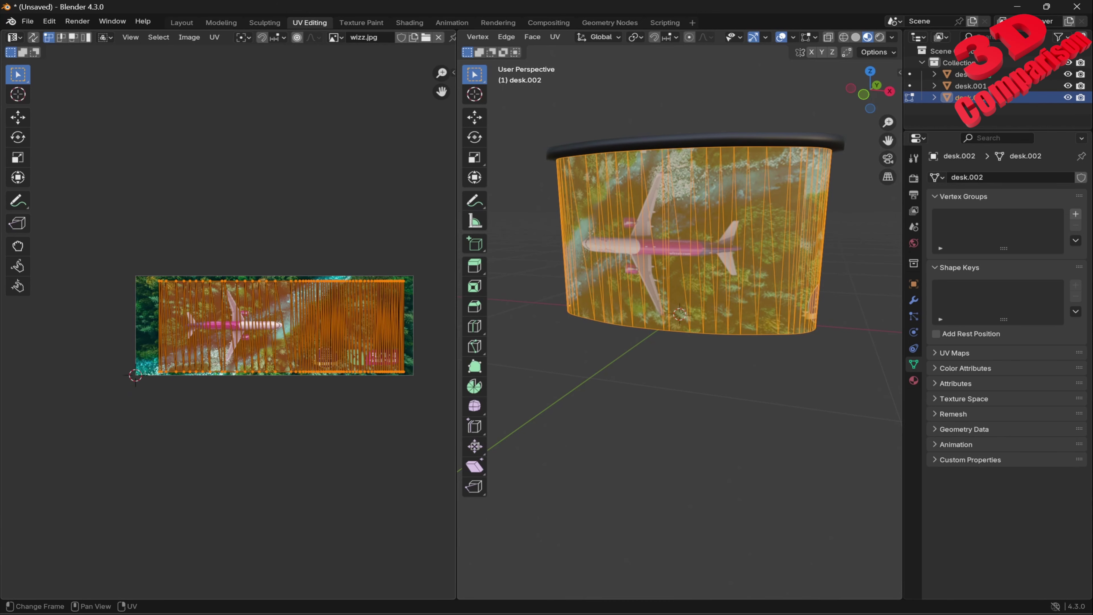
middle_click_drag(274, 325, 245, 339)
key("s")
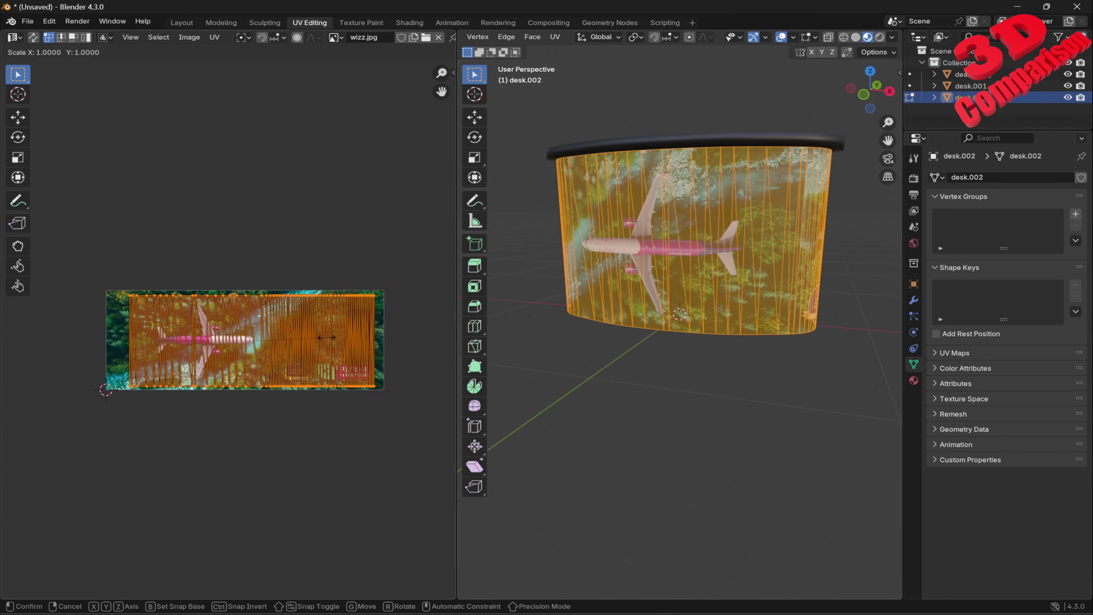
key("x")
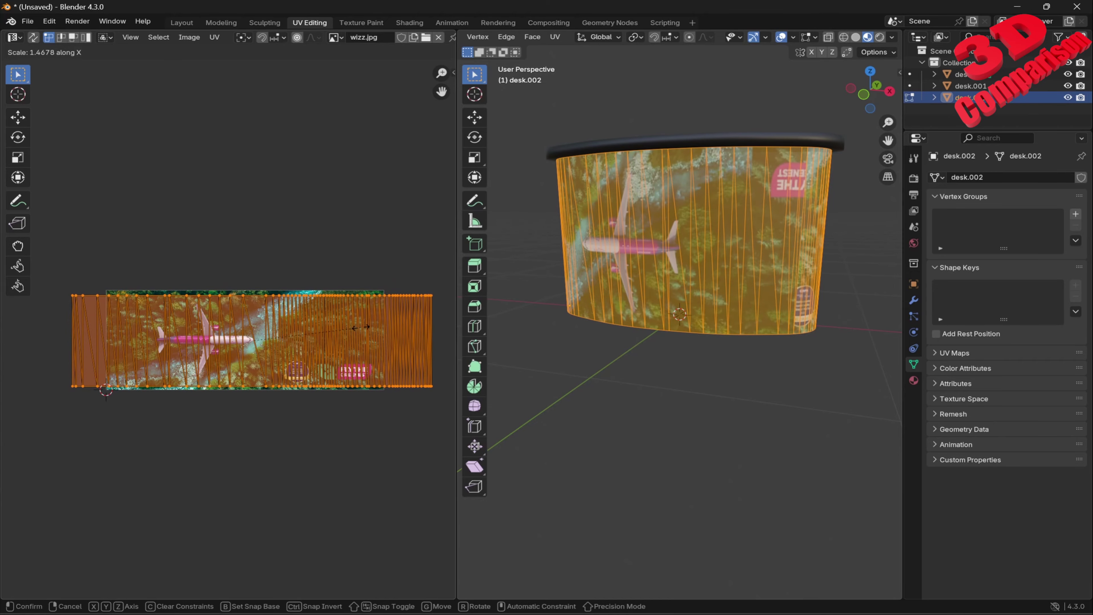
left_click(331, 325)
key("g")
left_click(322, 327)
key("r")
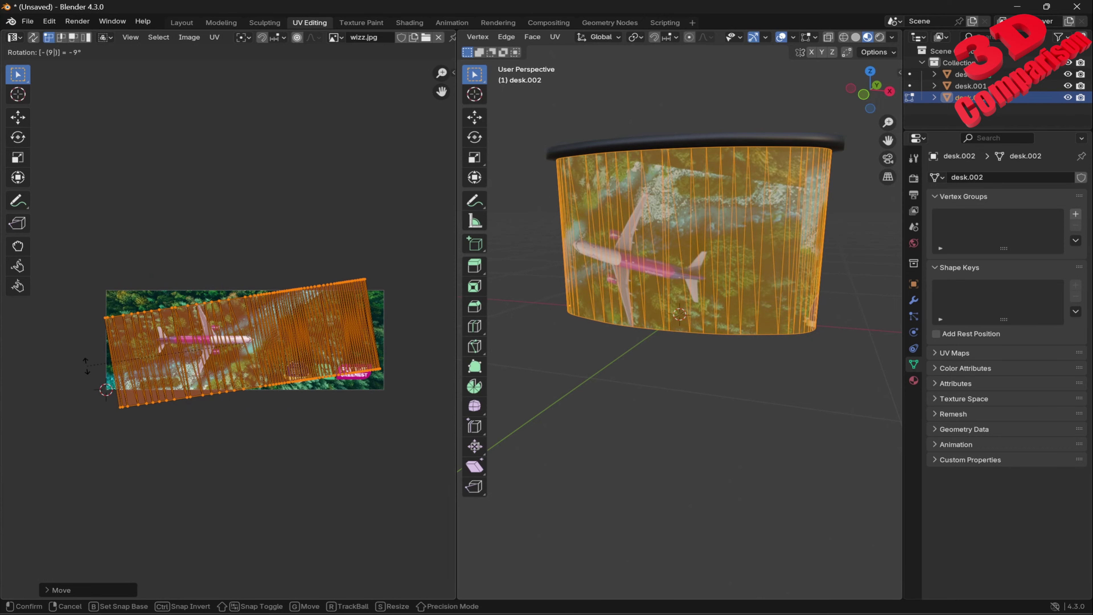
key("Return")
key("ctrl+z")
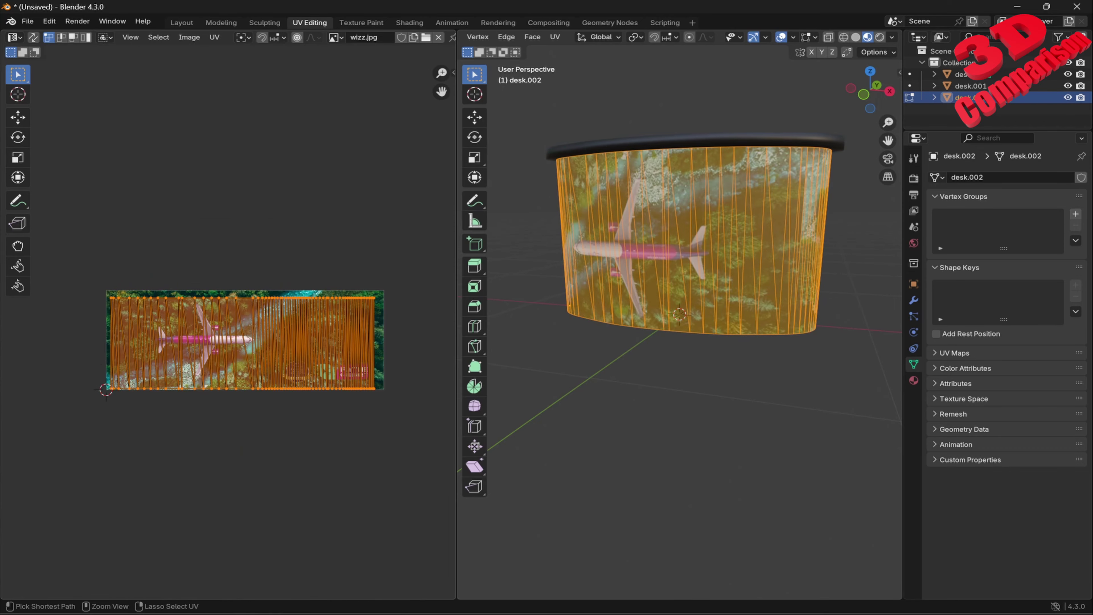
Rotate the UV islands by half a turn, shift them slightly up and right within wizz.jpg, and check the counter's side.
key("r")
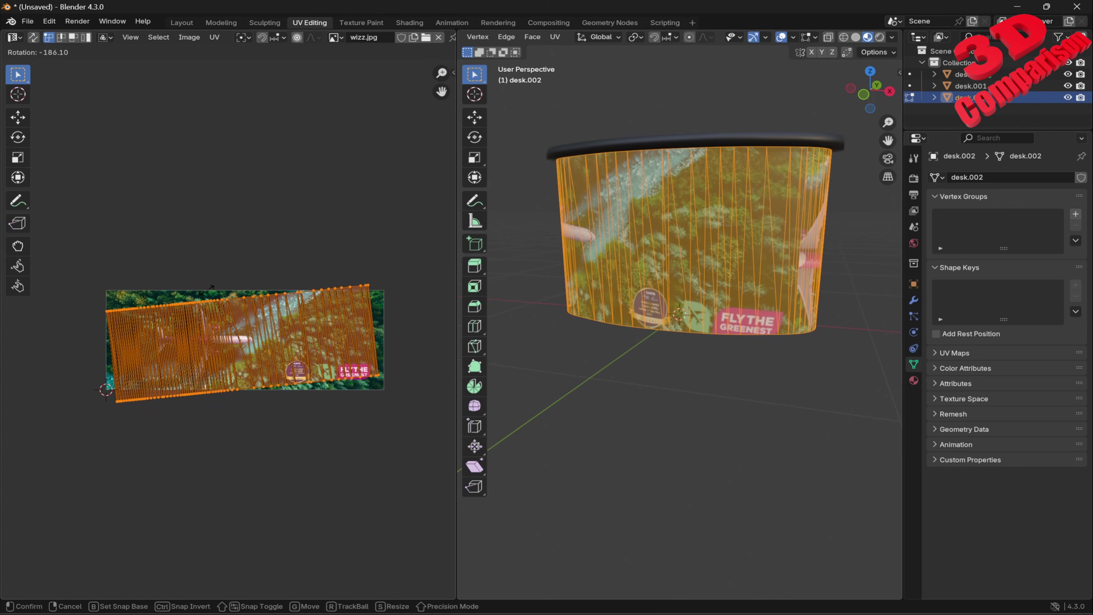
key("Return")
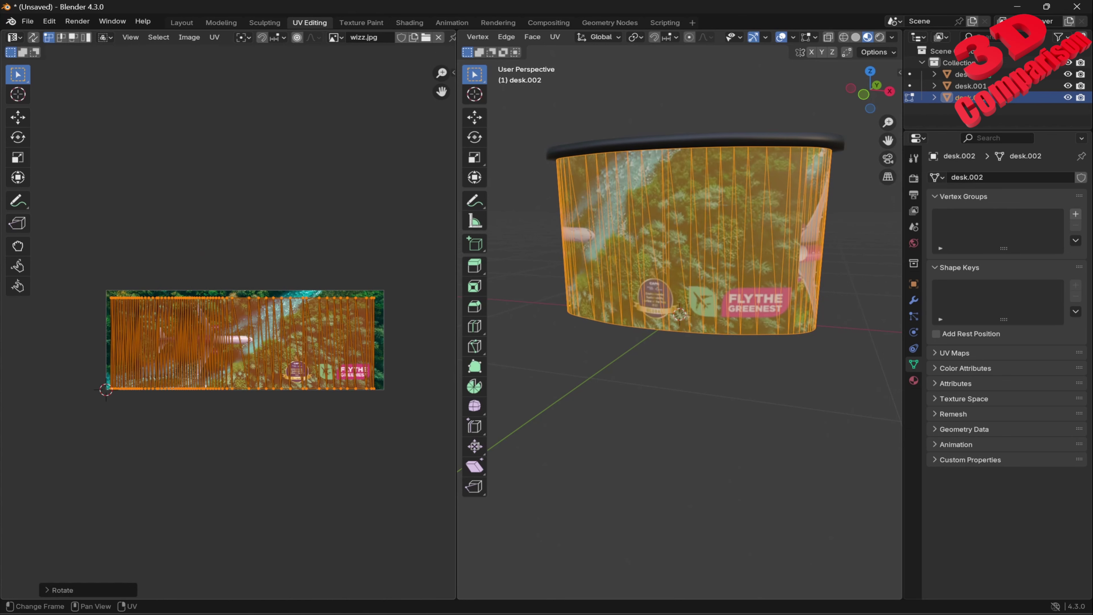
key("g")
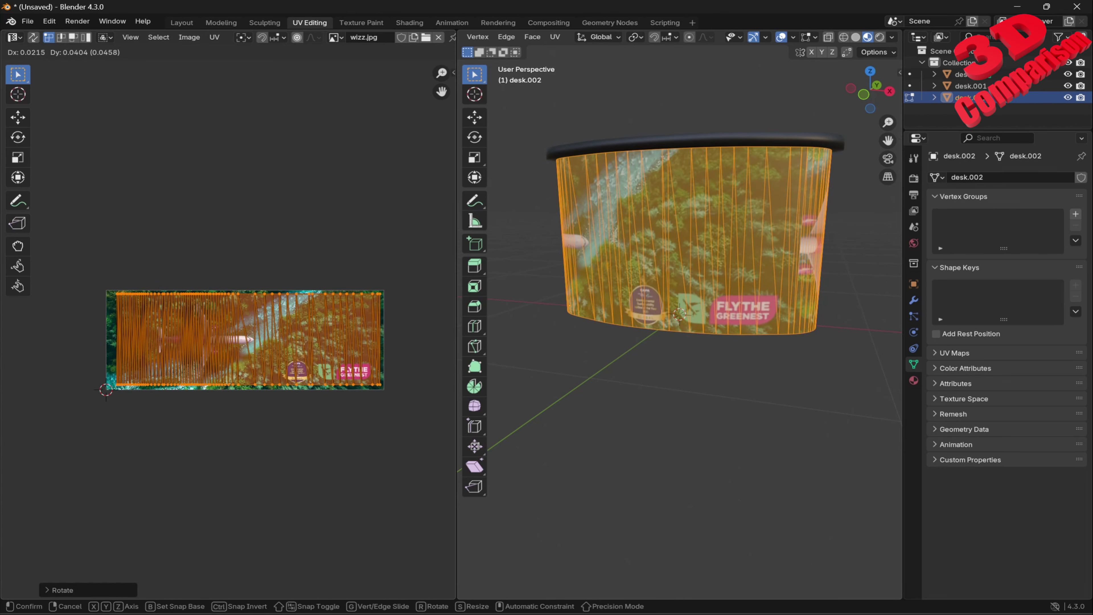
key("Return")
middle_click_drag(688, 259, 616, 268)
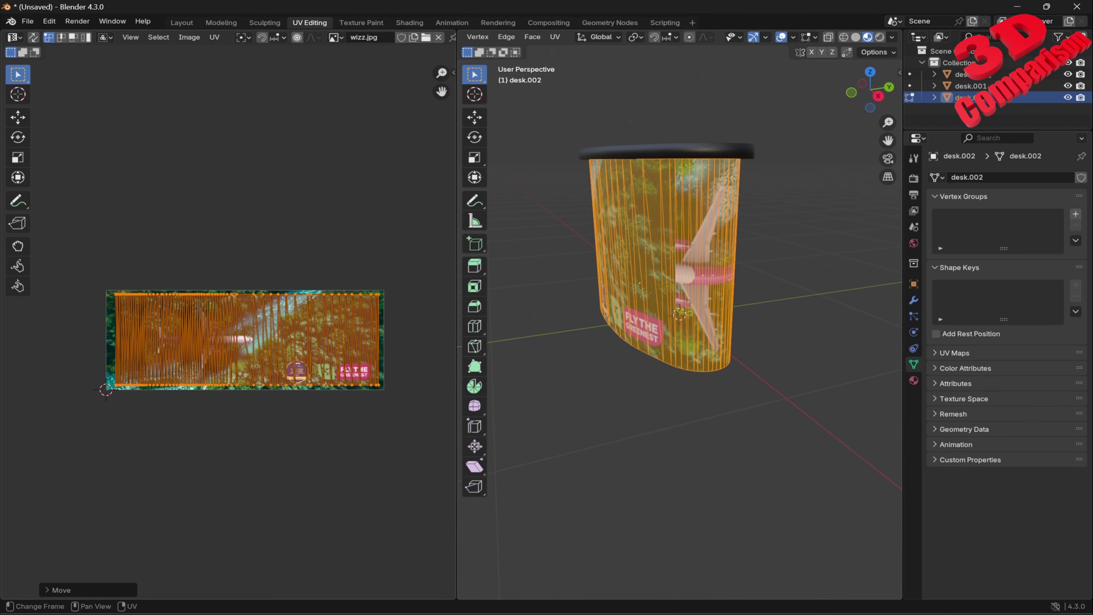
Select the whole body mesh and unwrap its UVs again with the Angle Based method.
key("u")
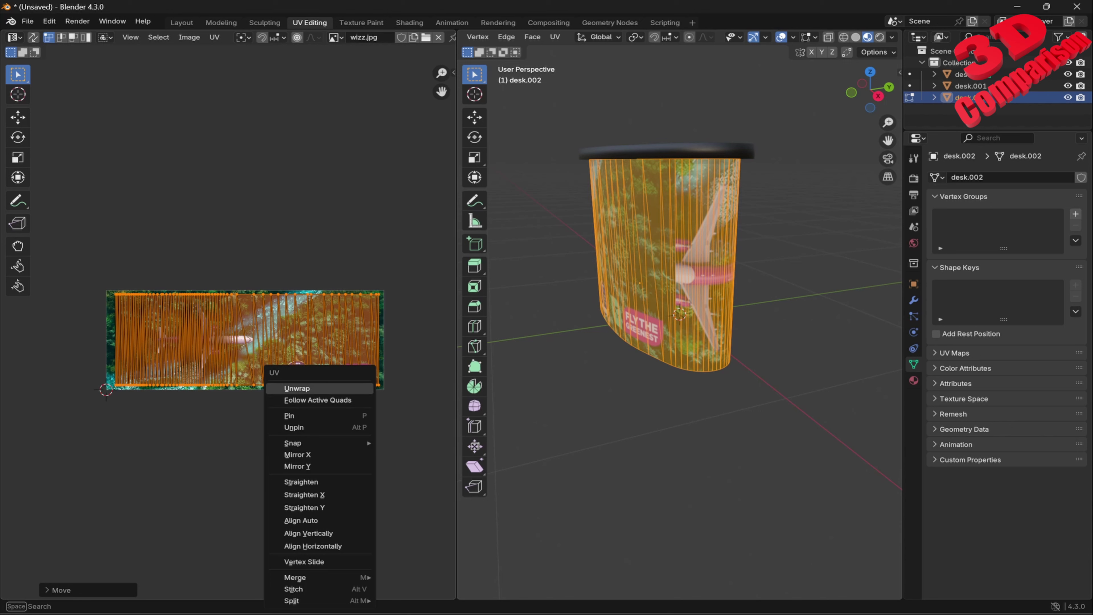
key("Return")
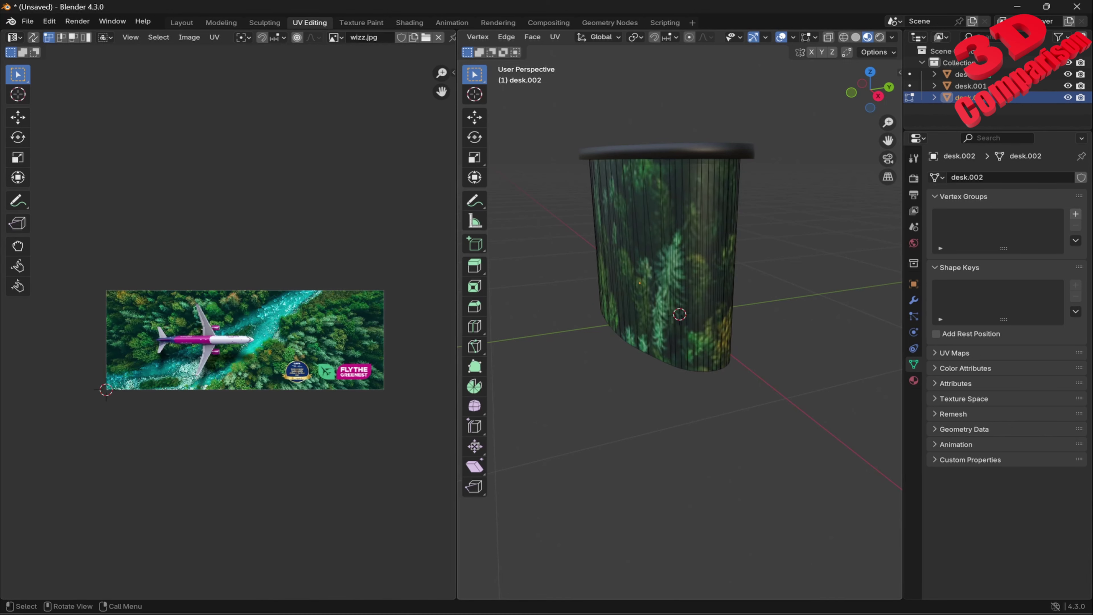
key("a")
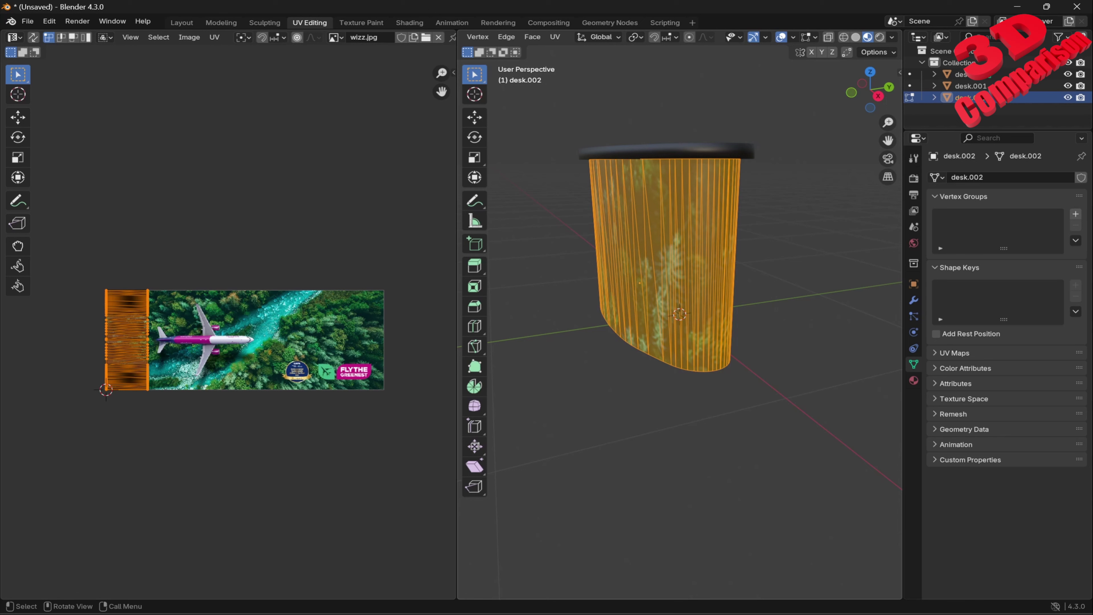
key("u")
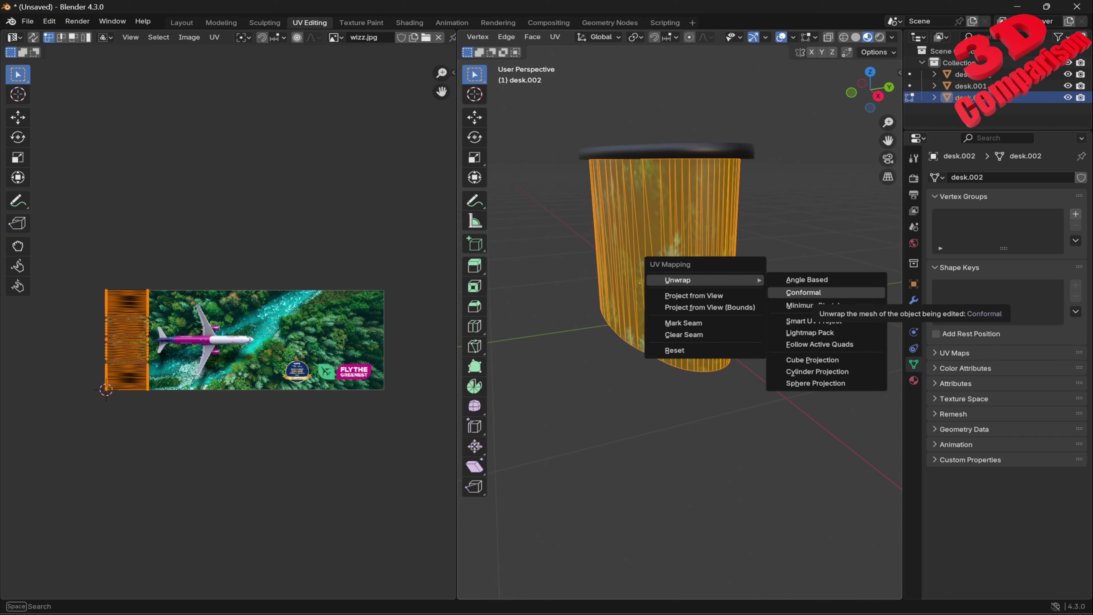
left_click(807, 280)
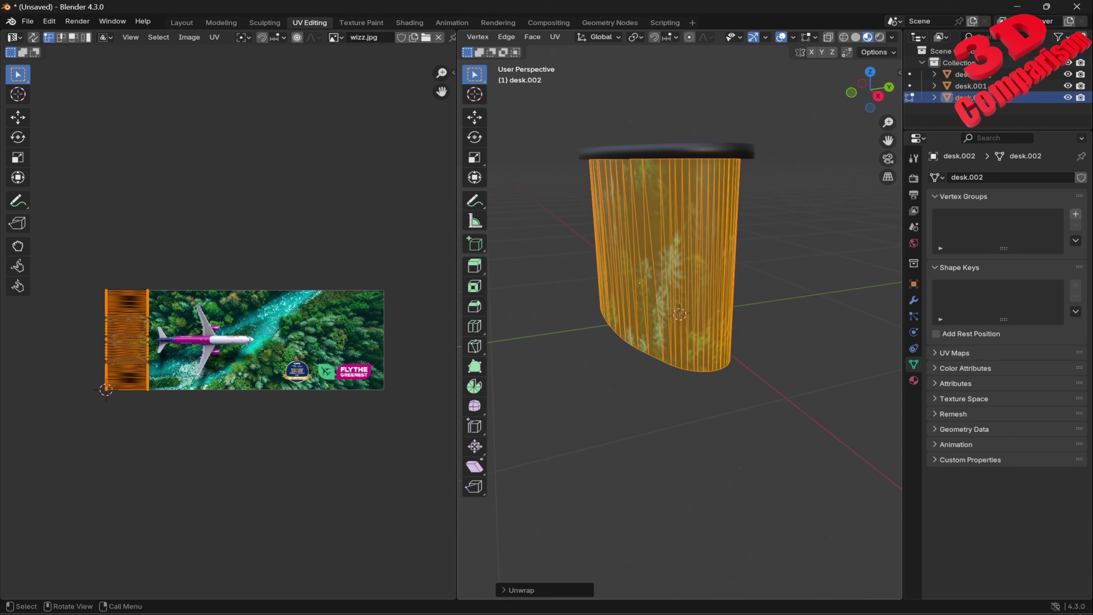
Turn the UV islands by about a quarter turn so they lie lengthwise, and move and enlarge them to nearly fill wizz.jpg.
key("r")
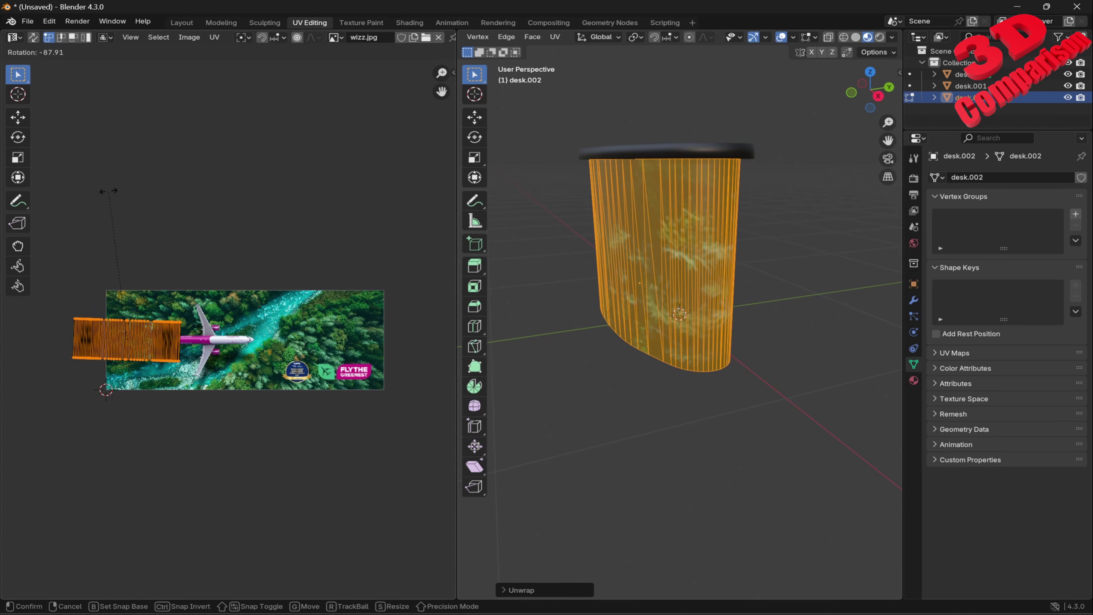
left_click(108, 190)
key("g")
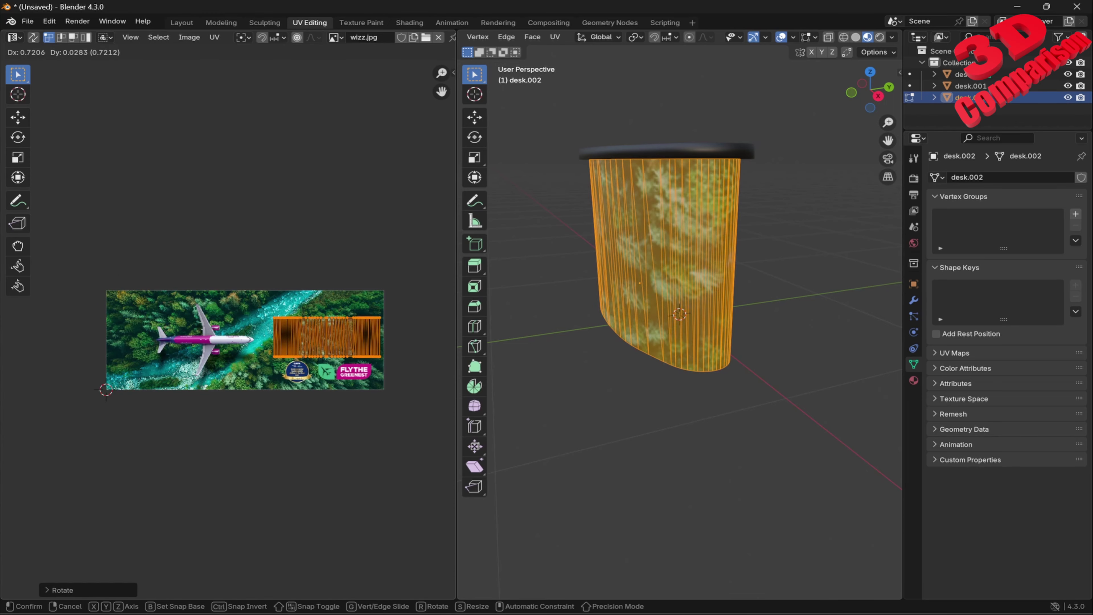
left_click(210, 193)
key("s")
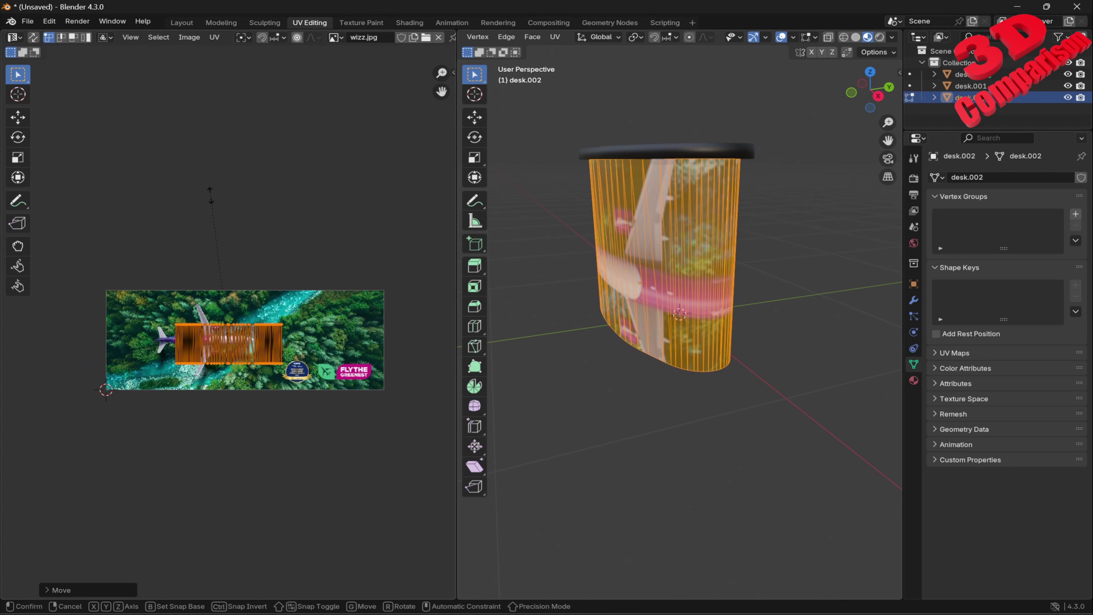
left_click(61, 79)
Shift the UV islands toward the right edge of wizz.jpg and rotate them by 180 degrees.
key("g")
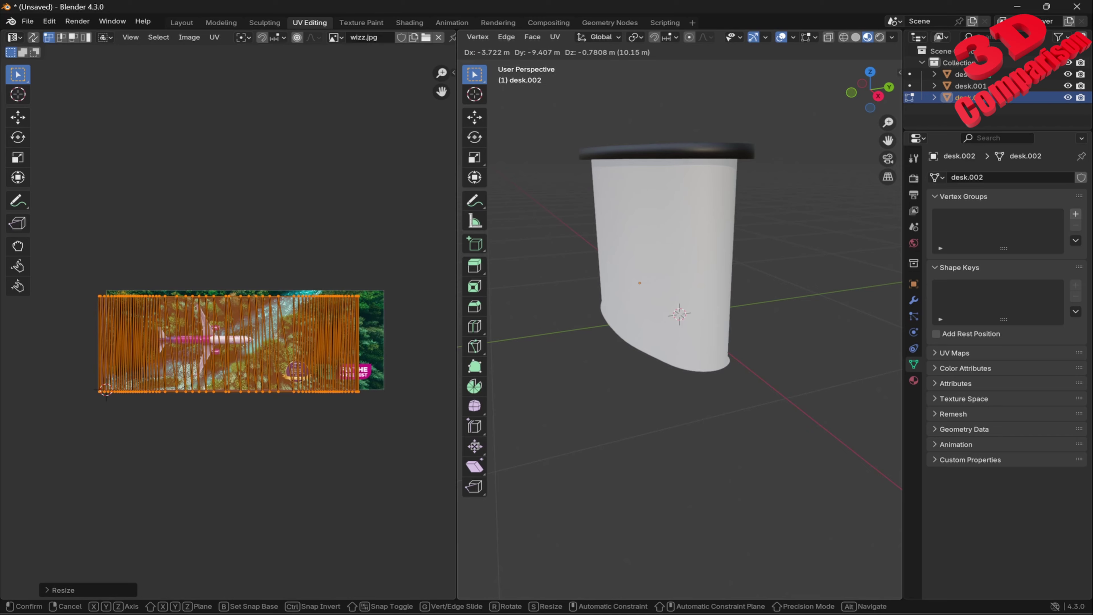
key("Escape")
key("g")
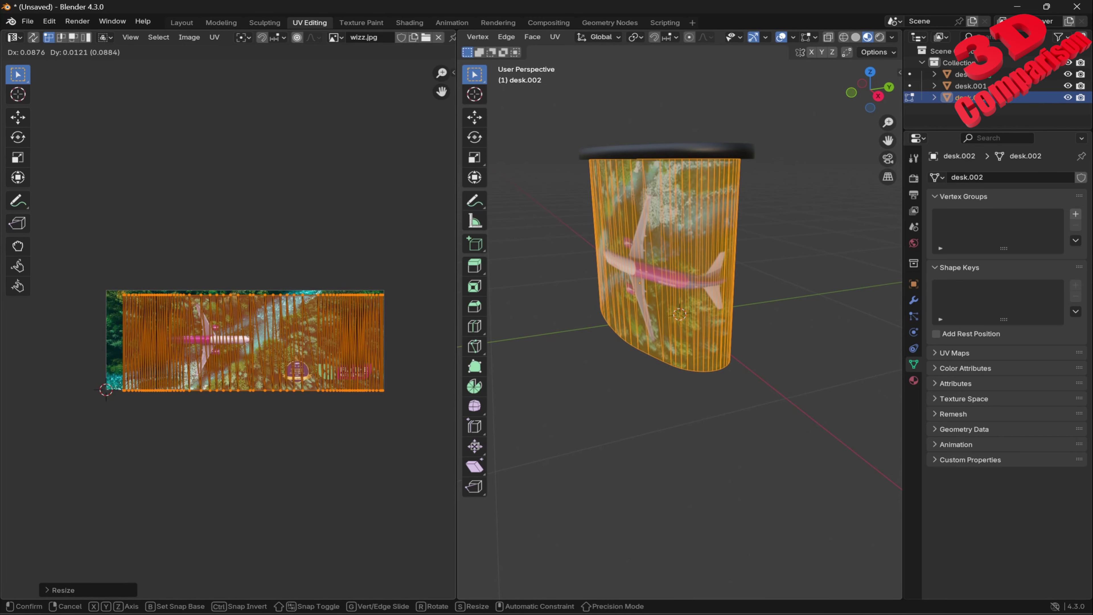
left_click(267, 345)
middle_click_drag(672, 276, 646, 279)
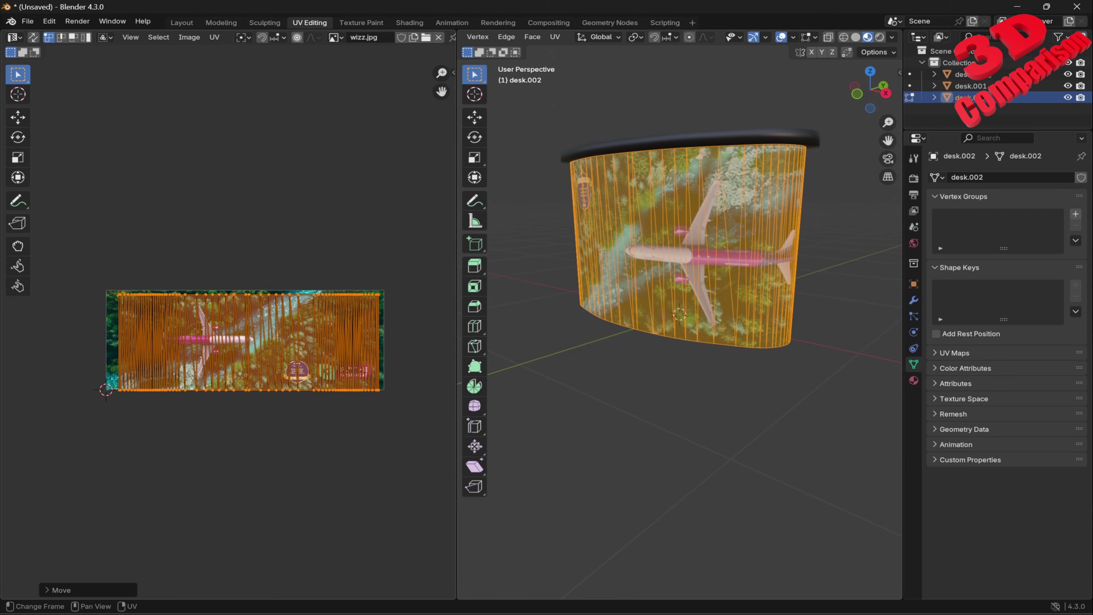
key("r")
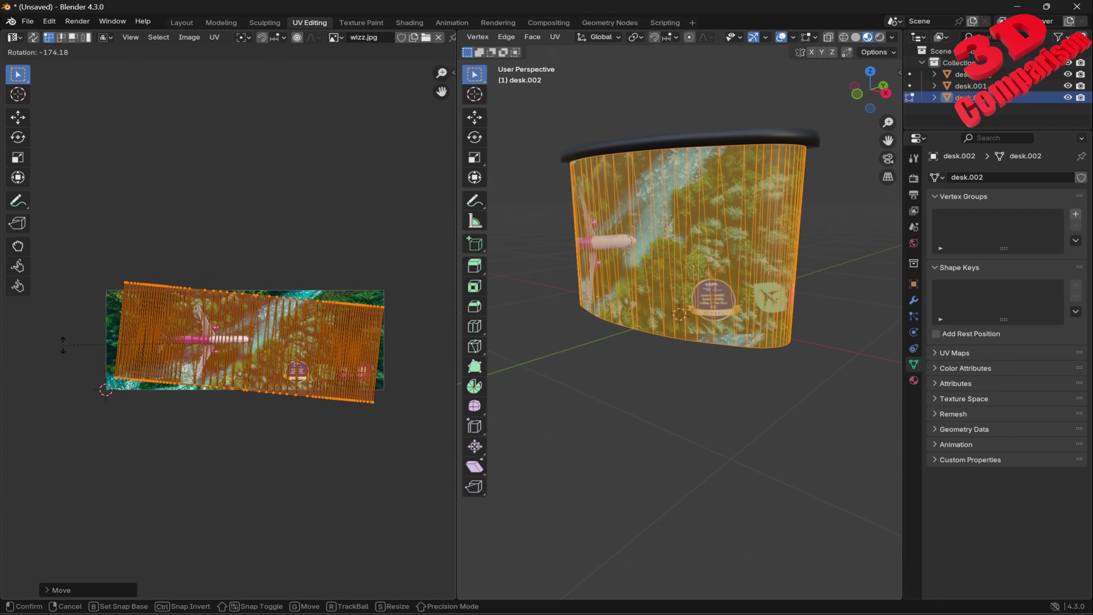
type("180")
key("Return")
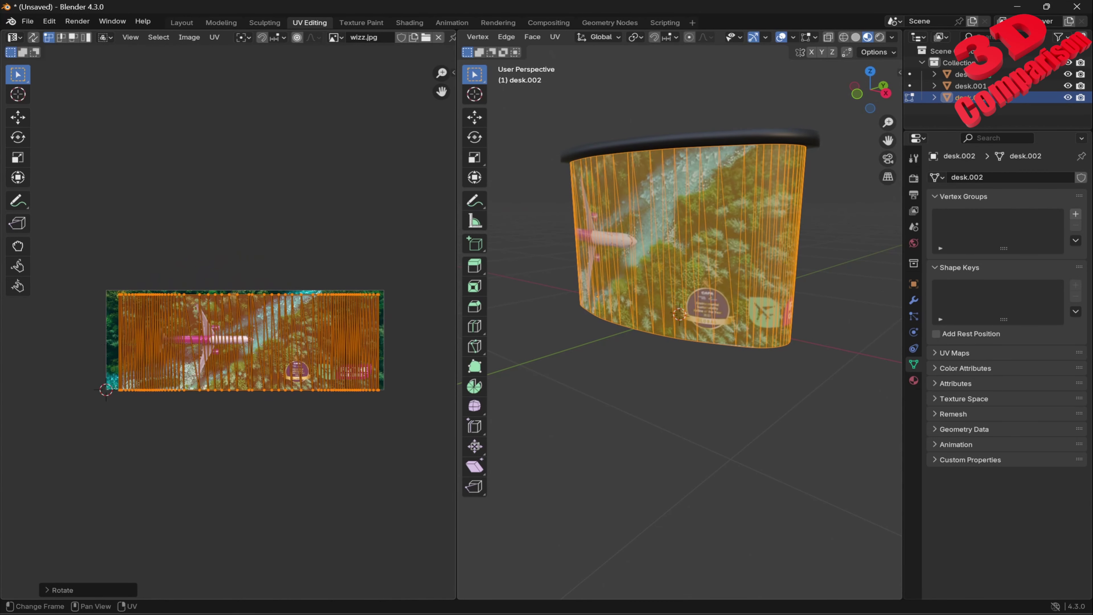
Deselect the mesh and examine the graphic on the counter's front and back in the Layout workspace.
middle_click_drag(624, 279, 691, 280)
key("alt+a")
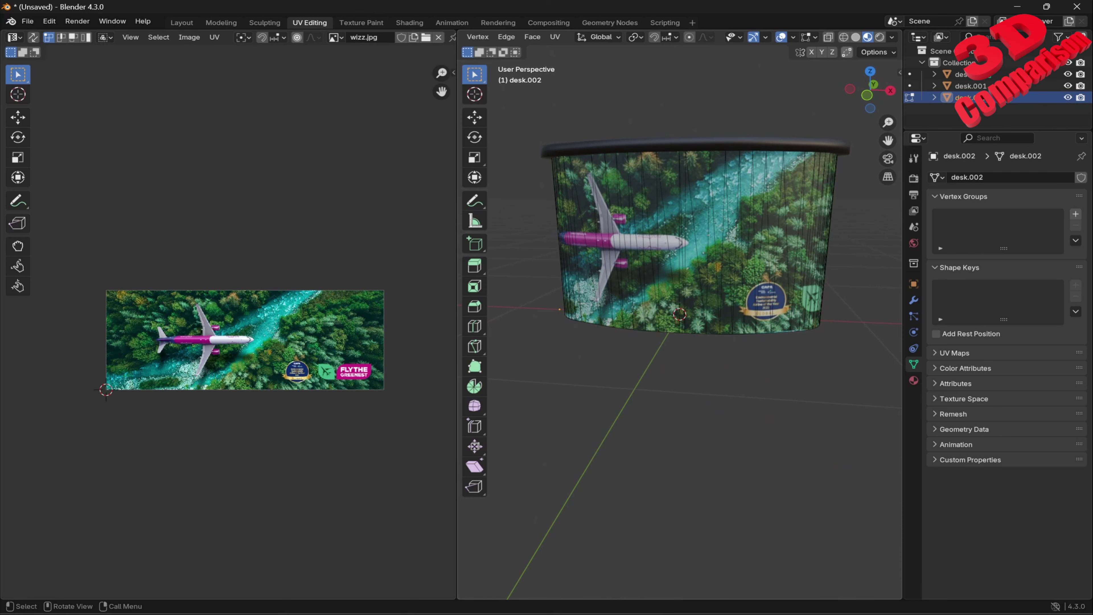
left_click(181, 22)
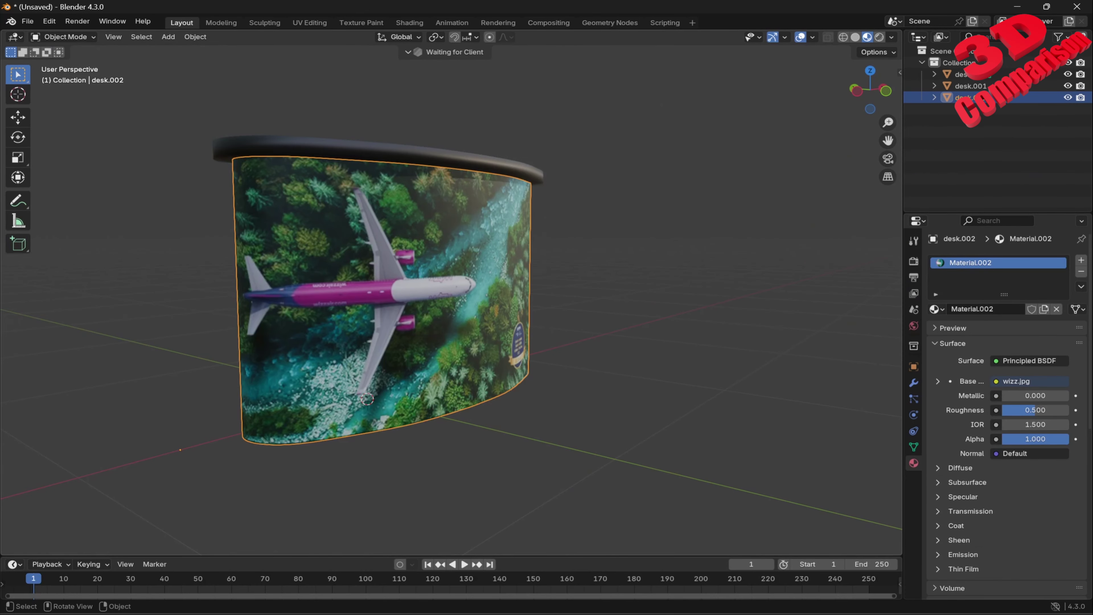
middle_click_drag(560, 302, 532, 309)
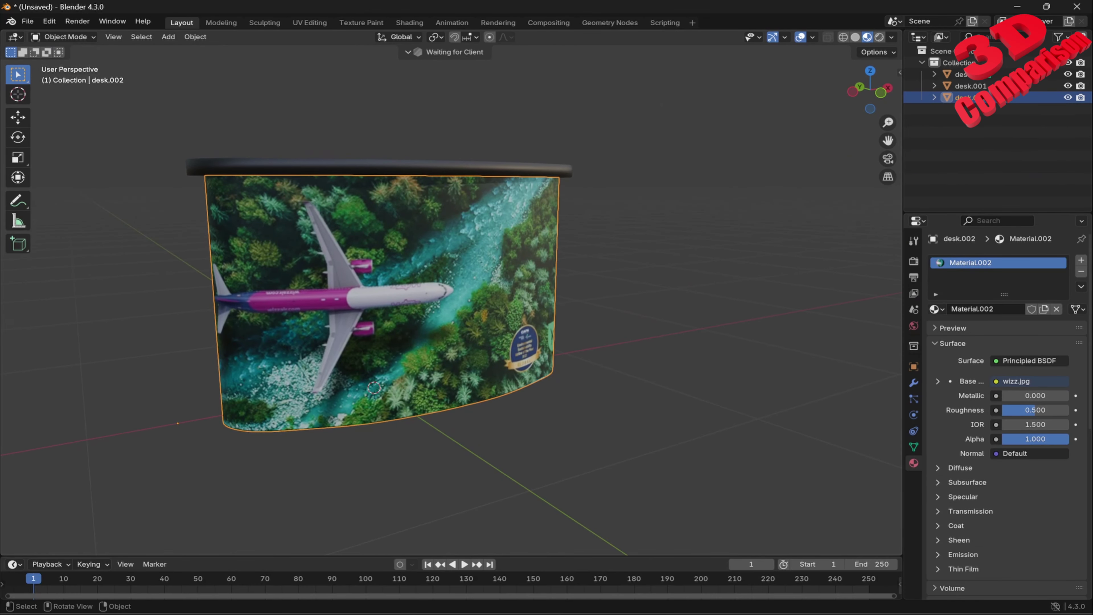
middle_click_drag(452, 301, 355, 301)
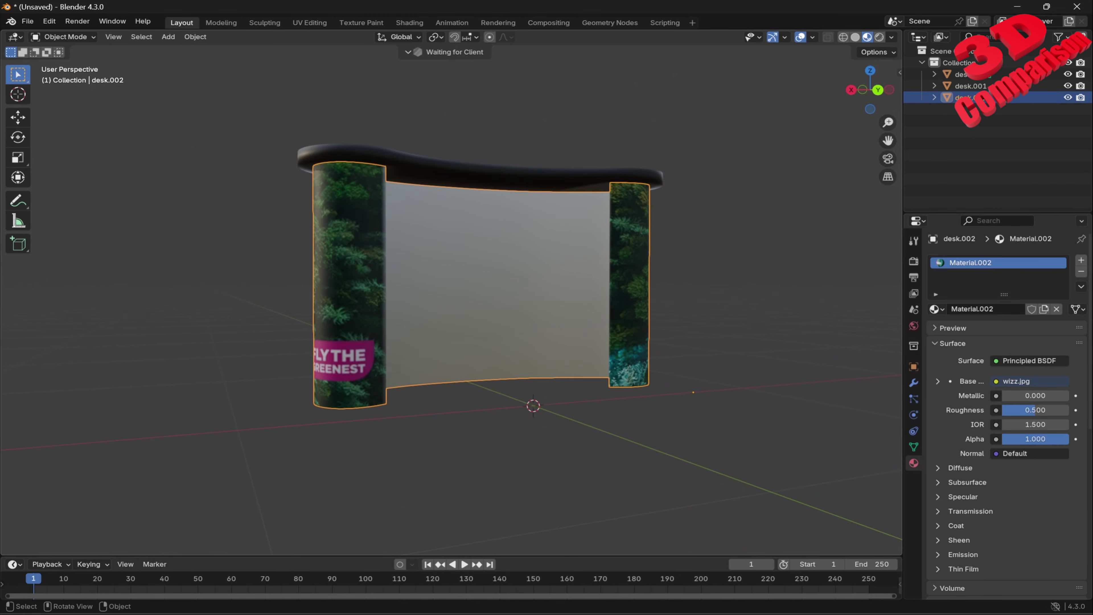
middle_click_drag(452, 301, 327, 302)
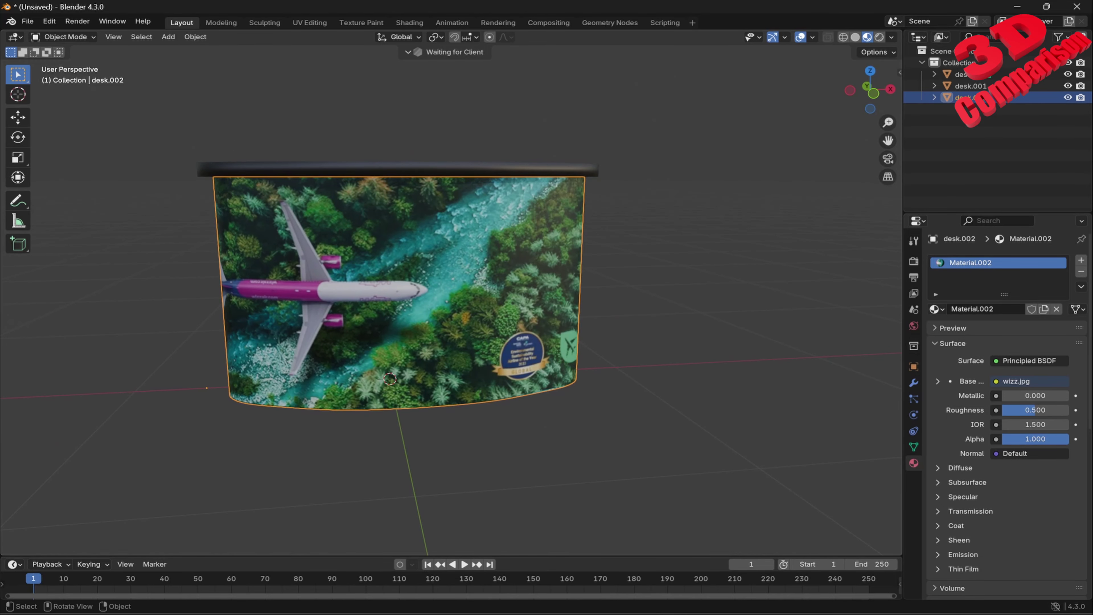
Back in UV Editing, select all UVs, narrow them slightly along X, and nudge them slightly left and up within wizz.jpg.
left_click(310, 22)
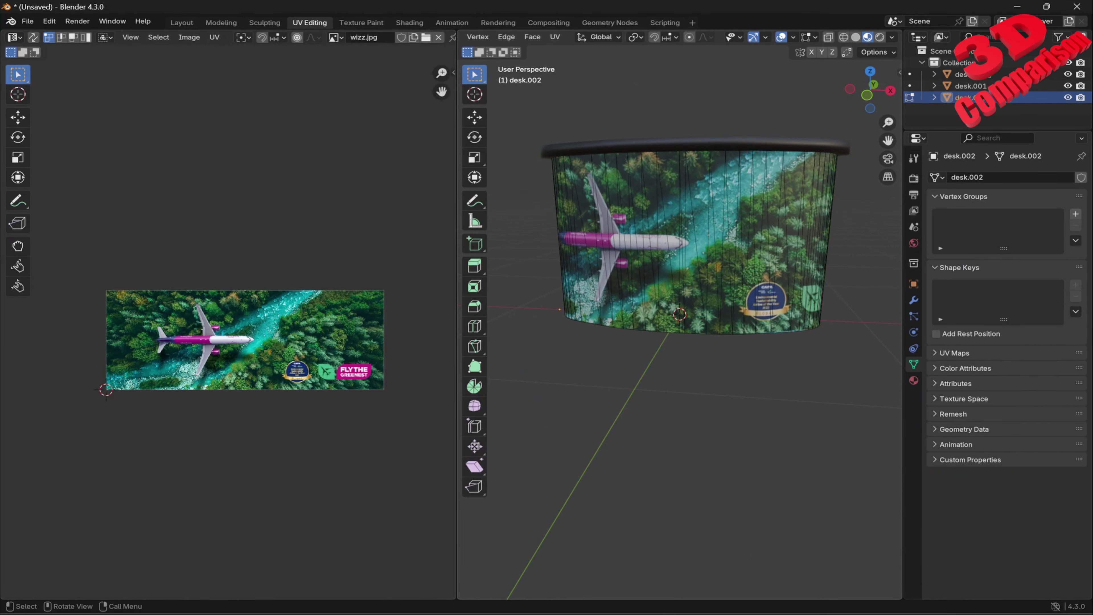
key("a")
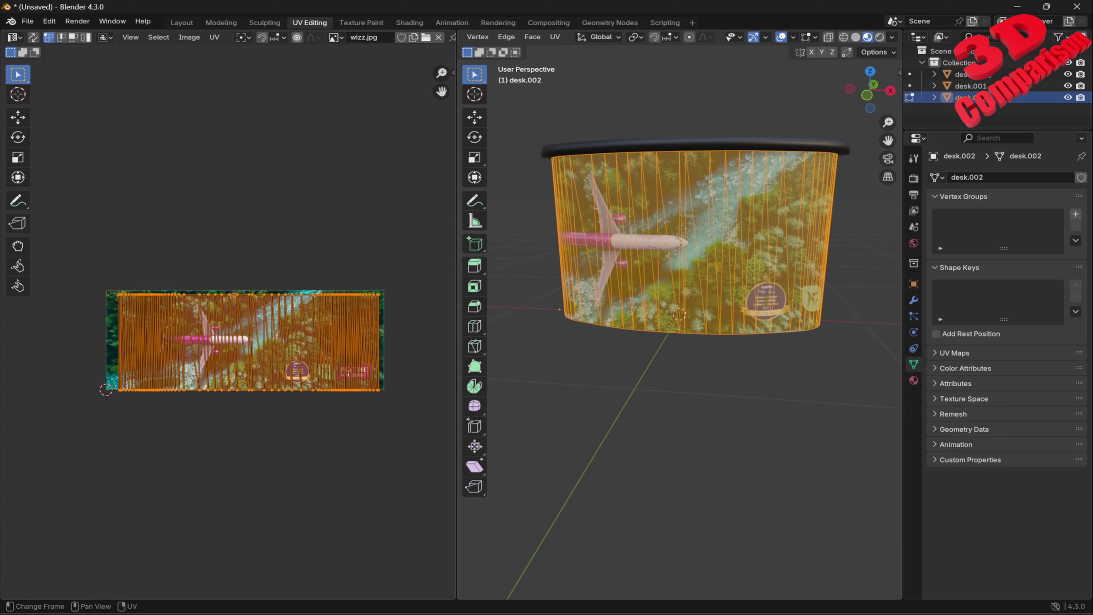
key("s")
key("x")
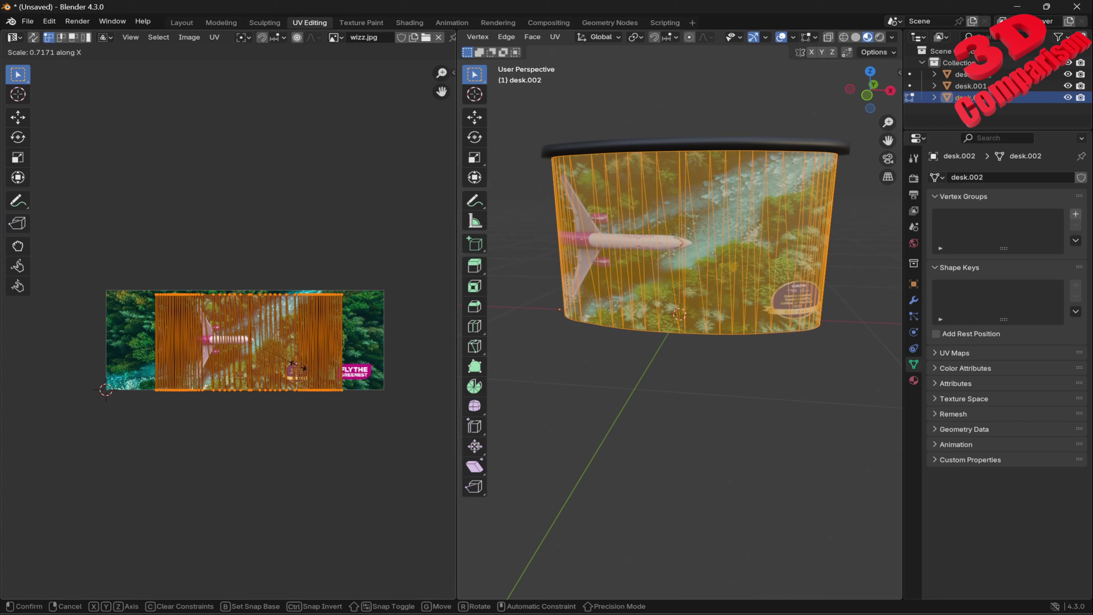
left_click(322, 361)
key("g")
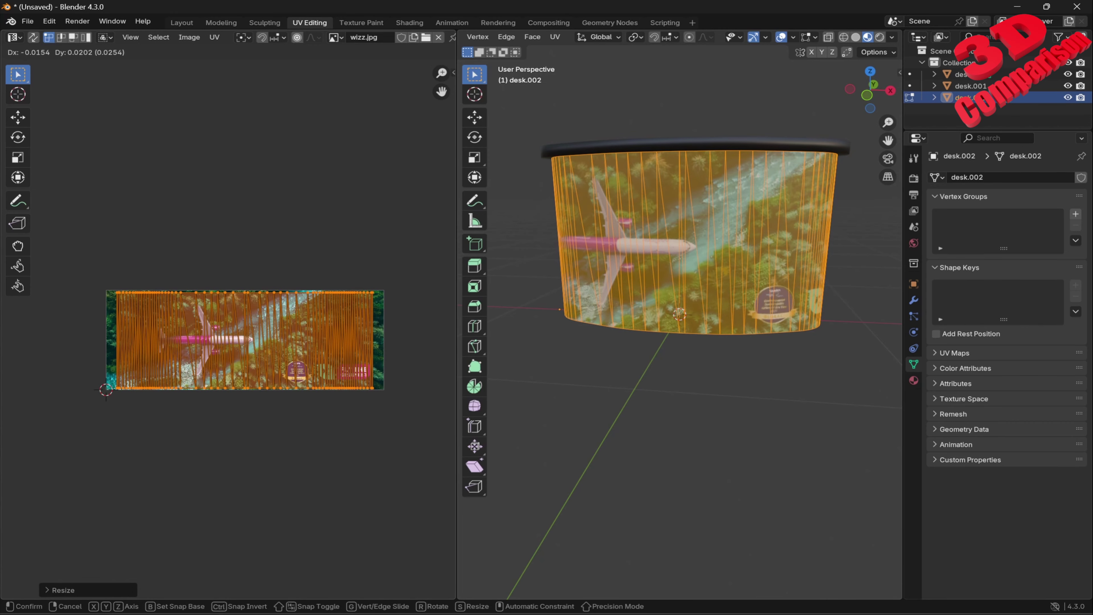
left_click(316, 357)
Narrow all UV islands further along X and shift them right by about 0.06, leaving image margins on both sides.
left_click(753, 400)
middle_click_drag(753, 400, 705, 401)
key("a")
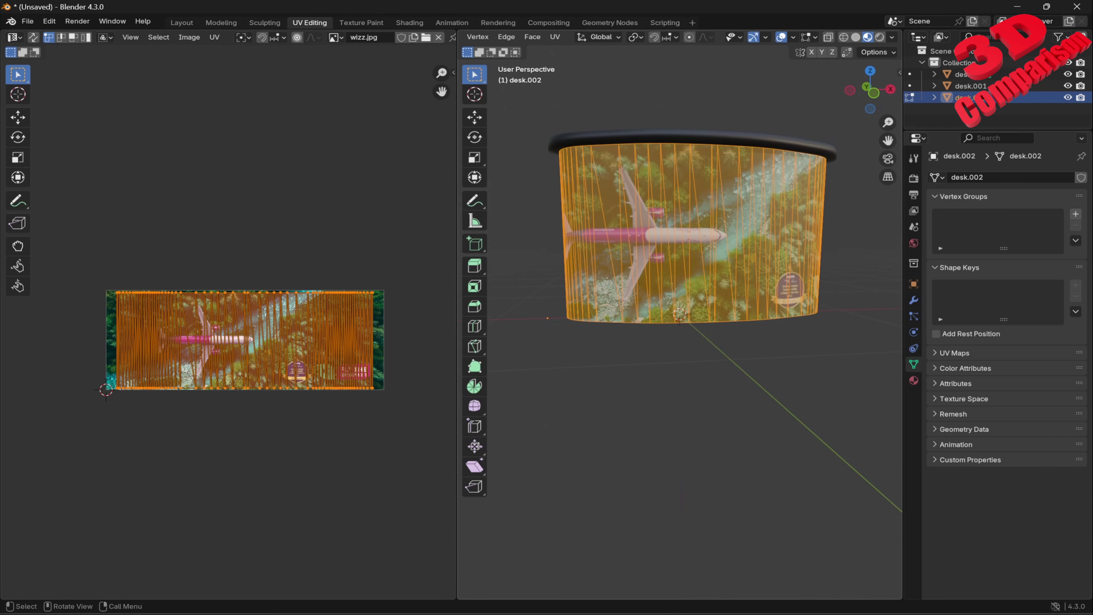
key("s")
key("x")
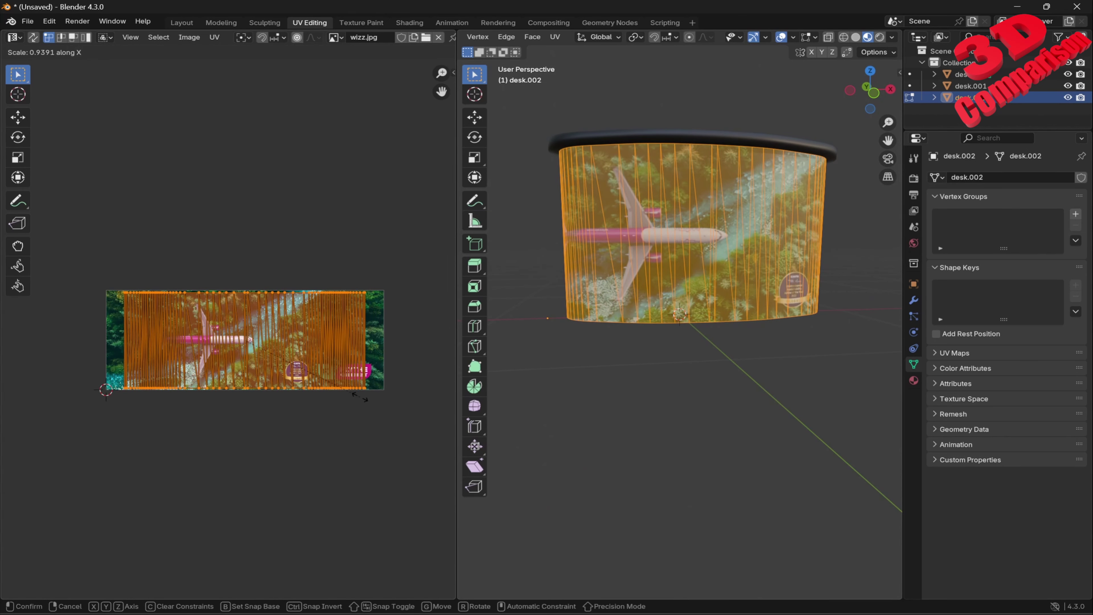
key("Return")
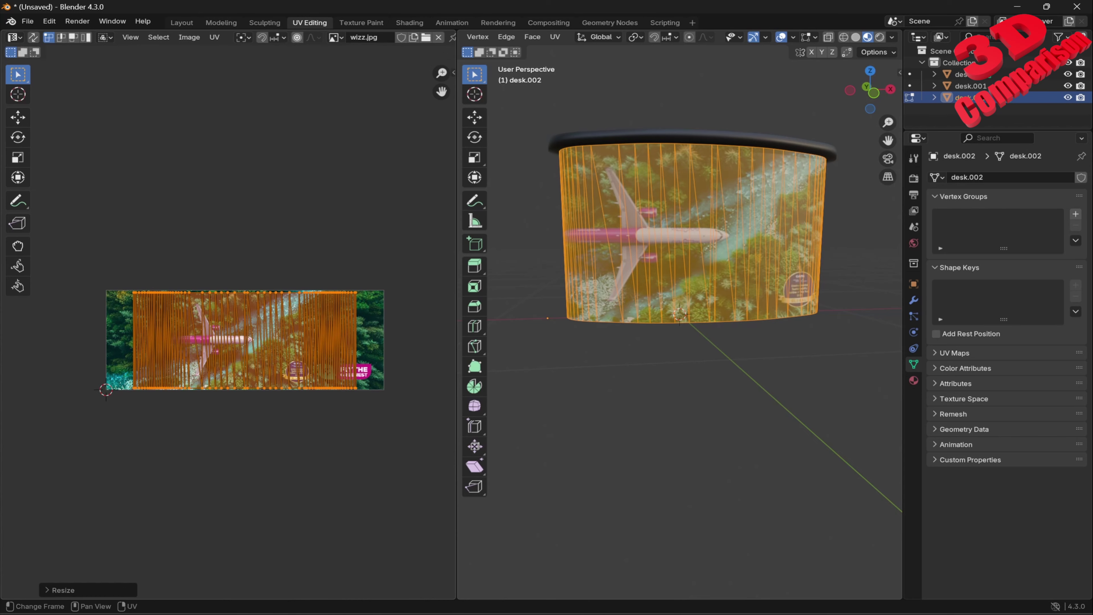
key("g")
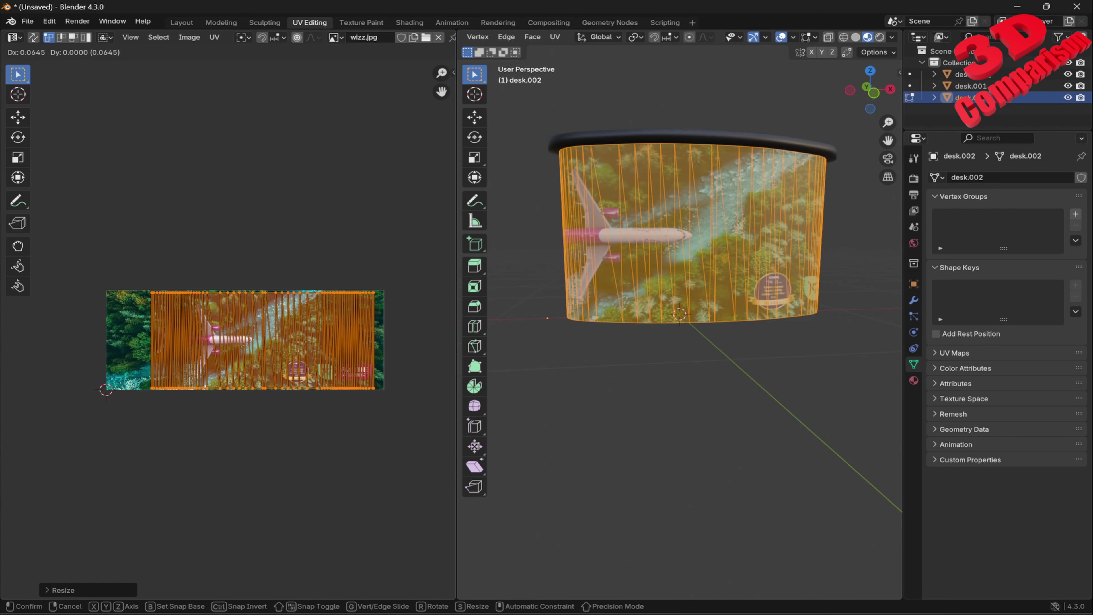
key("Return")
Center the UV islands horizontally on wizz.jpg and scale them about 1.6 times along X, past the image's side borders.
middle_click_drag(689, 258, 585, 267)
mouse_move(766, 306)
middle_mouse_down()
mouse_move(715, 304)
mouse_move(786, 305)
middle_mouse_up()
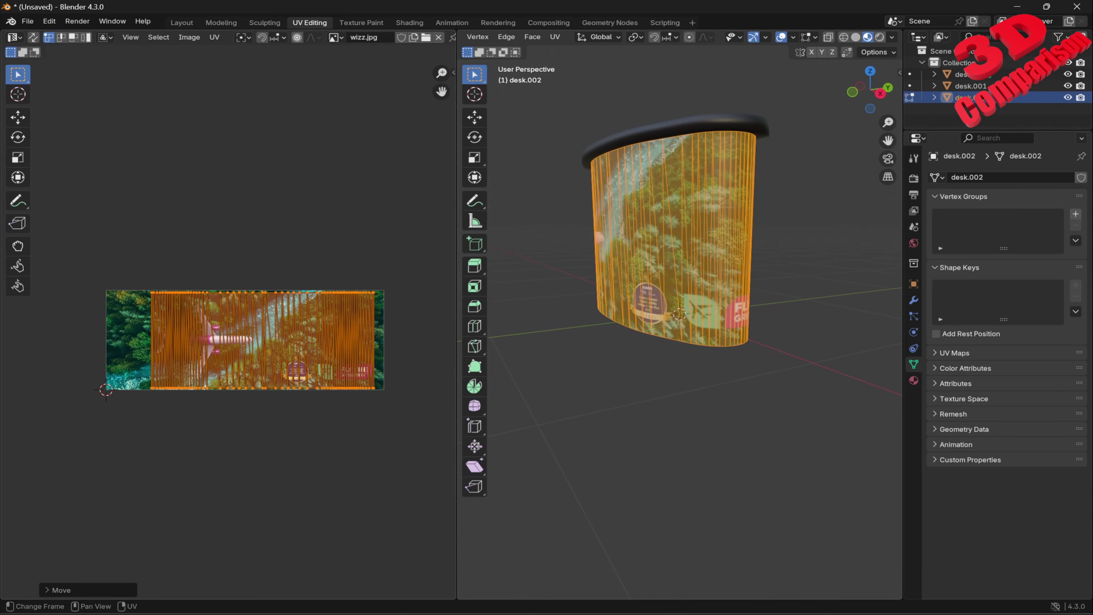
scroll(376, 373, "up", 4)
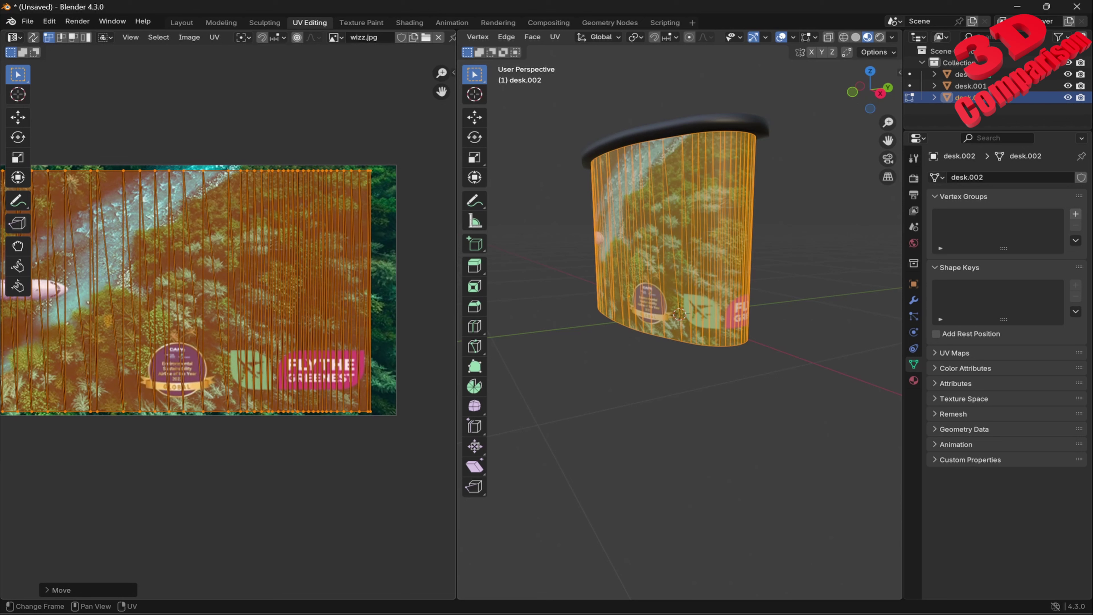
scroll(289, 343, "down", 4)
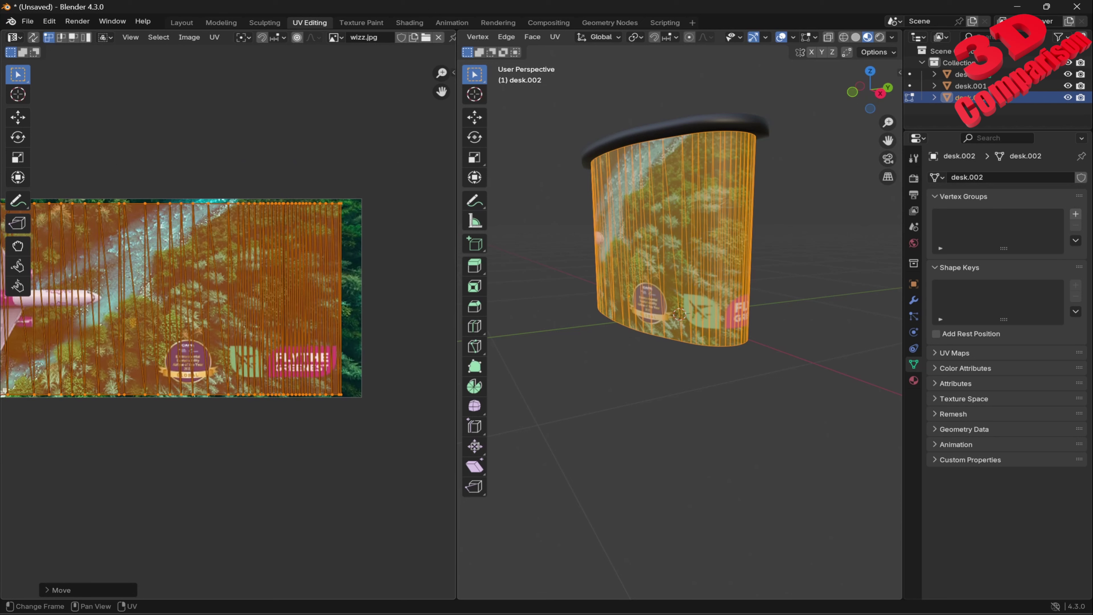
middle_click_drag(289, 344, 308, 351, "shift")
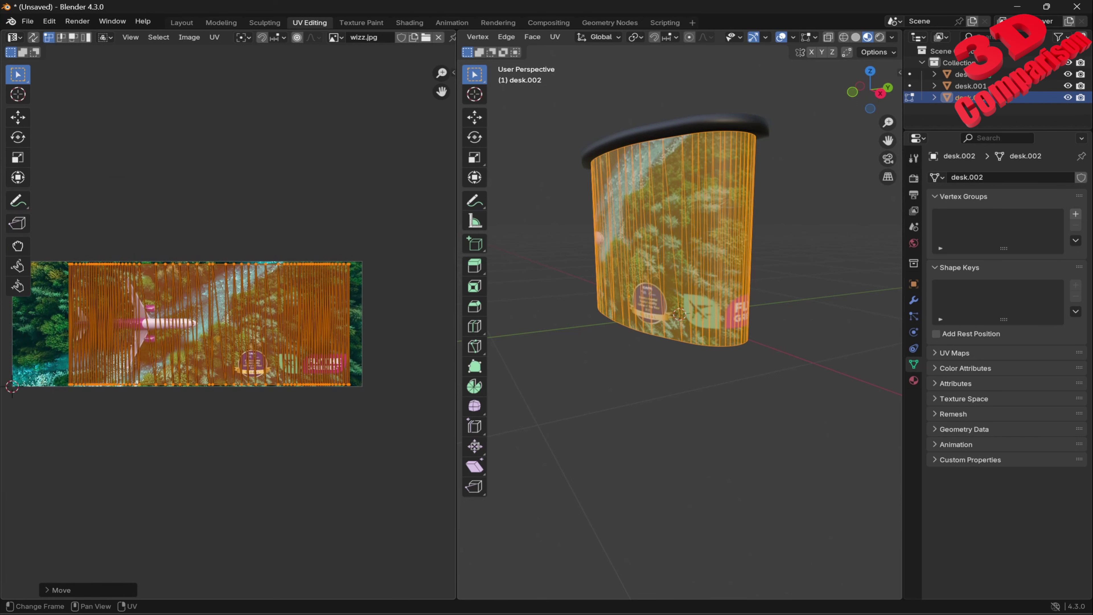
scroll(228, 329, "down", 1)
key("g")
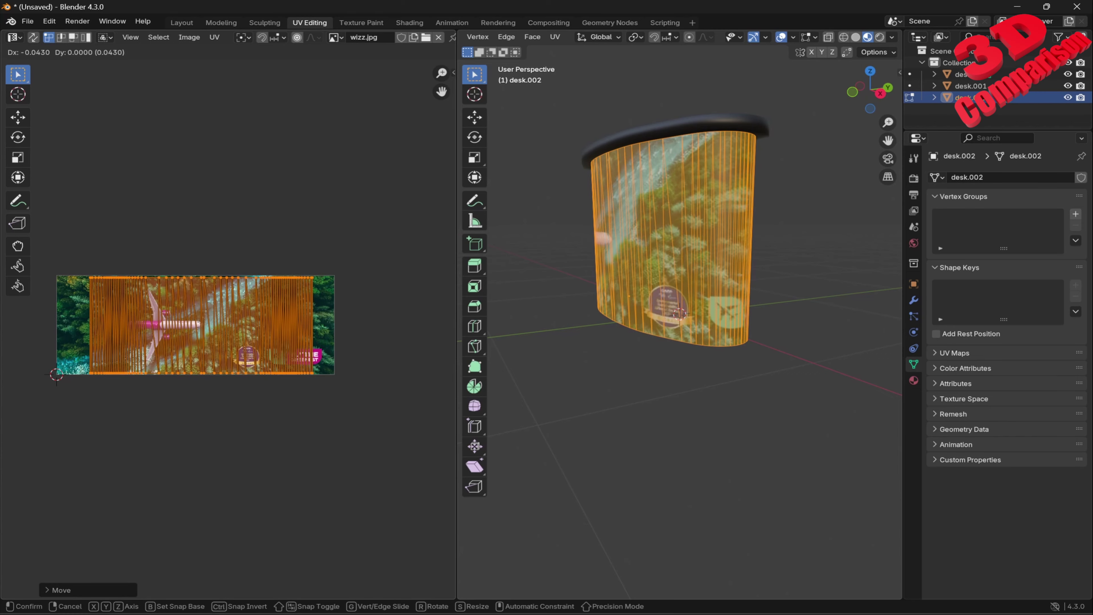
key("x")
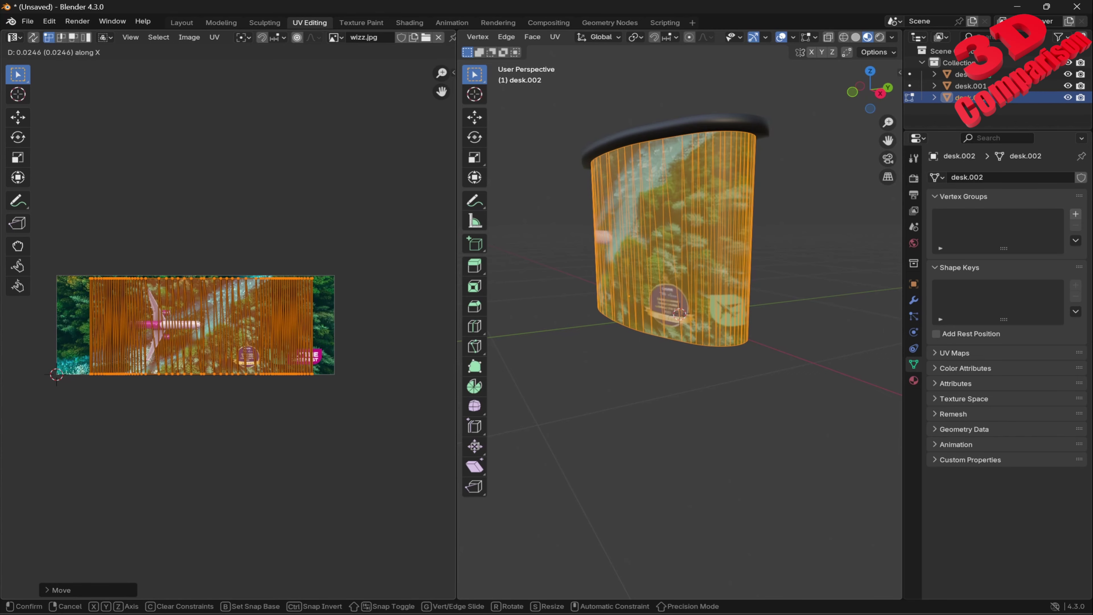
key("s")
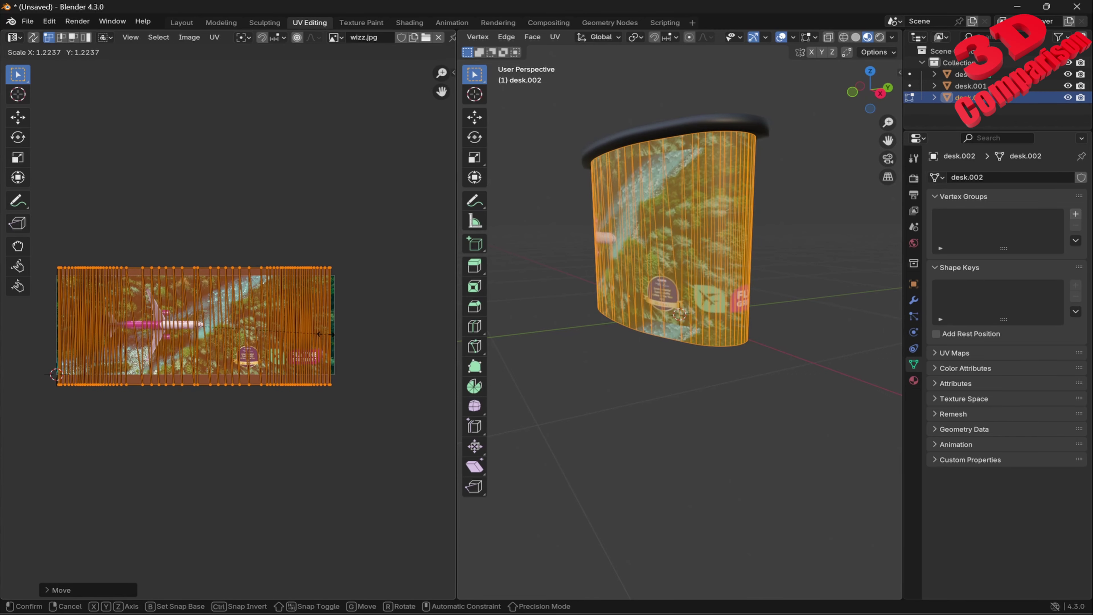
key("x")
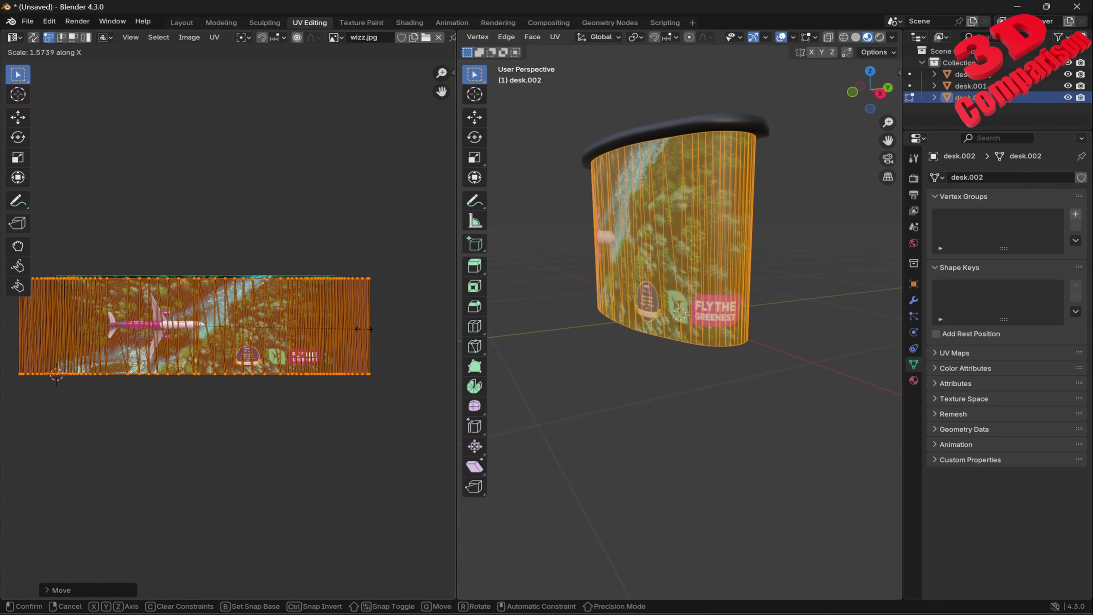
left_click(362, 329)
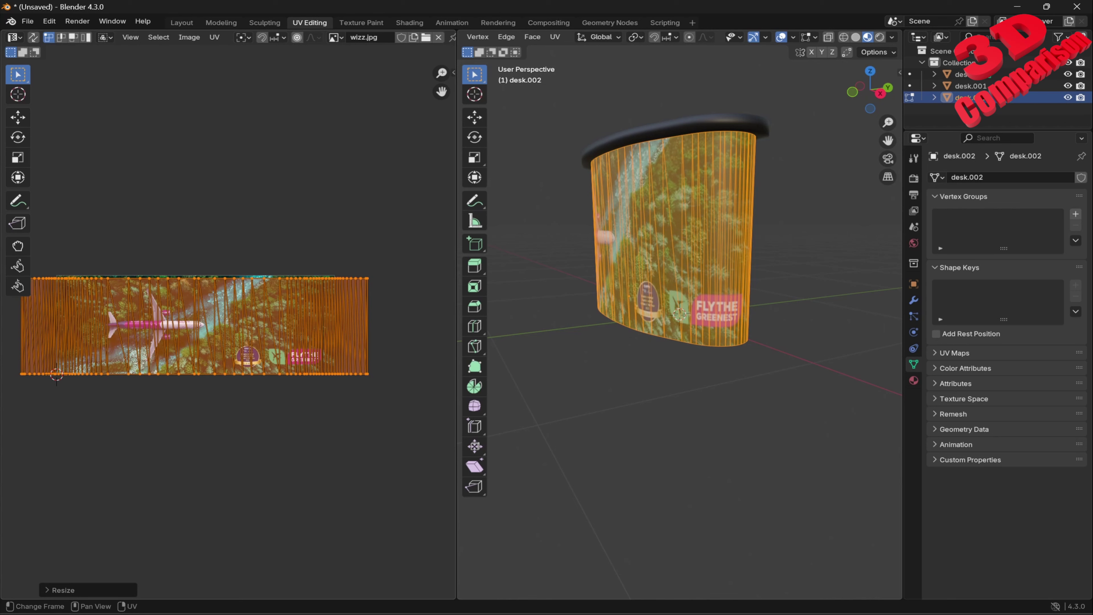
Check the ends of the counter body and shift all UVs right by about 0.07 within wizz.jpg.
middle_click_drag(727, 258, 573, 258)
scroll(229, 328, "down", 1)
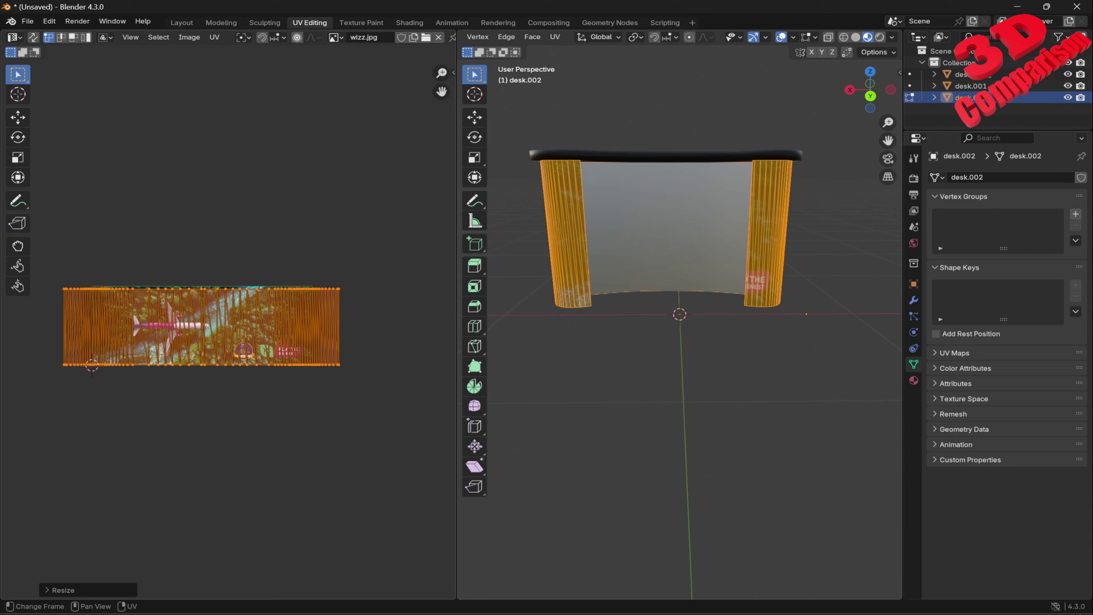
scroll(680, 259, "up", 1)
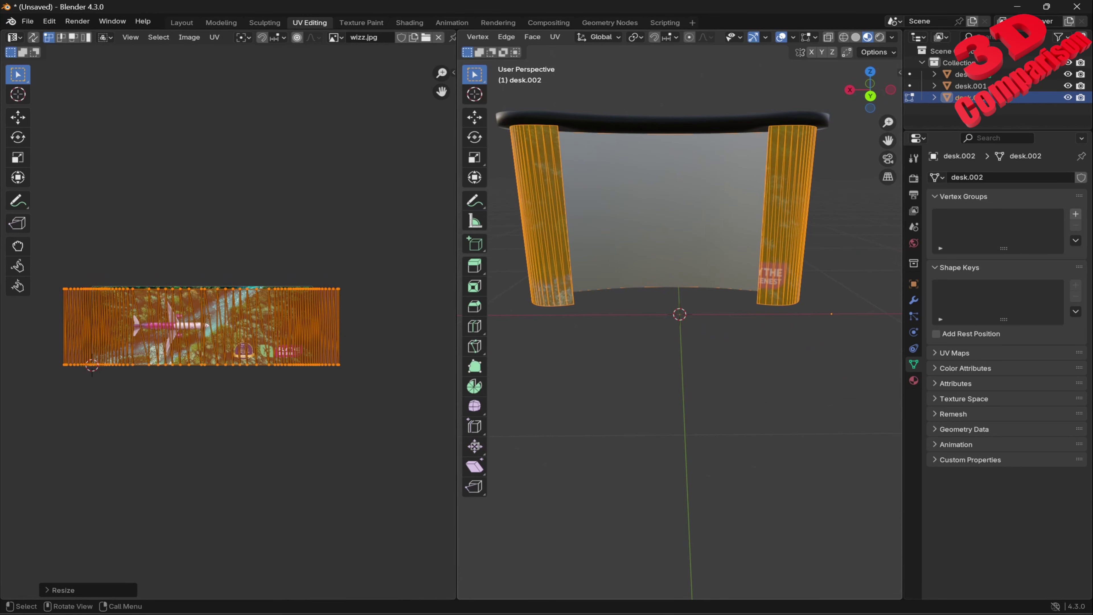
middle_click_drag(689, 259, 594, 259)
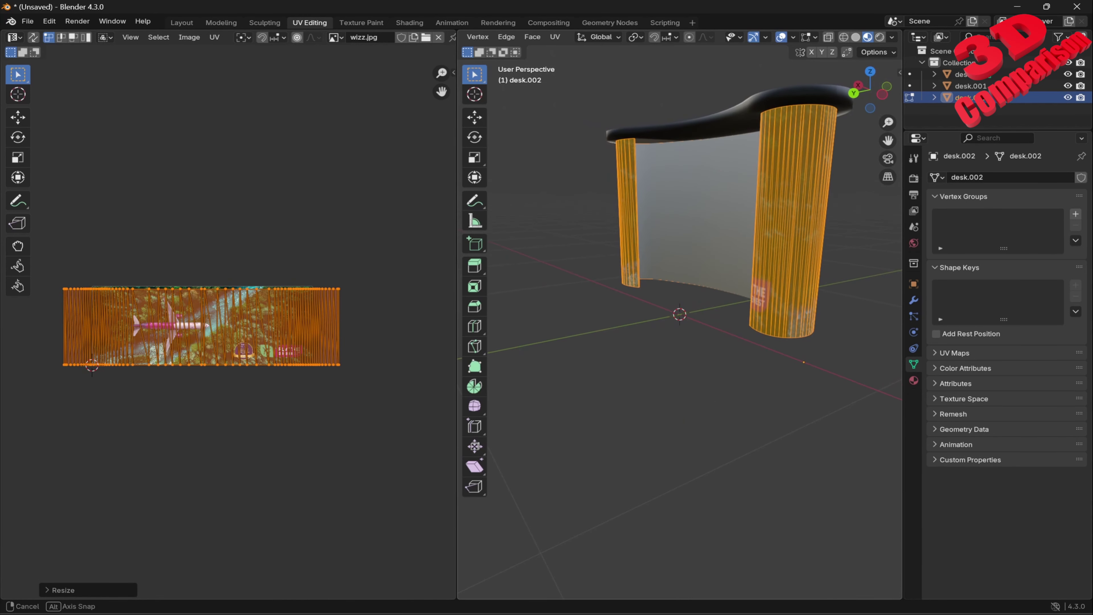
key("g")
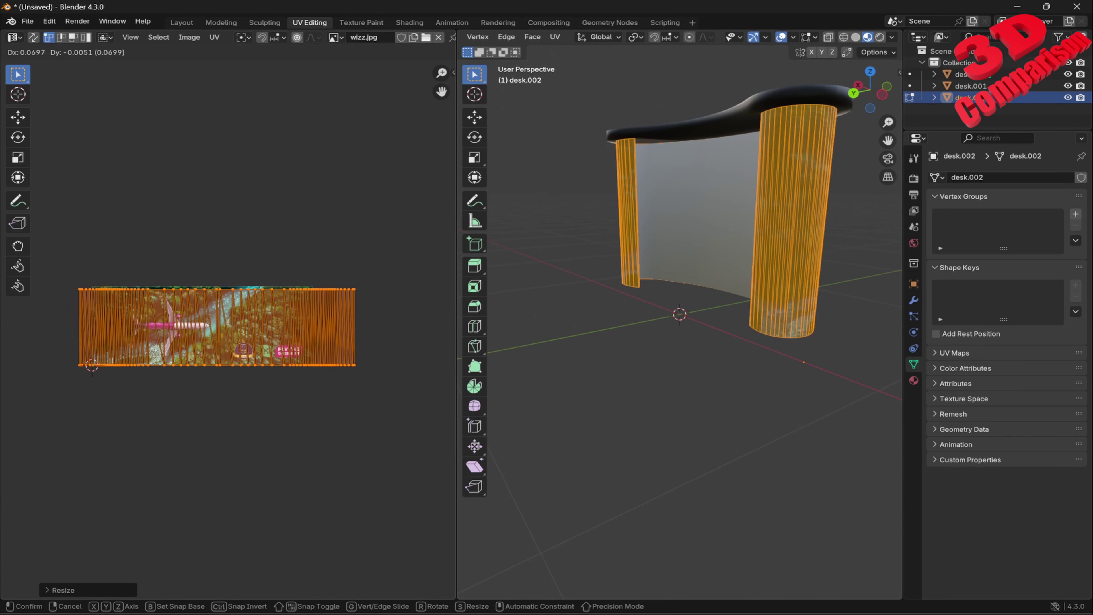
key("Return")
Leave mesh editing and examine the airplane graphic on the counter's front and both curved ends in the Layout workspace.
middle_click_drag(680, 258, 508, 259)
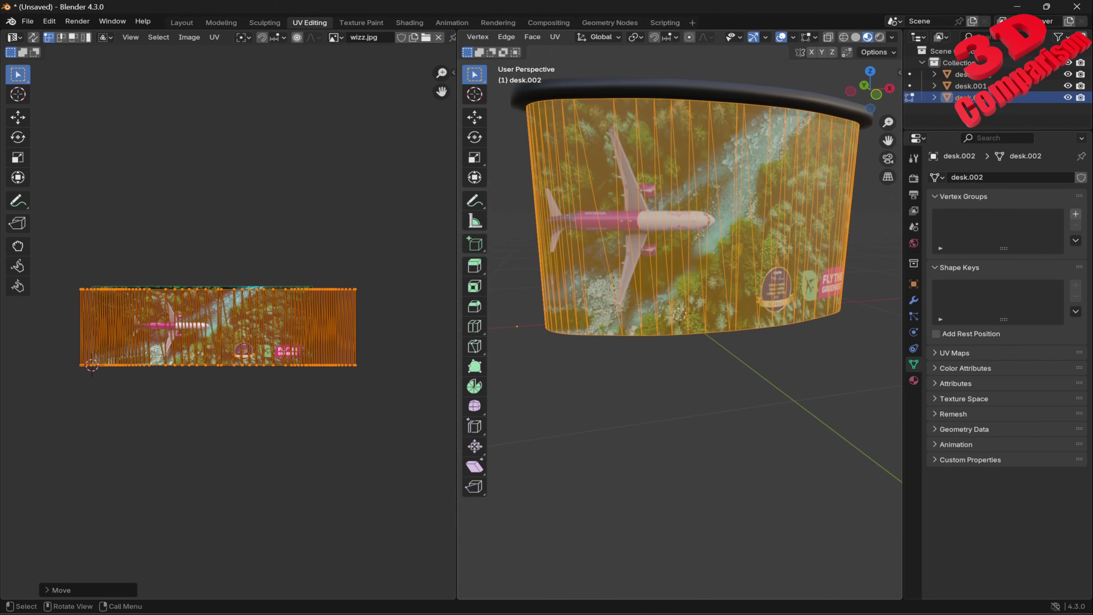
key("Tab")
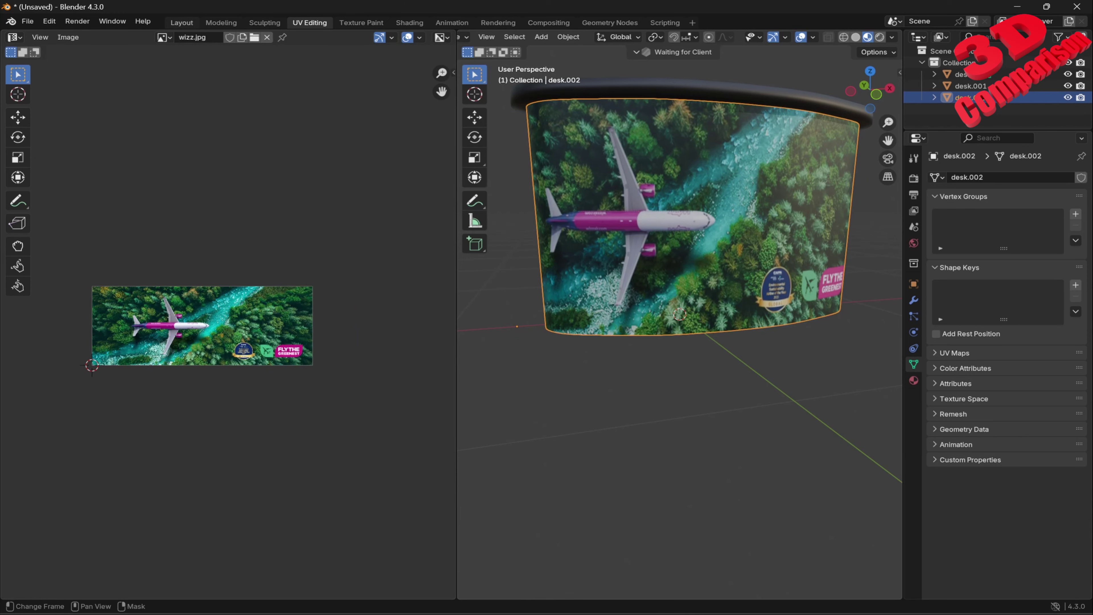
left_click(182, 22)
middle_click_drag(473, 280, 349, 280)
middle_click_drag(481, 382, 485, 382)
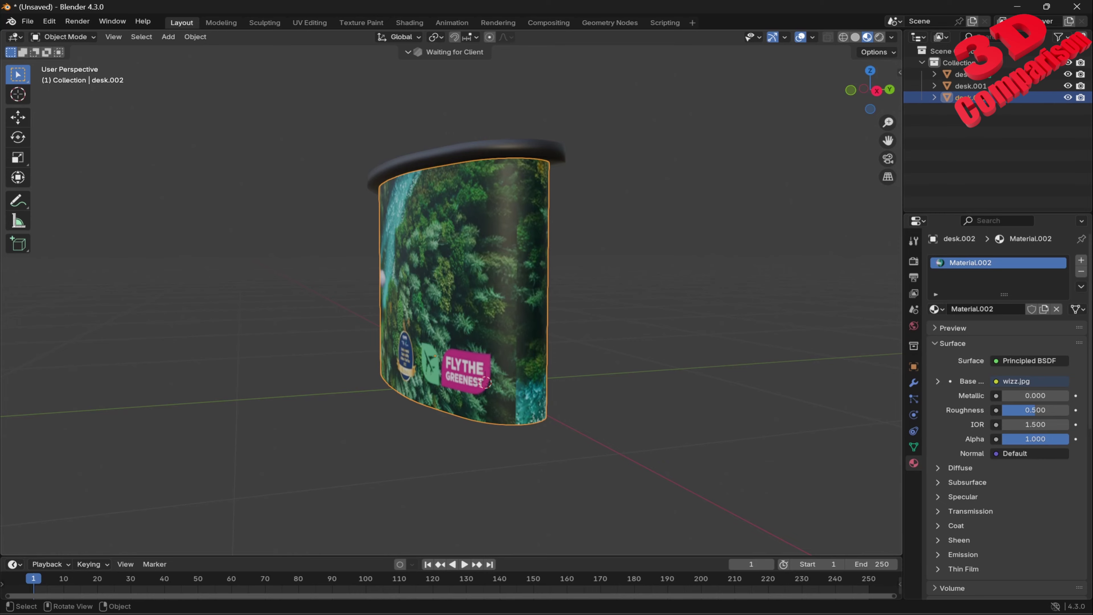
middle_click_drag(484, 382, 390, 415)
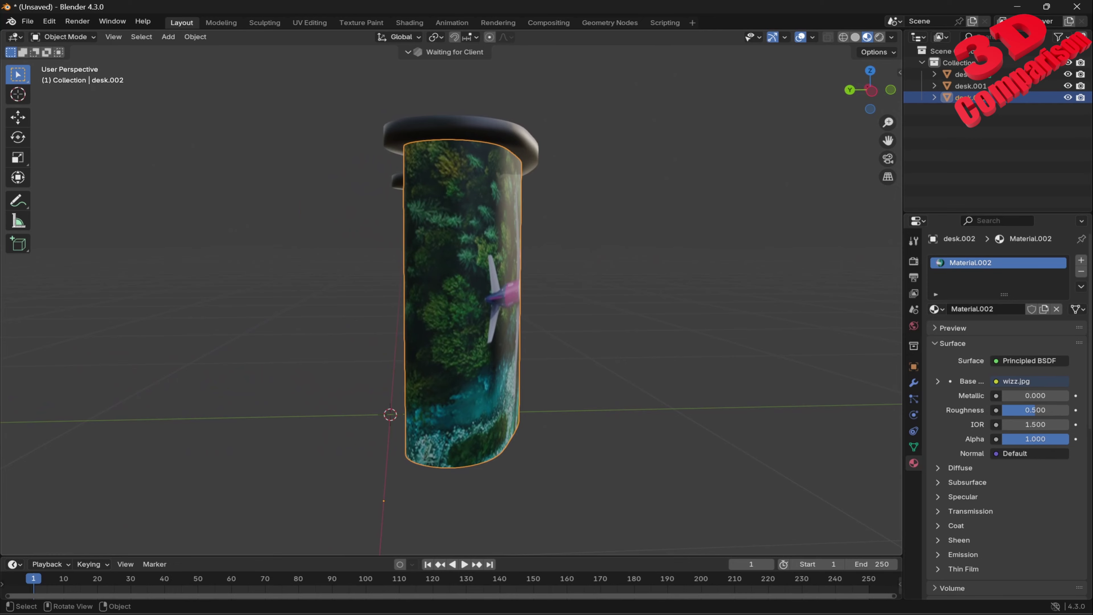
middle_click_drag(516, 301, 374, 299)
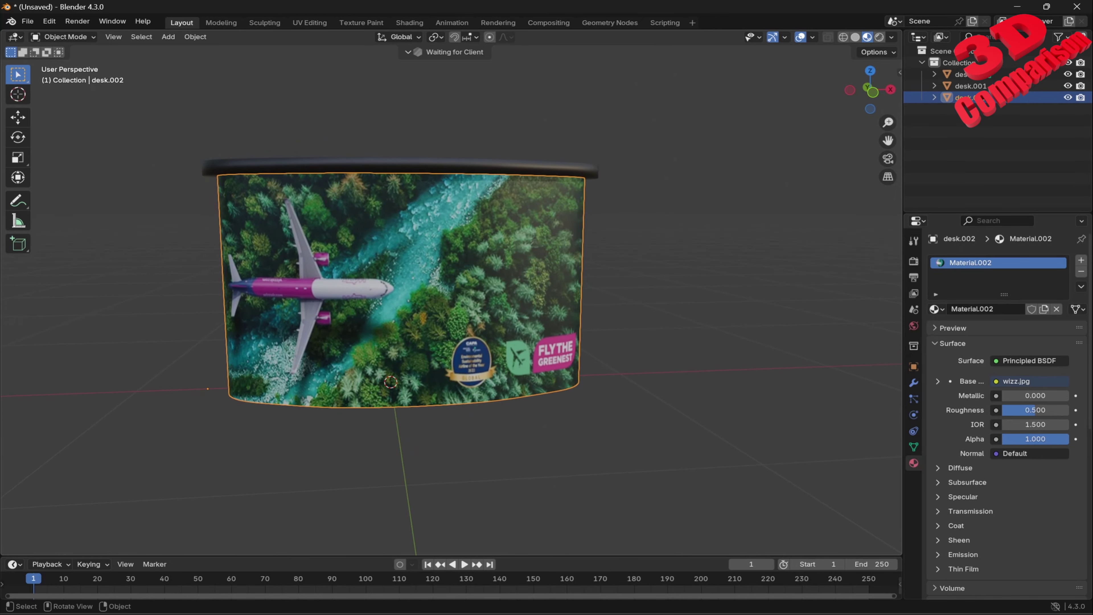
middle_click_drag(344, 412, 392, 413)
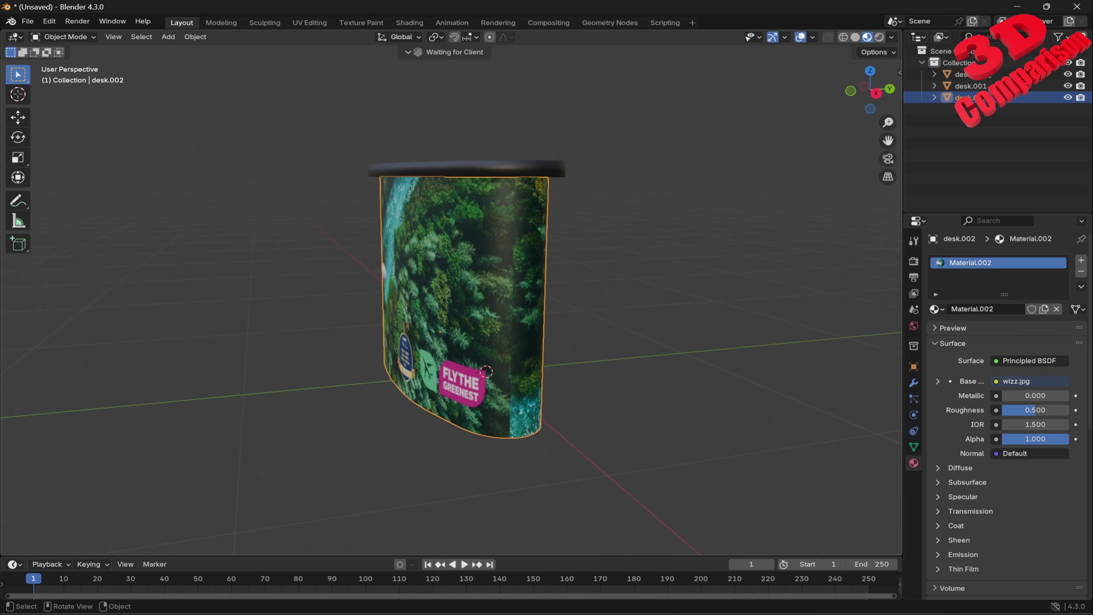
middle_click_drag(486, 371, 400, 368)
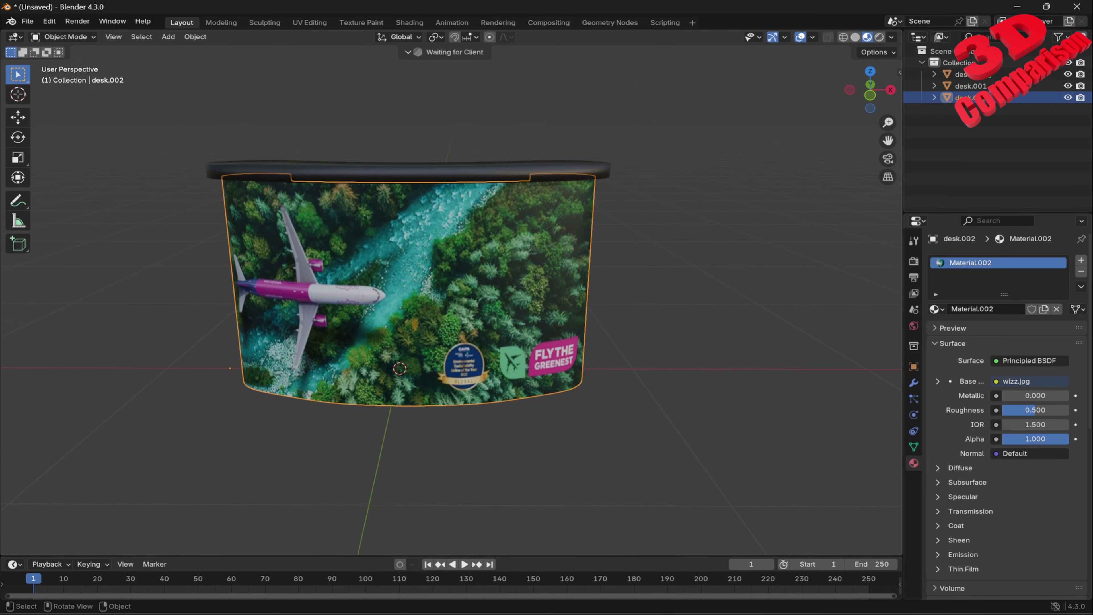
Deselect the counter body and collapse the asset bar in the viewport.
left_click(408, 52)
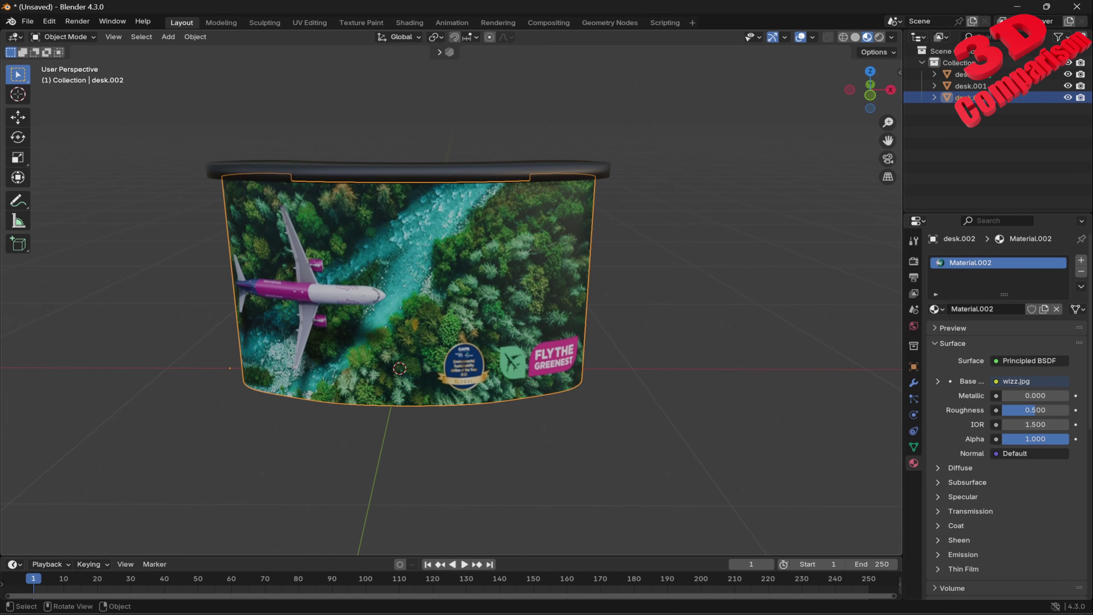
left_click(439, 52)
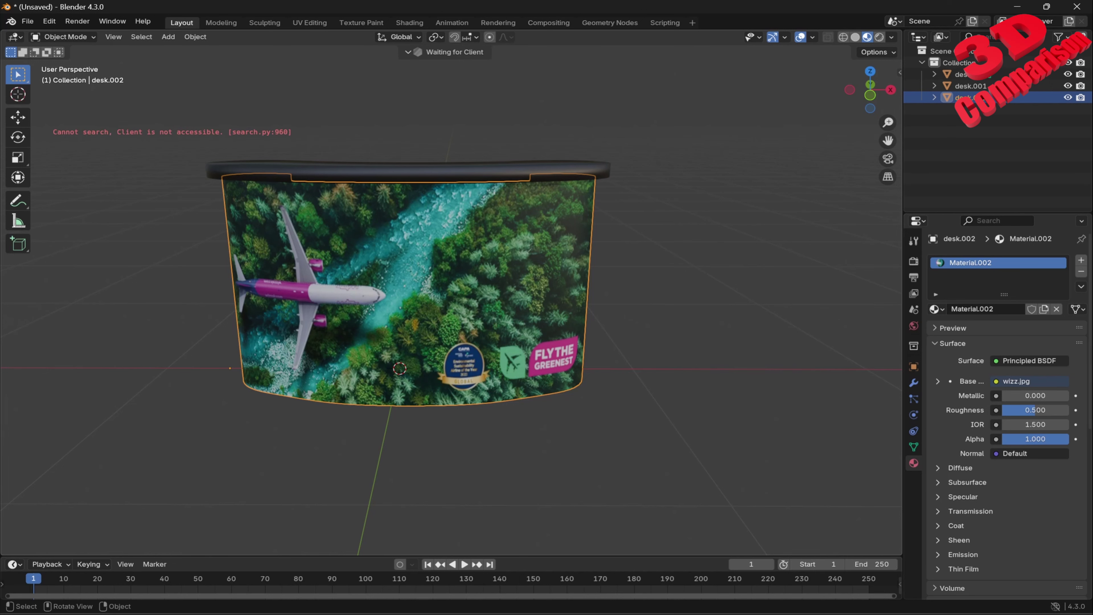
key("alt+a")
scroll(451, 293, "down", 1)
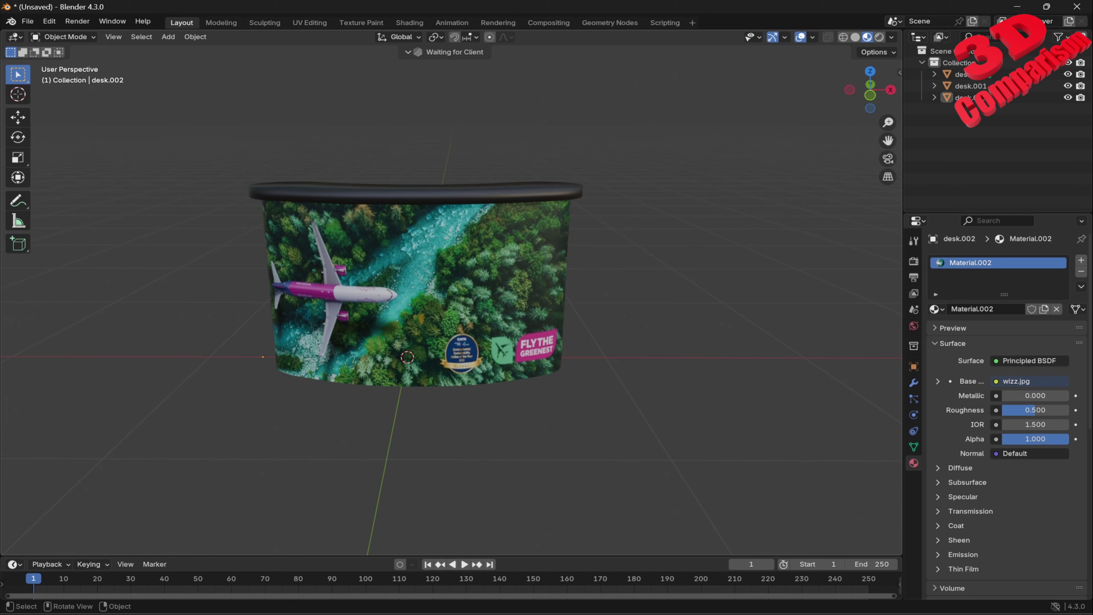
left_click(408, 52)
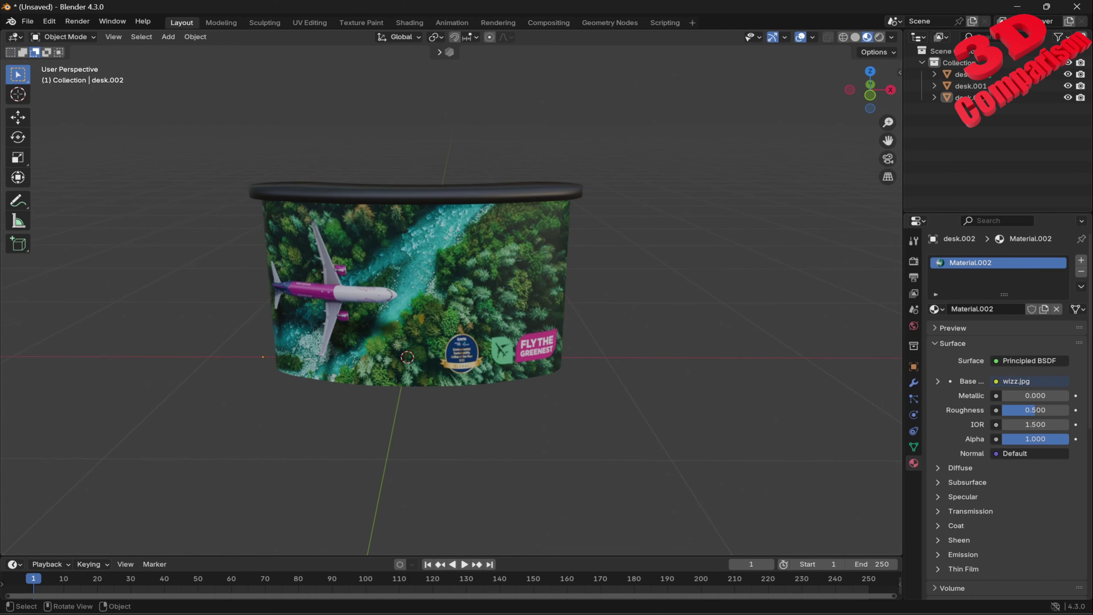
Import the FBX file rp_mei_posed_001_100k.fbx from the Desktop folder Model 3D persoana.
left_click(27, 21)
mouse_move(78, 186)
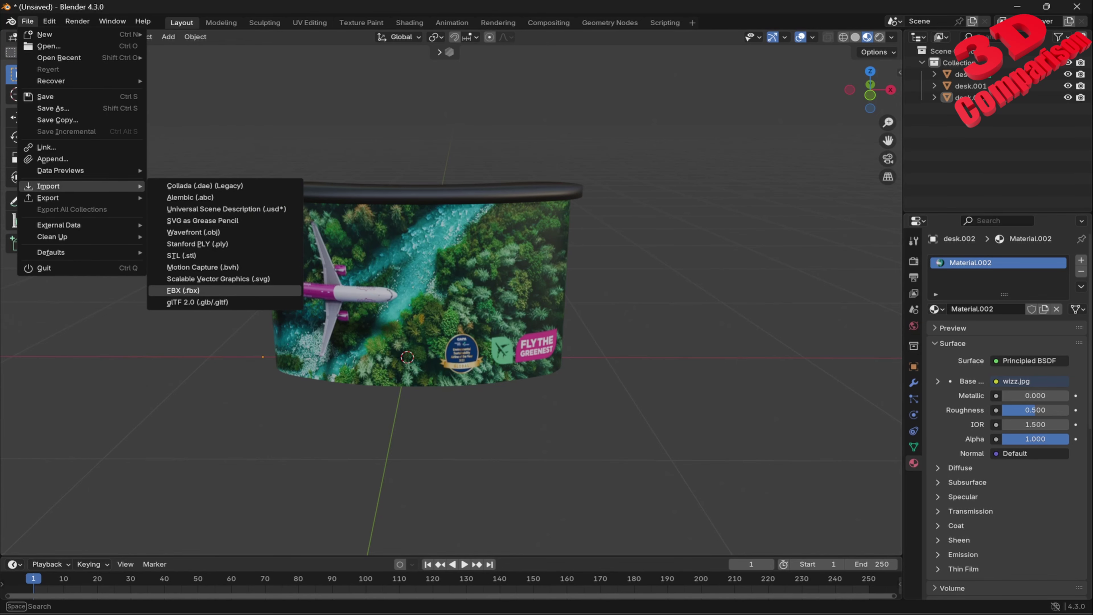
left_click(183, 290)
left_click(253, 218)
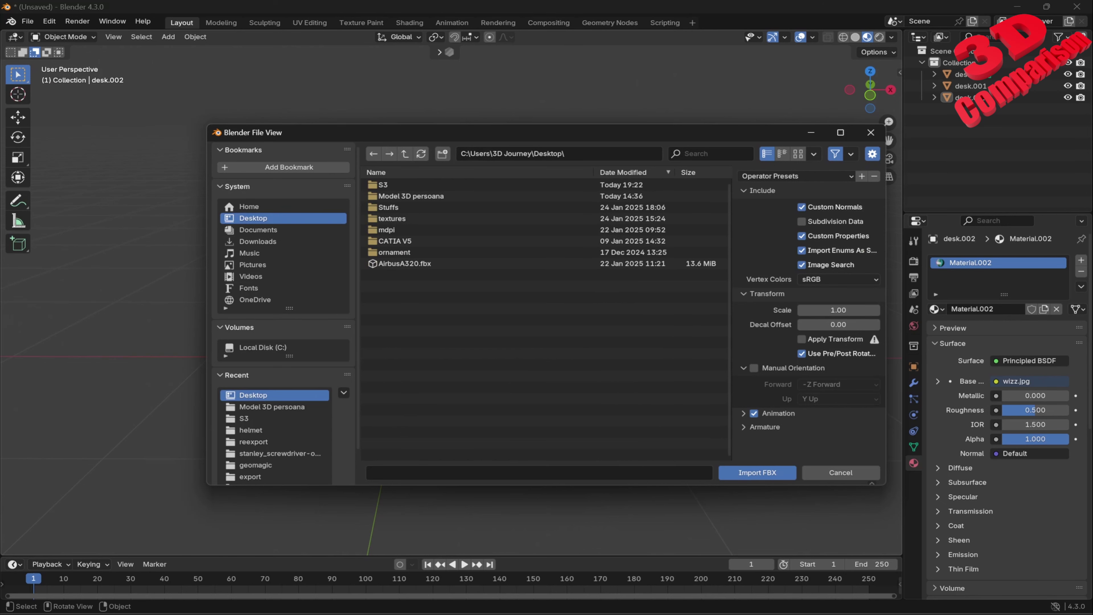
double_click(388, 185)
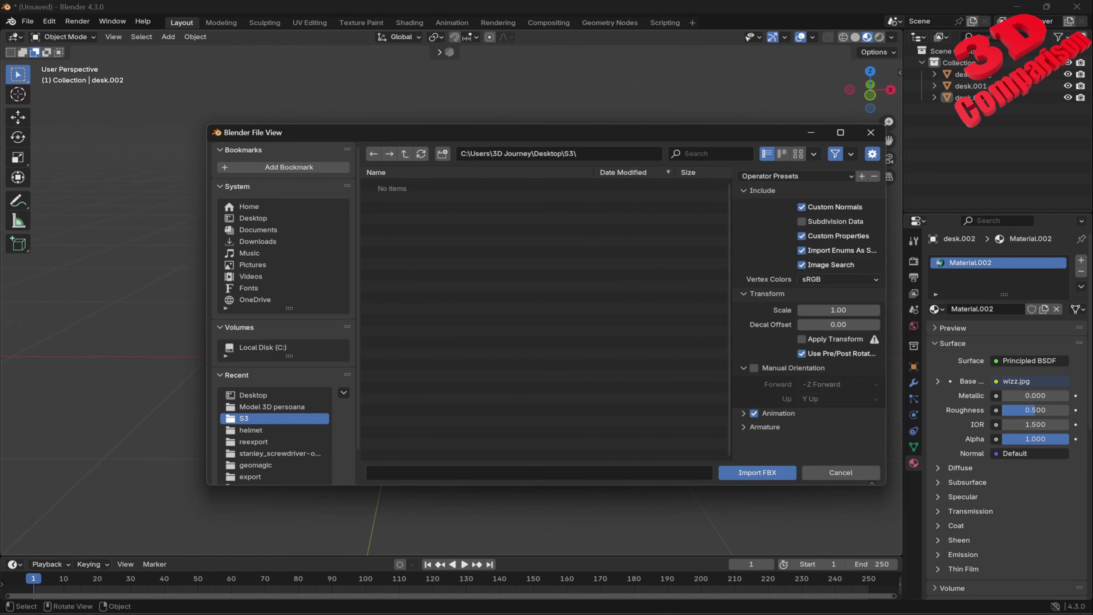
left_click(405, 153)
double_click(405, 196)
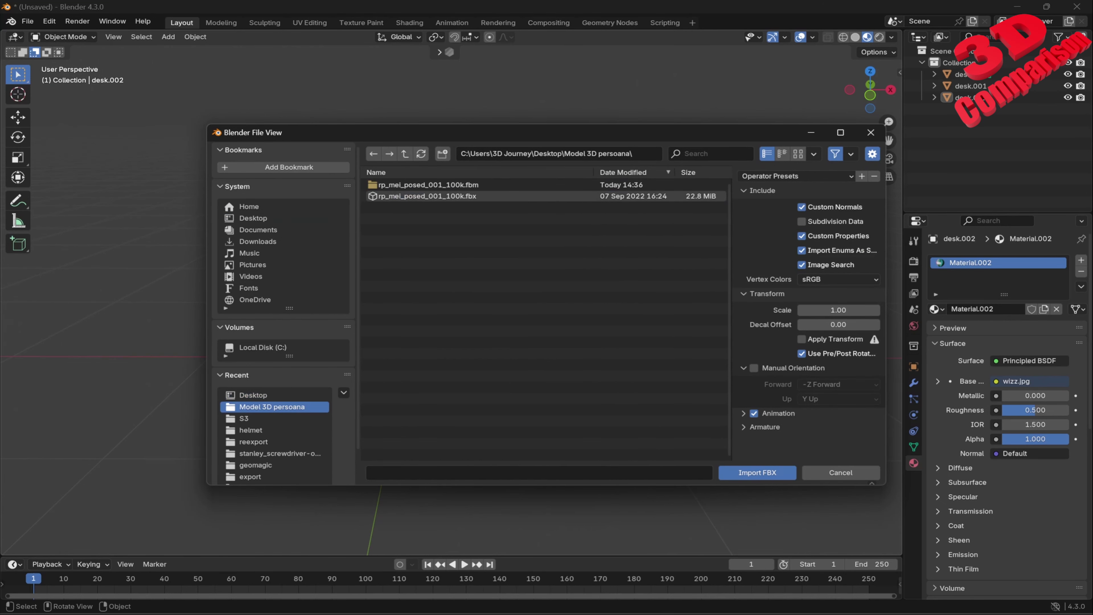
left_click(426, 196)
left_click(757, 472)
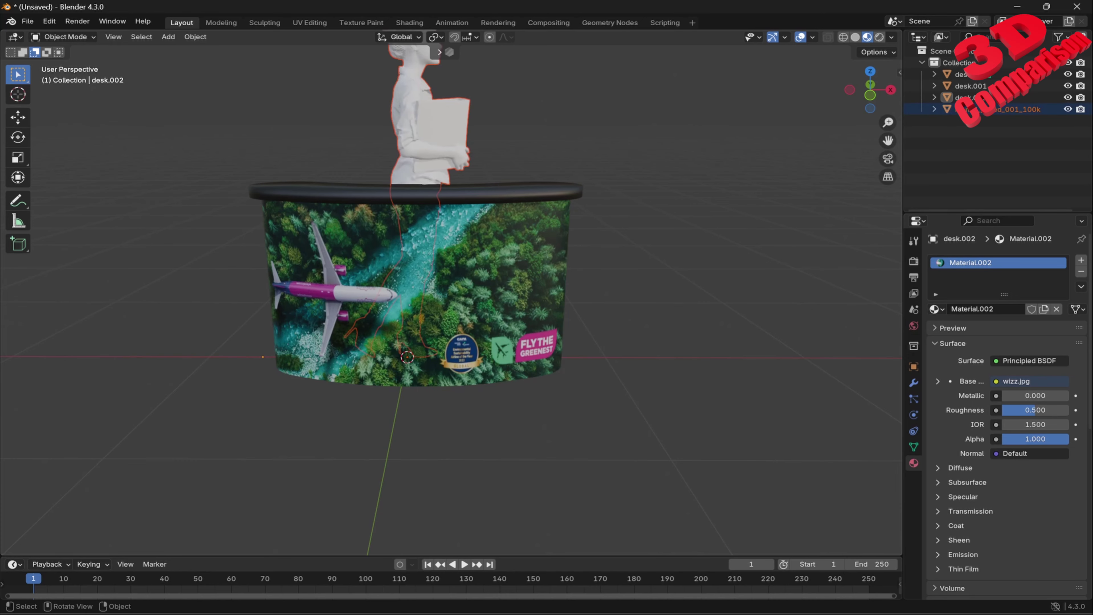
scroll(431, 284, "down", 3)
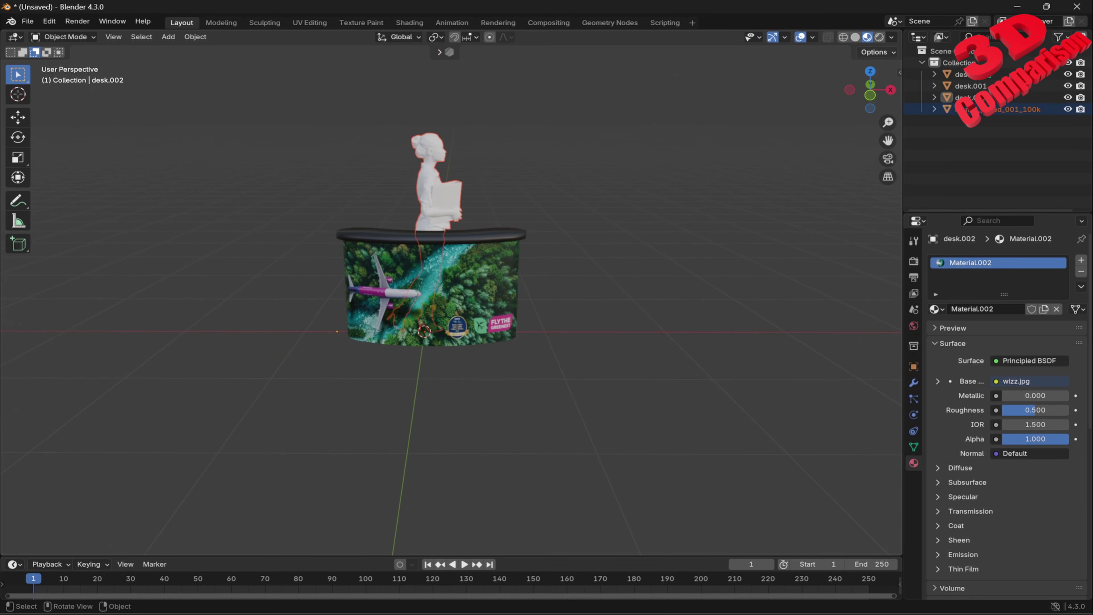
middle_click_drag(546, 301, 314, 303)
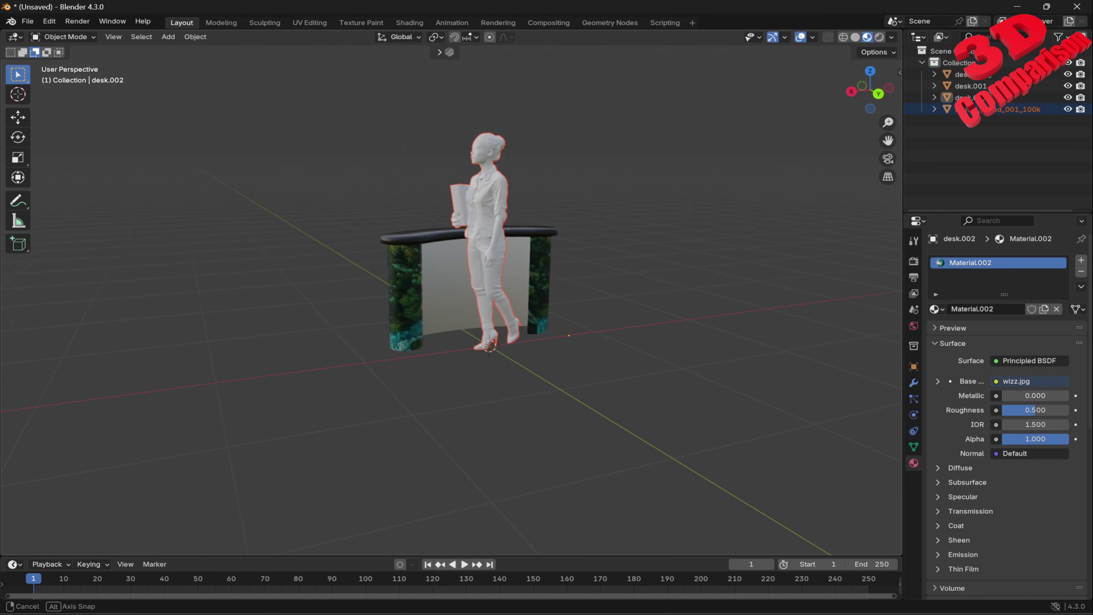
middle_click_drag(603, 290, 624, 290)
scroll(474, 302, "up", 4)
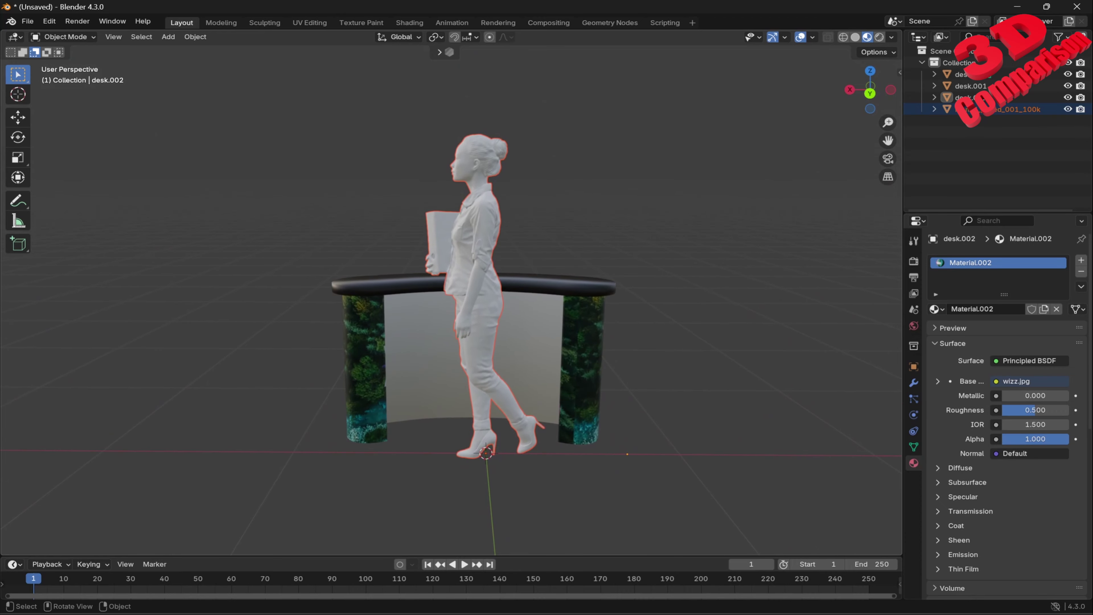
middle_click_drag(431, 302, 546, 309)
key("g")
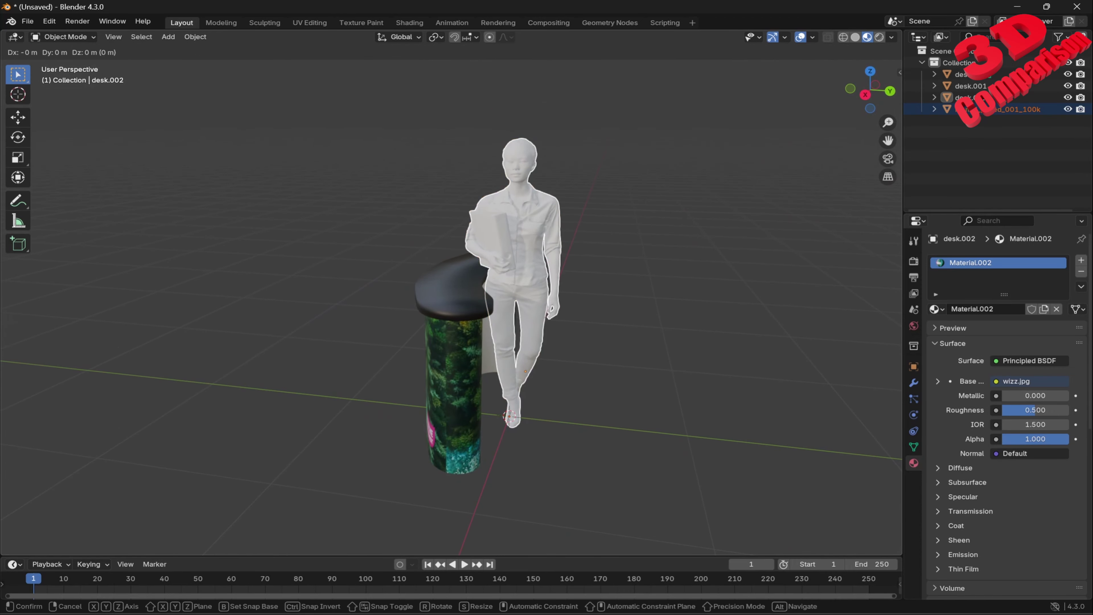
key("Escape")
key("g")
key("r")
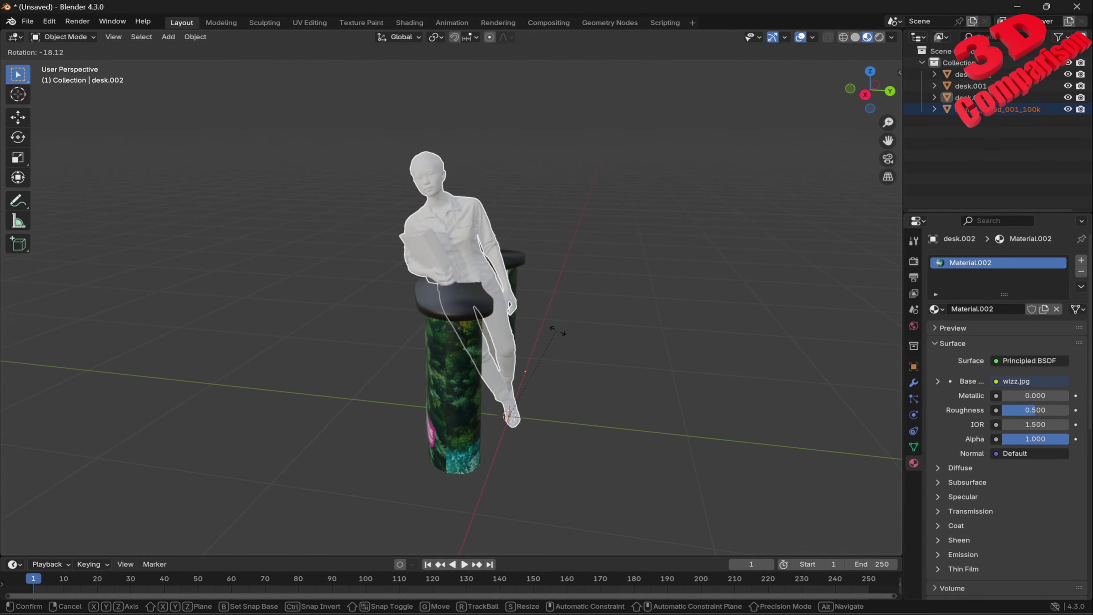
key("Escape")
Rotate the woman figure about the global Z axis to face the counter, and move it along Y to stand behind it.
key("r")
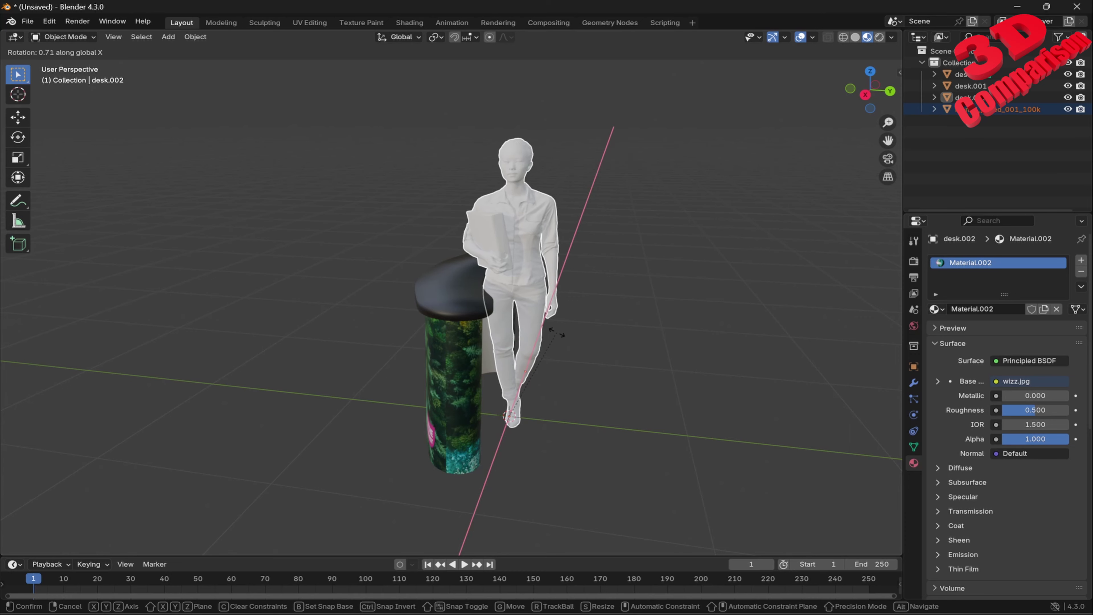
key("y")
key("z")
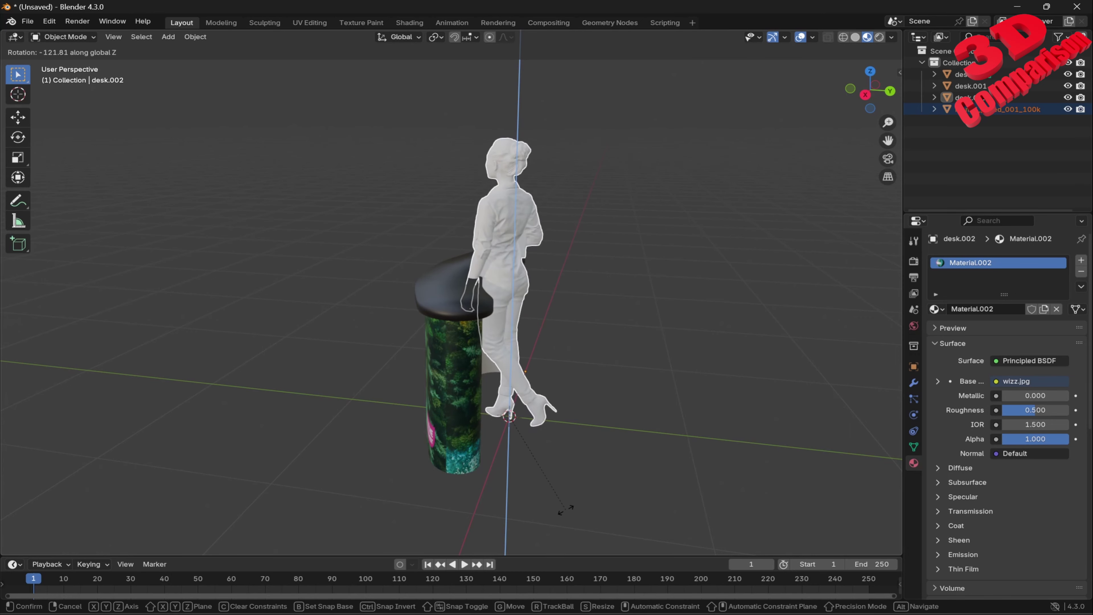
left_click(603, 500)
key("g")
key("y")
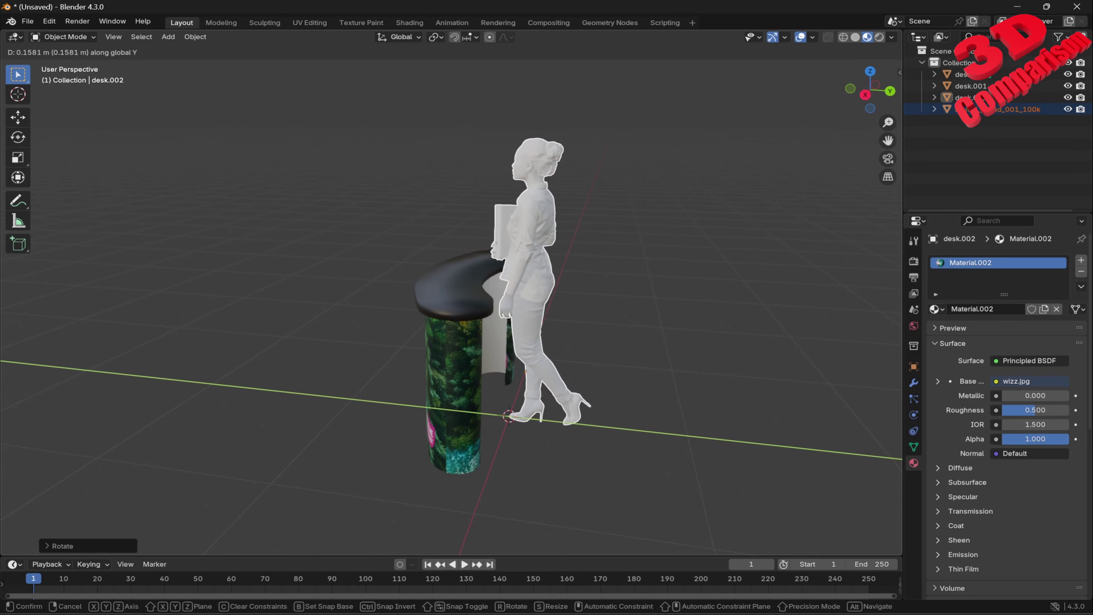
left_click(680, 467)
middle_click_drag(679, 467, 818, 476)
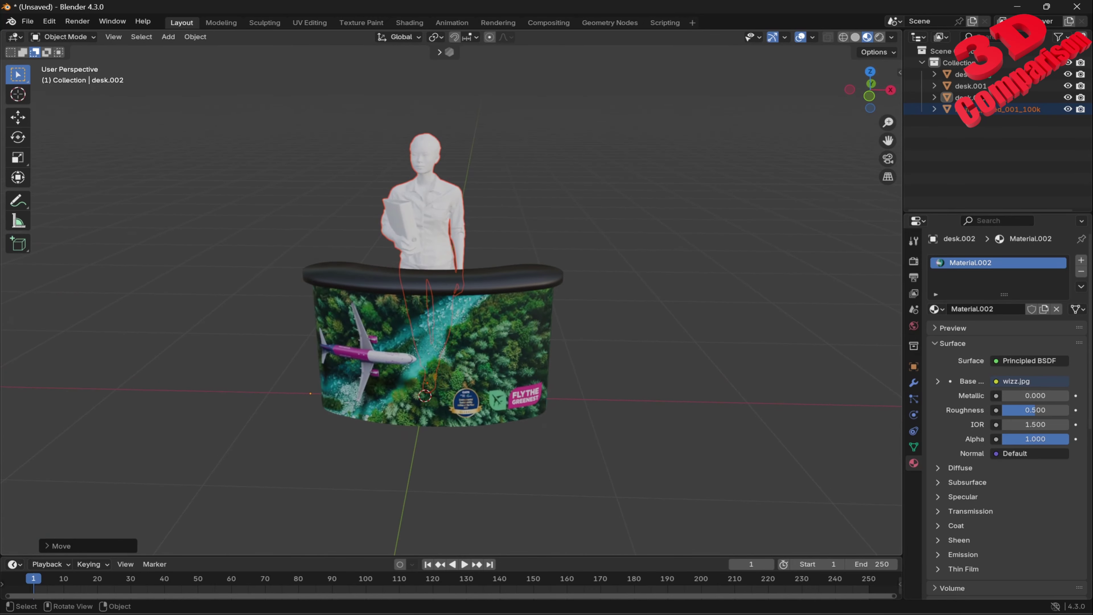
left_click(818, 476)
Select the woman figure and show its material nodes in the Shading workspace.
scroll(817, 476, "up", 3)
middle_click_drag(550, 358, 602, 429, "shift")
middle_click_drag(602, 429, 649, 424)
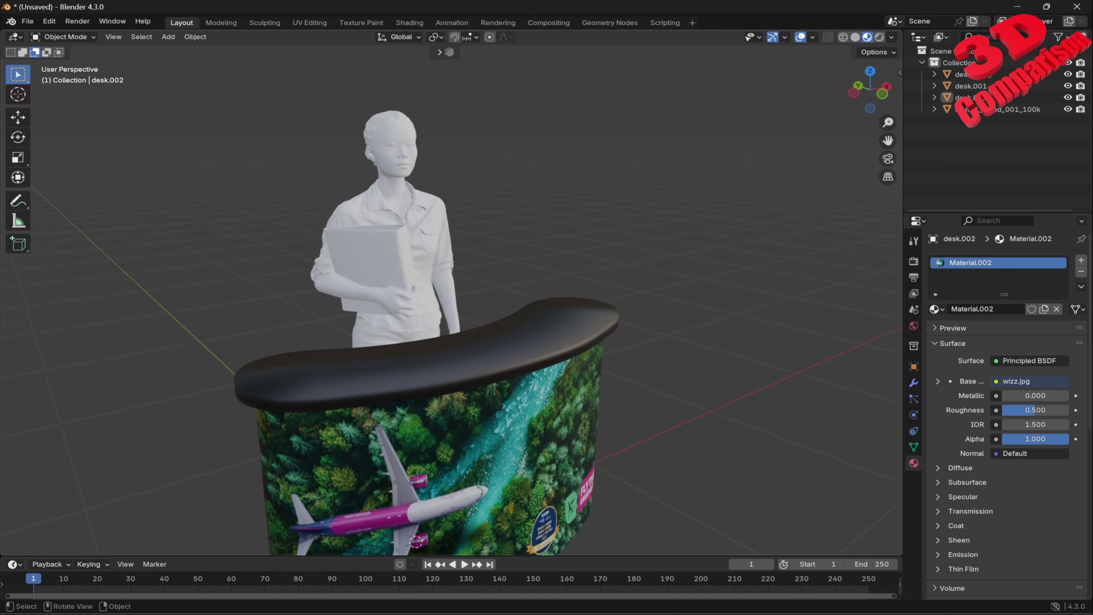
left_click(390, 259)
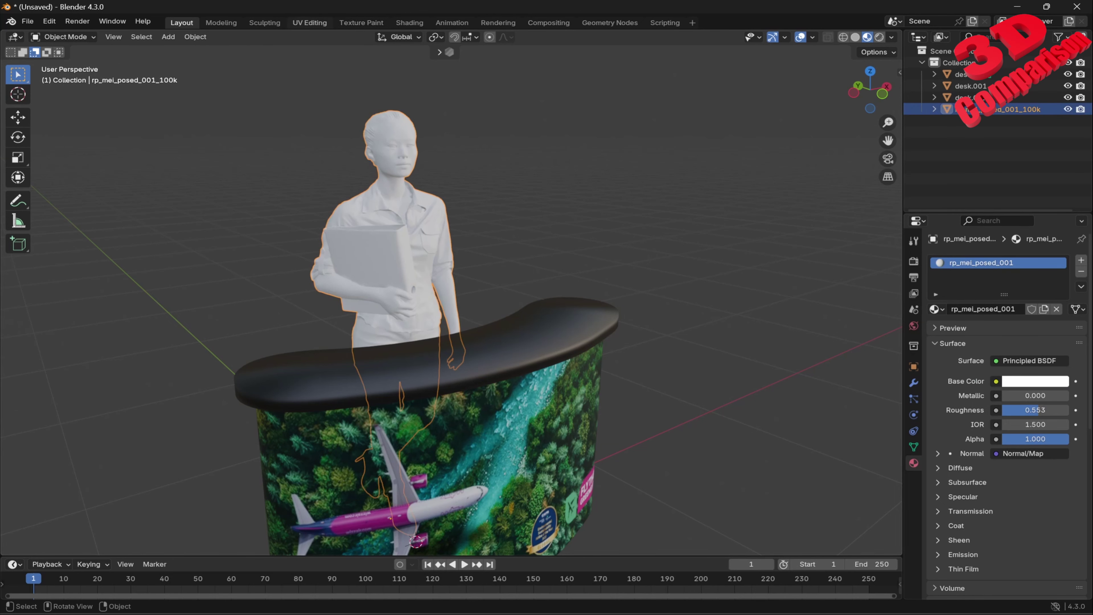
left_click(410, 22)
middle_click_drag(378, 568, 469, 462)
left_click_drag(471, 556, 431, 505)
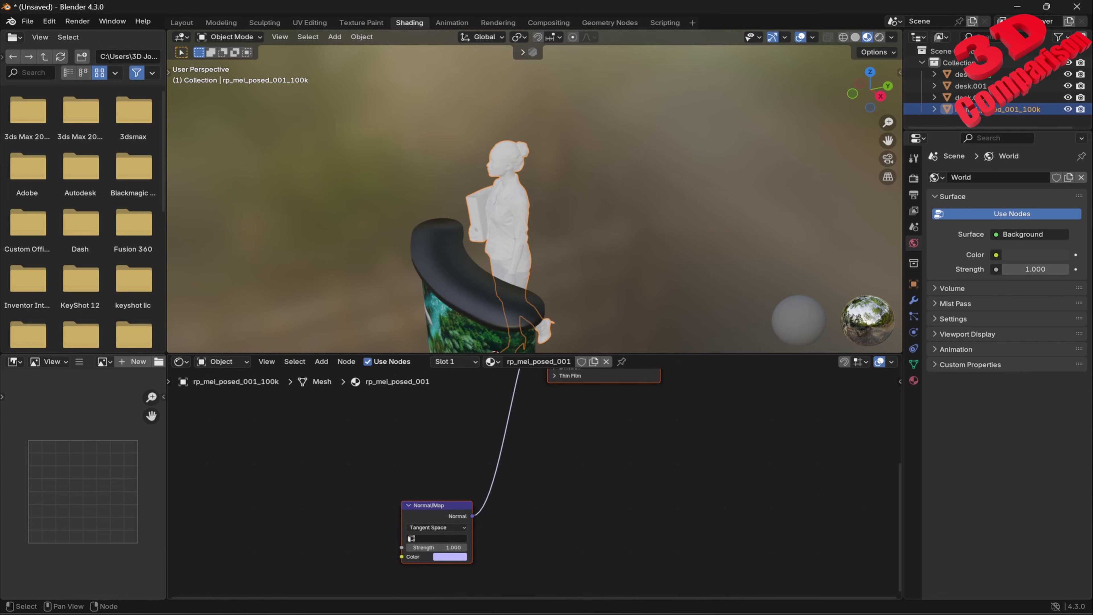
Unlink the figure's imported material, create a new one in its place, and frame the new material's nodes.
left_click(914, 381)
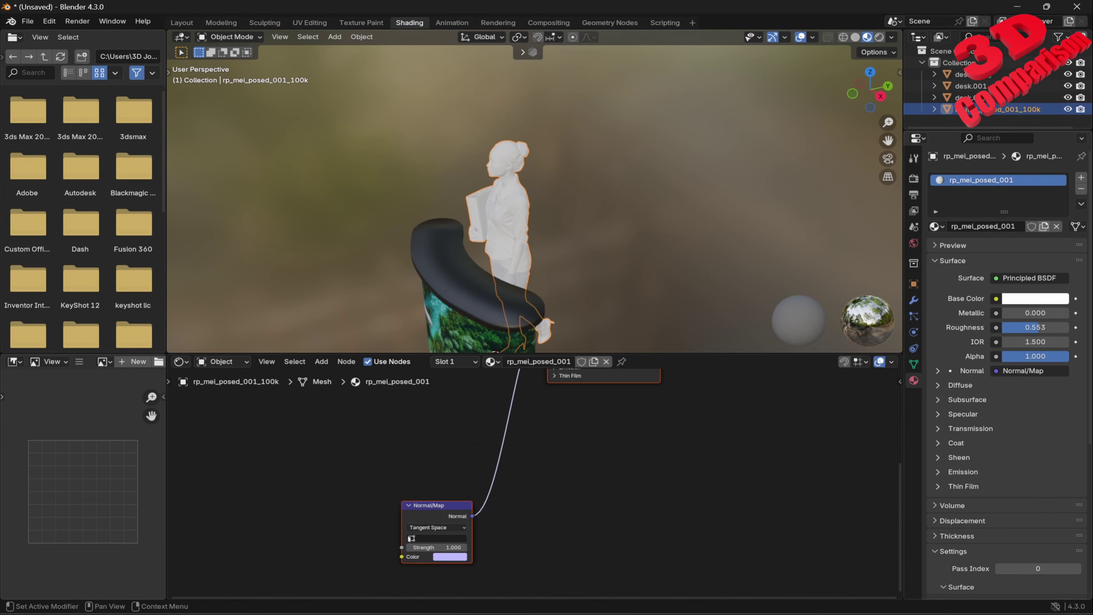
left_click(1057, 226)
left_click(1010, 226)
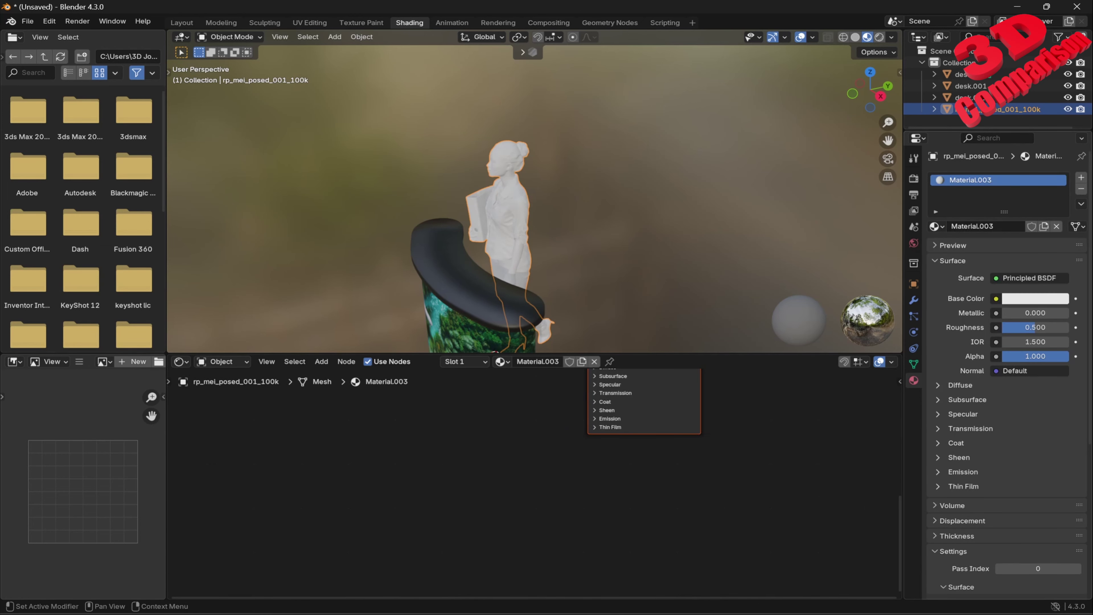
key("Home")
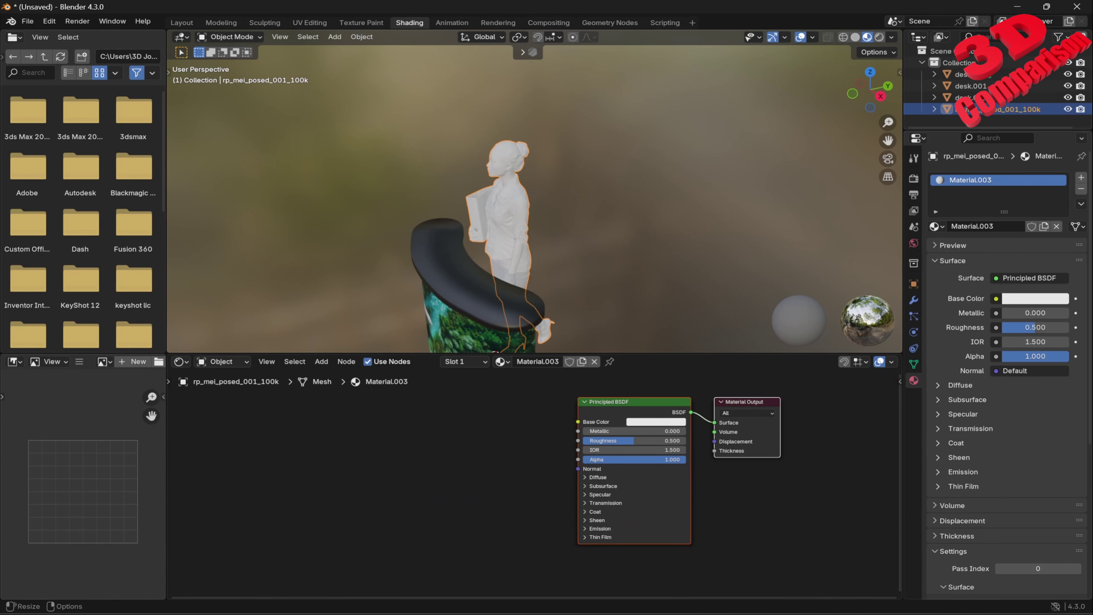
Add rp_mei_posed_001_dif.jpg from the rp_mei_posed_001_100k.fbm folder in Model 3D persoana as an image texture node and connect its Color to Base Color.
mouse_move(562, 614)
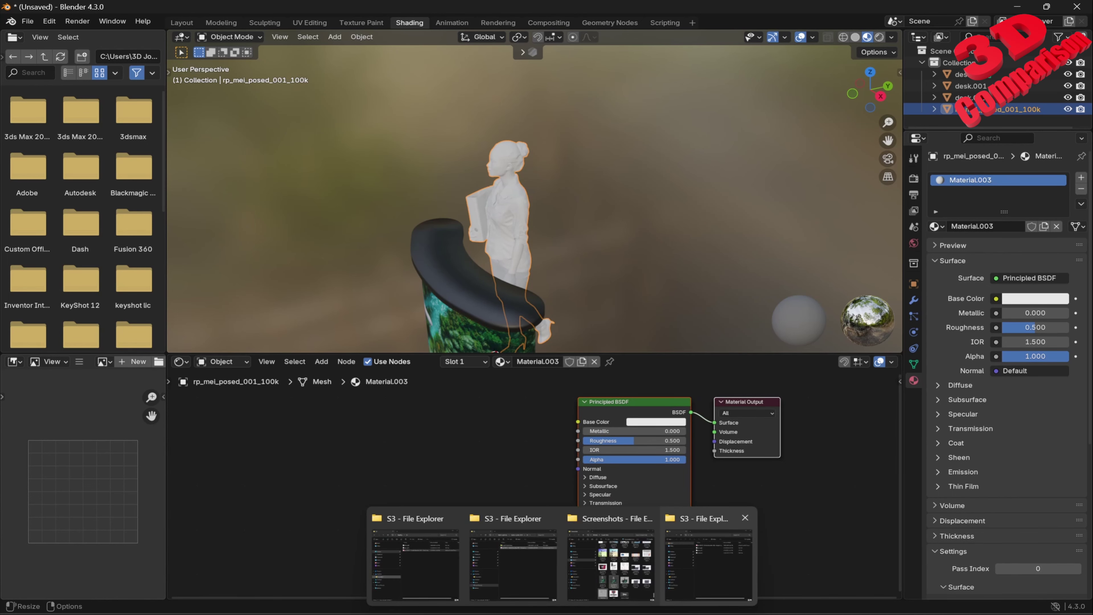
left_click(708, 560)
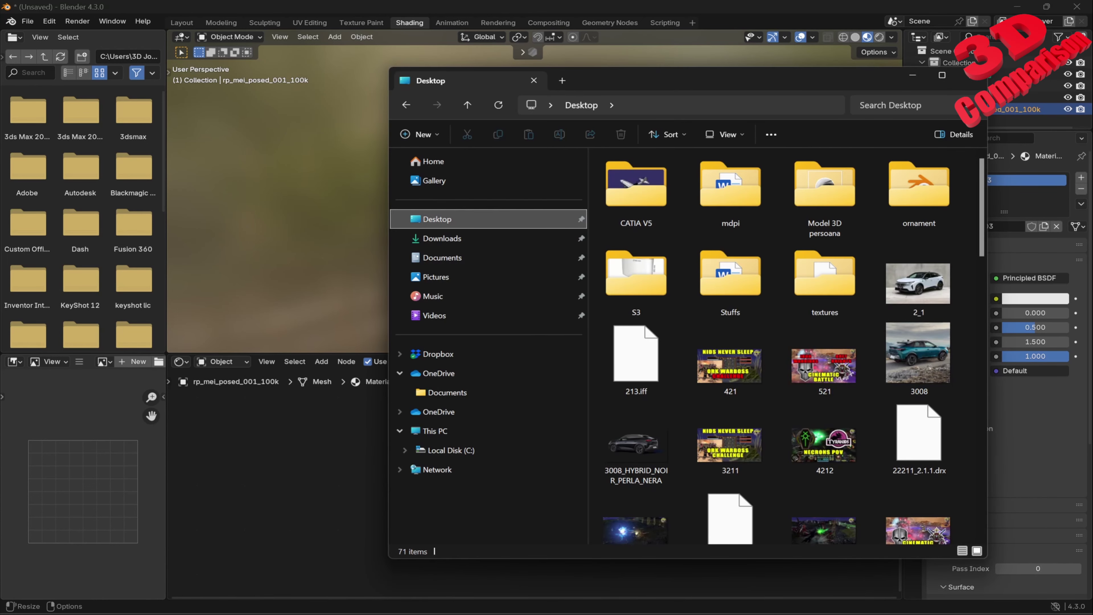
left_click(825, 193)
double_click(825, 194)
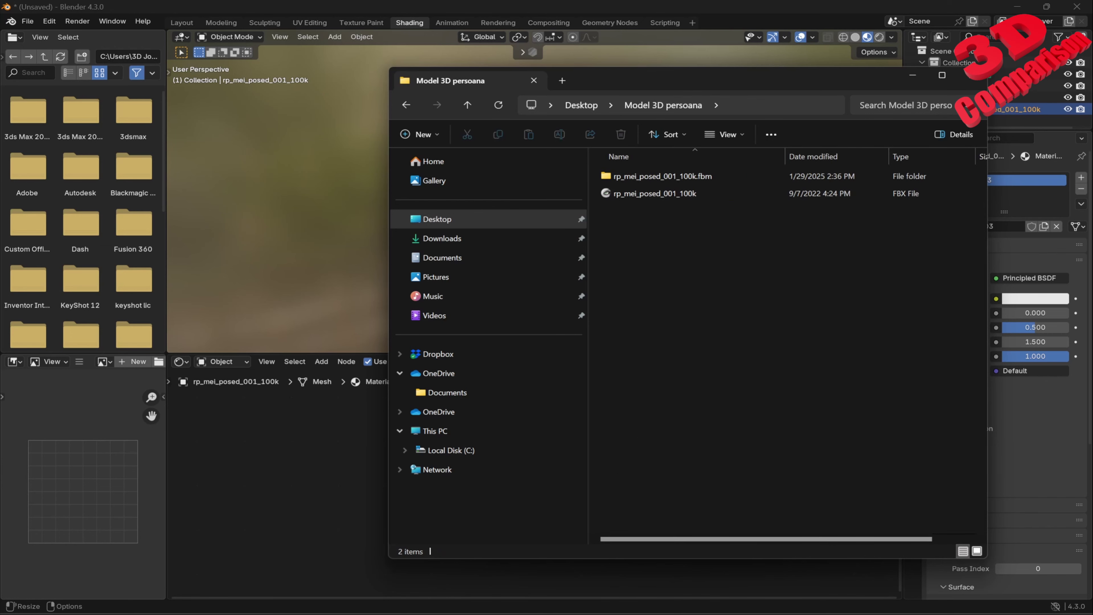
double_click(697, 176)
left_click_drag(631, 181, 314, 478)
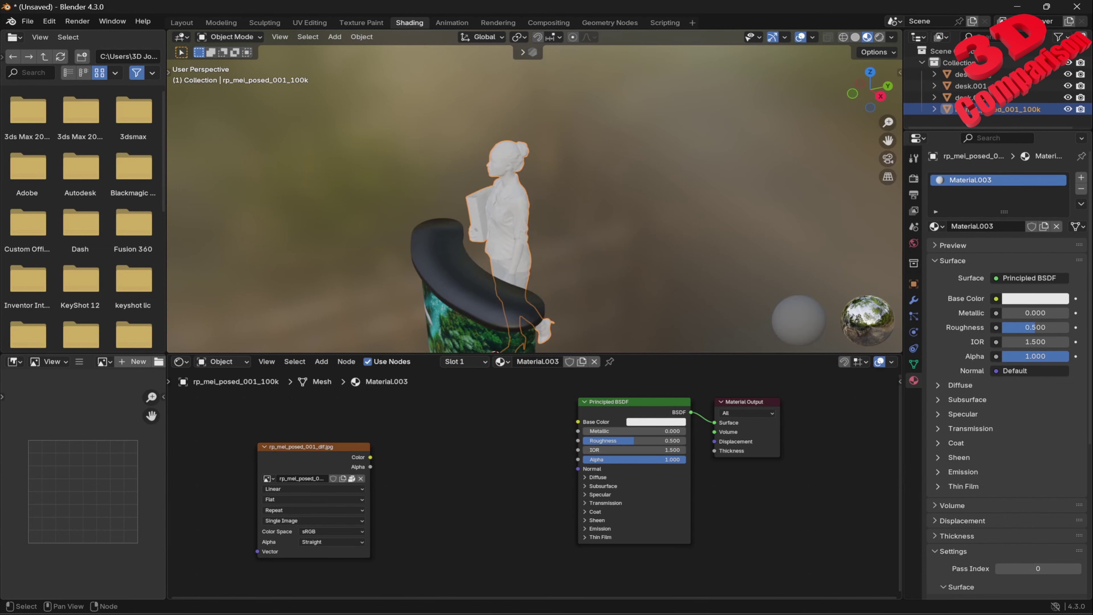
left_click_drag(370, 458, 578, 422)
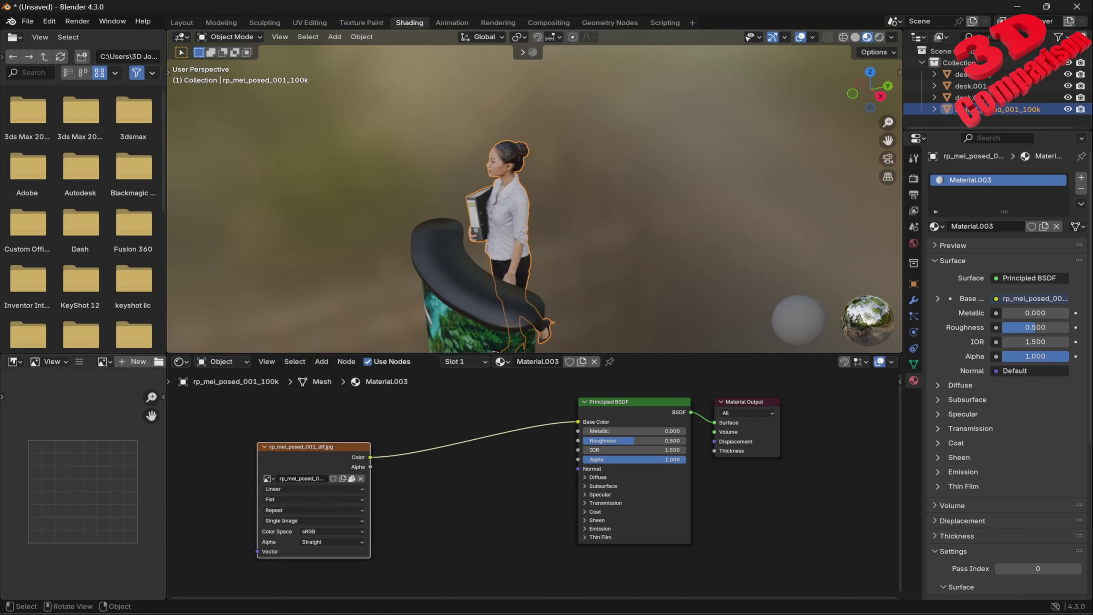
Return to the Layout workspace, examine the textured woman figure and counter from several sides, and deselect everything.
left_click(182, 23)
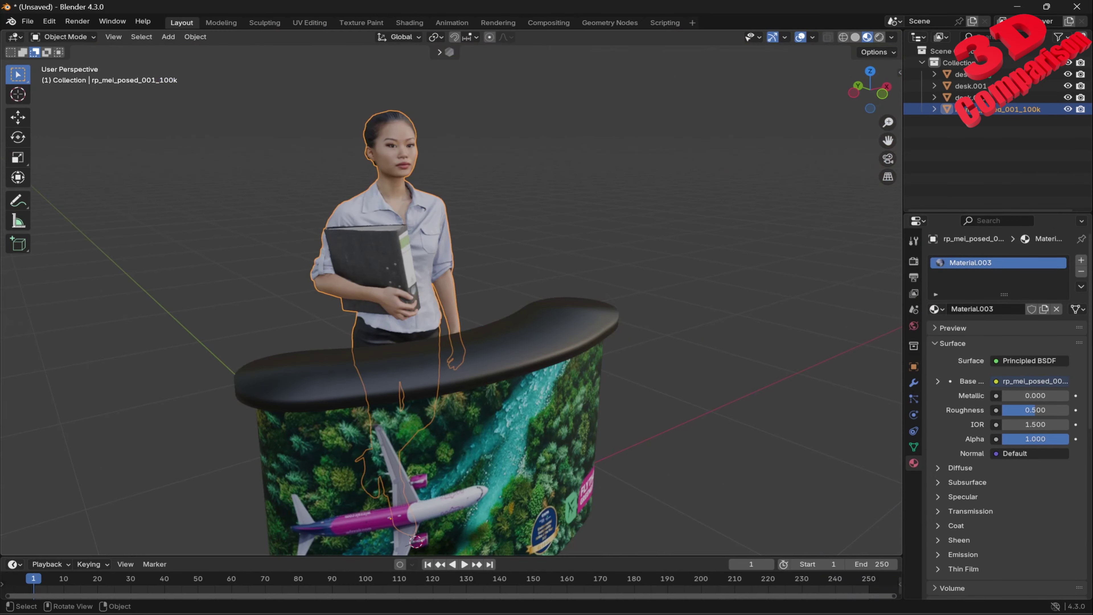
middle_click_drag(417, 542, 447, 419)
middle_click_drag(447, 419, 434, 423)
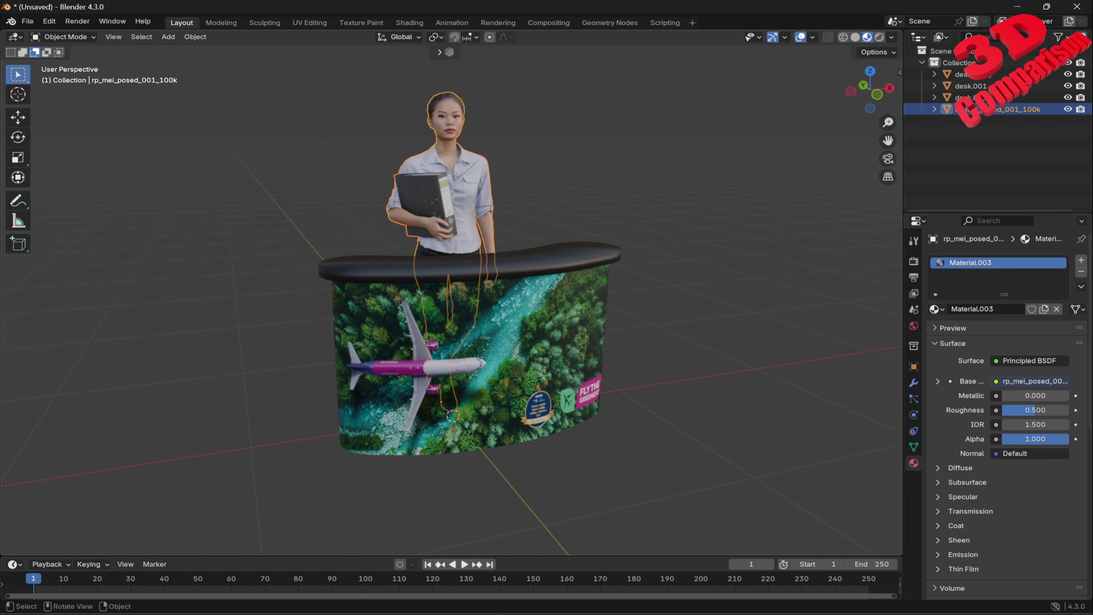
left_click_drag(669, 429, 607, 263)
middle_click_drag(603, 276, 495, 271)
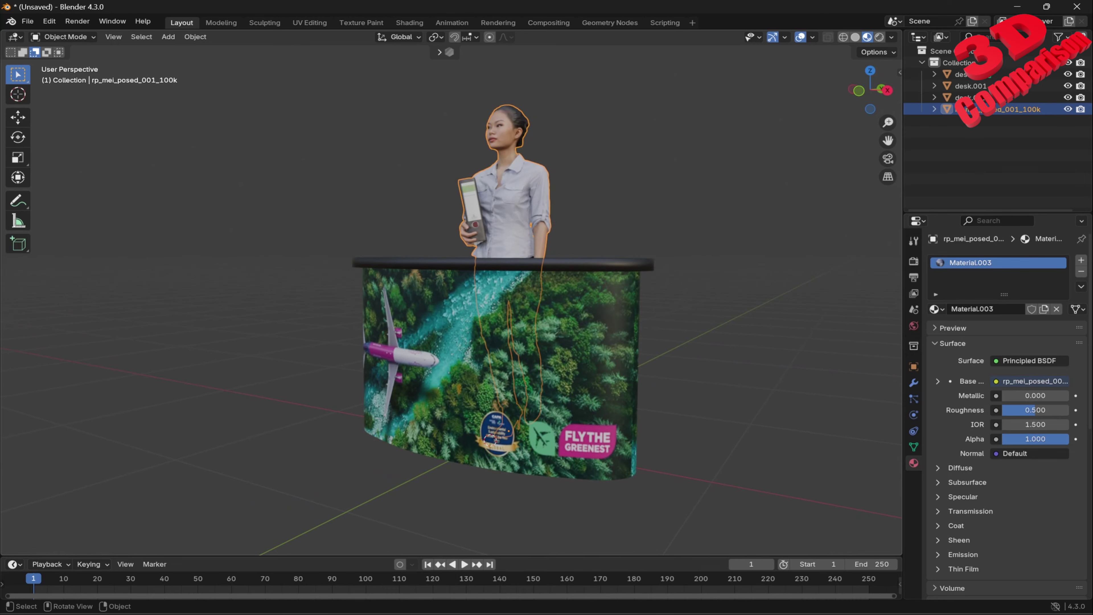
middle_click_drag(495, 271, 598, 255)
key("alt+a")
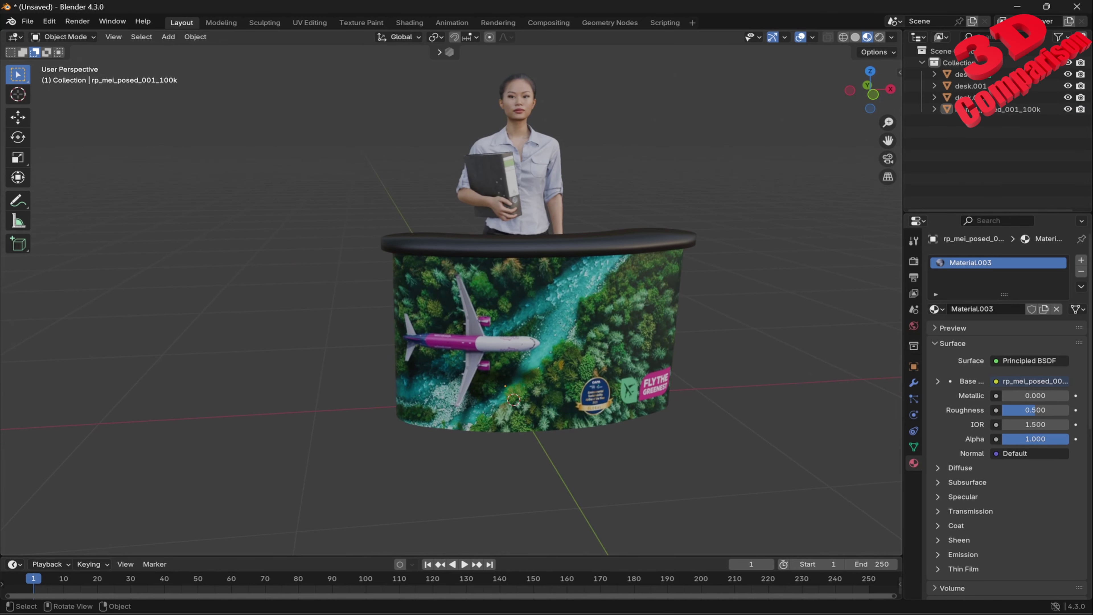
left_click_drag(513, 542, 21, 340)
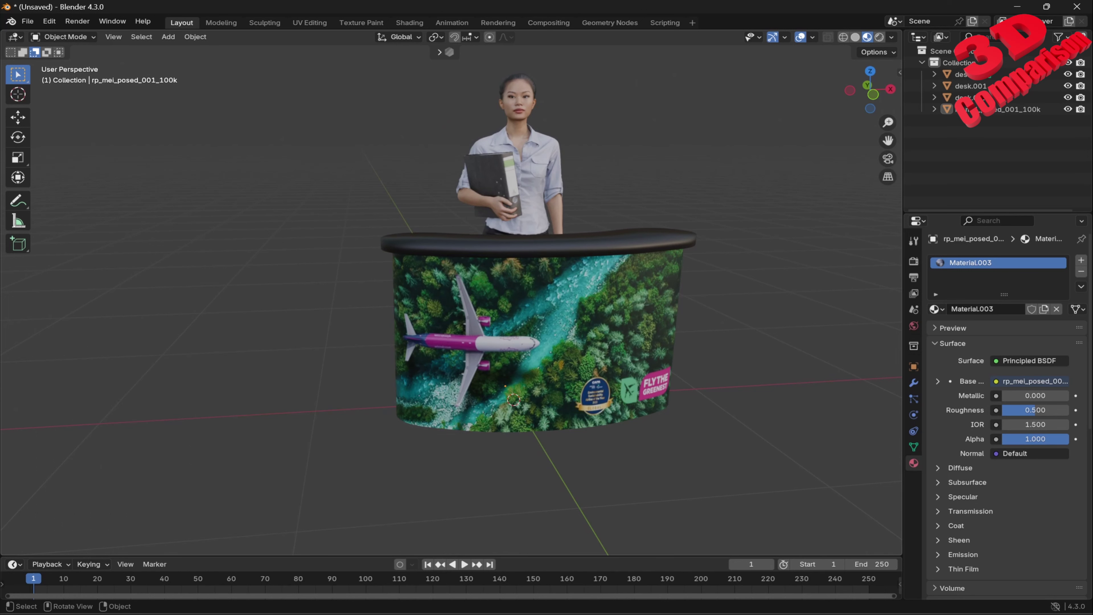